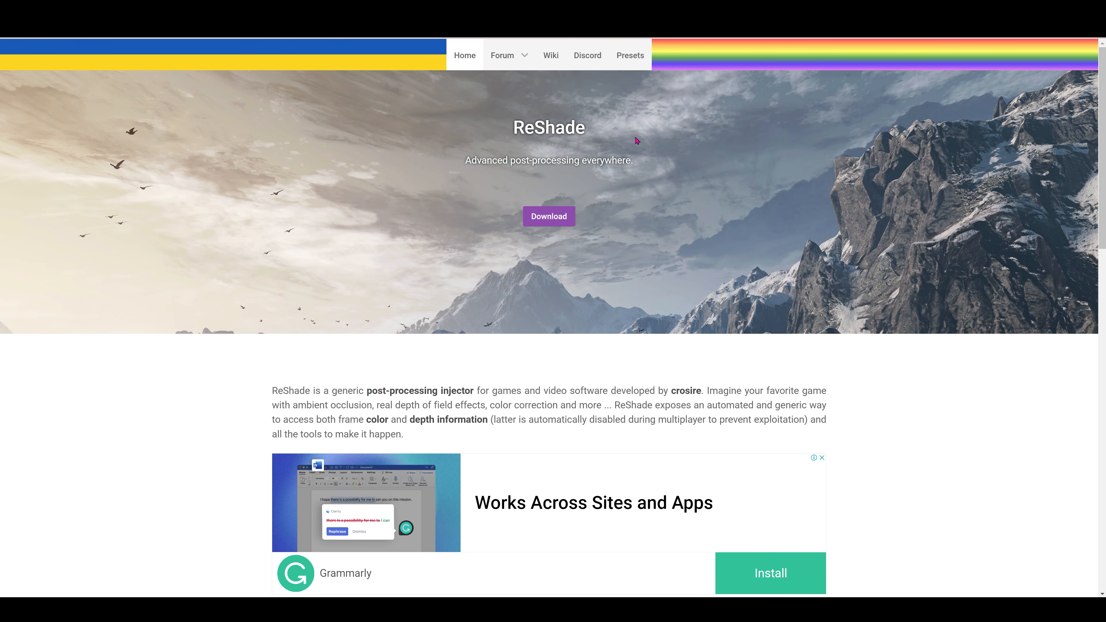
# - Look over the ReShade home page and show the ZIP download option of the crosire reshade-shaders repository on GitHub
pyautogui.scroll(-15, 697, 163)
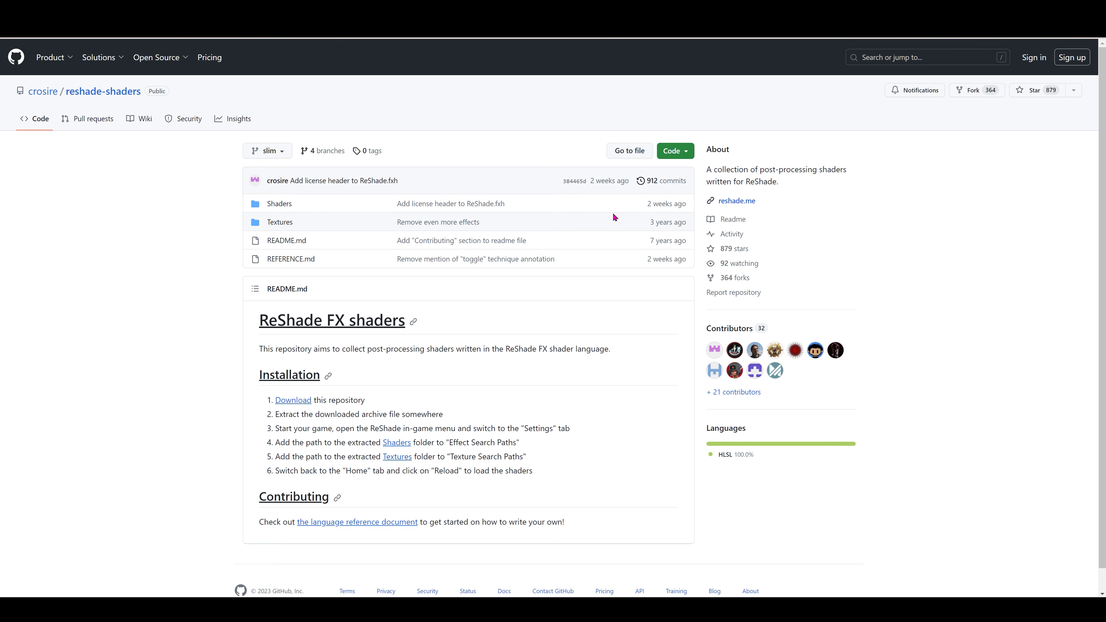
pyautogui.click(684, 157)
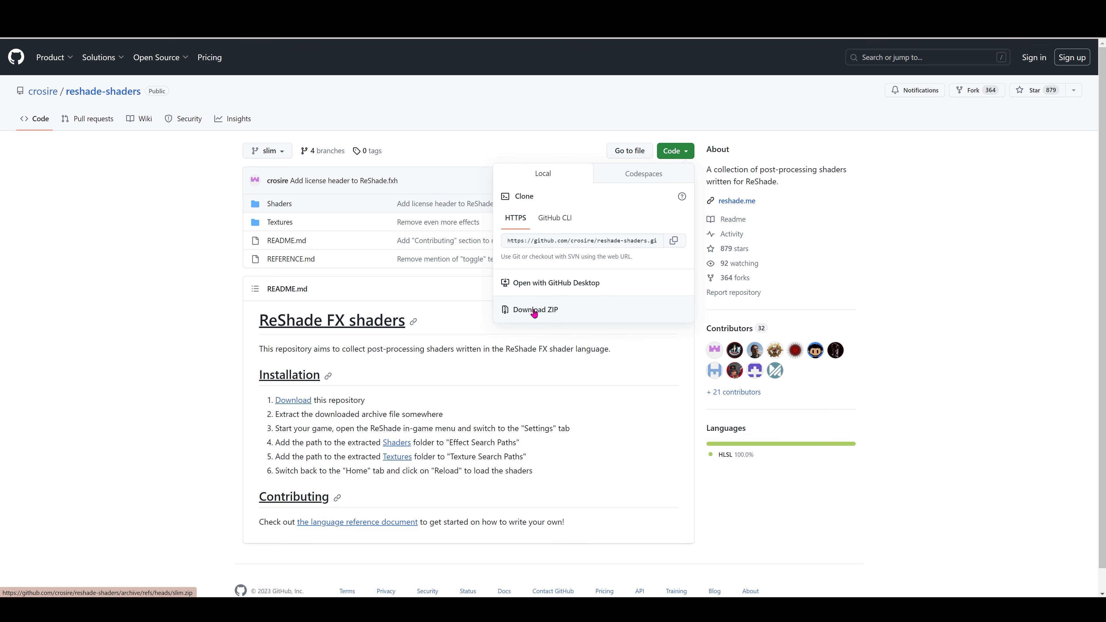
pyautogui.click(99, 181)
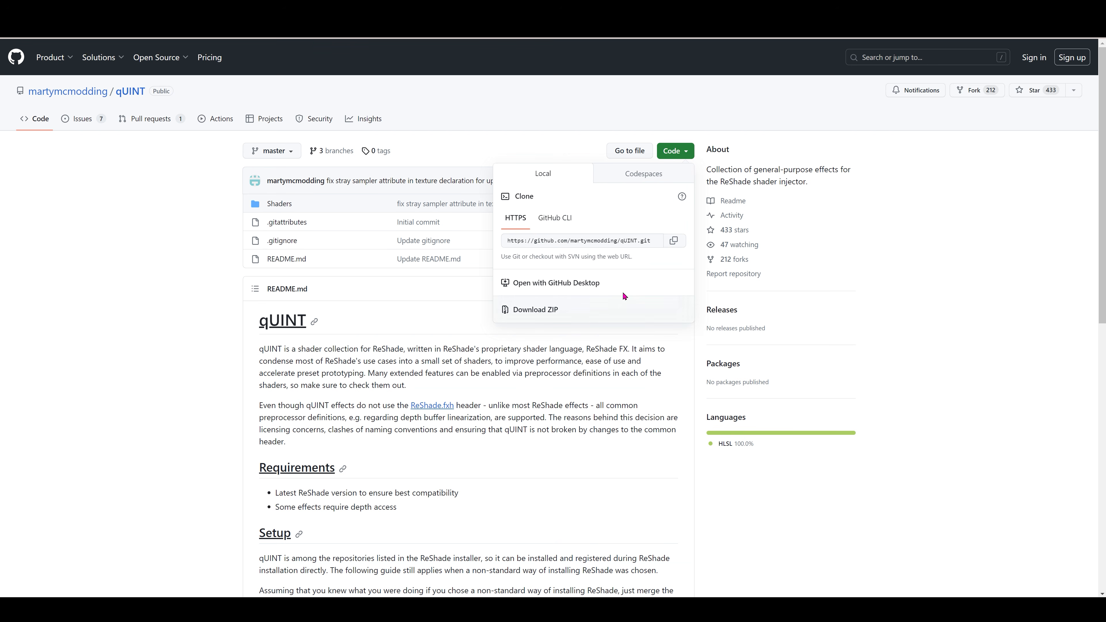
# - Show the ZIP download option of the qUINT shader repository on GitHub
pyautogui.click(677, 156)
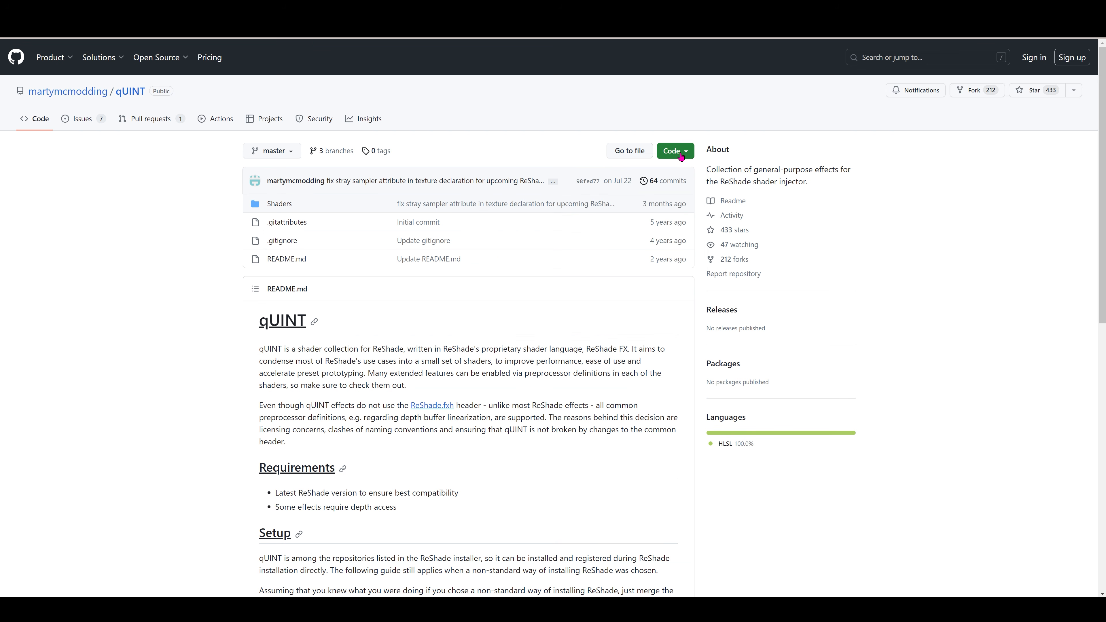
pyautogui.click(681, 156)
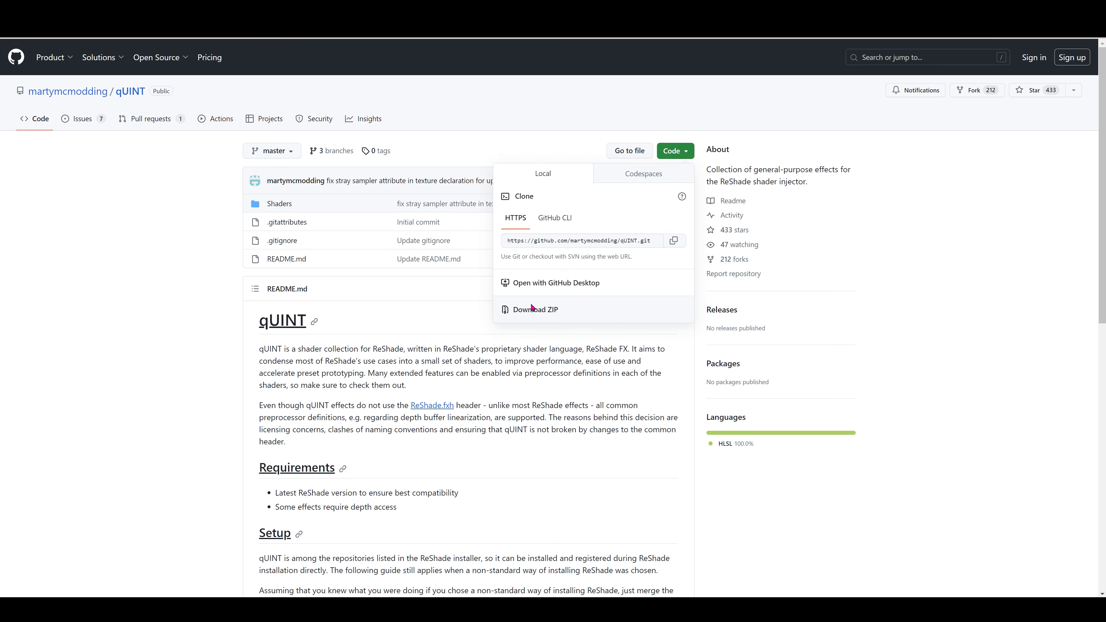
pyautogui.click(133, 312)
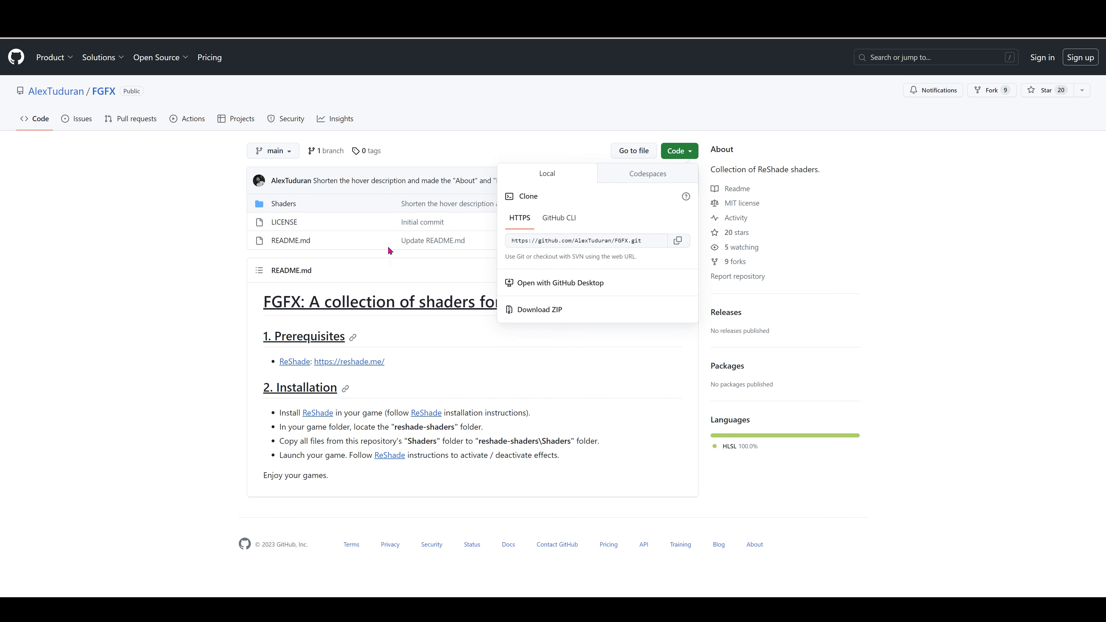
# - Show the ZIP download option of the FGFX shader repository on GitHub
pyautogui.click(145, 297)
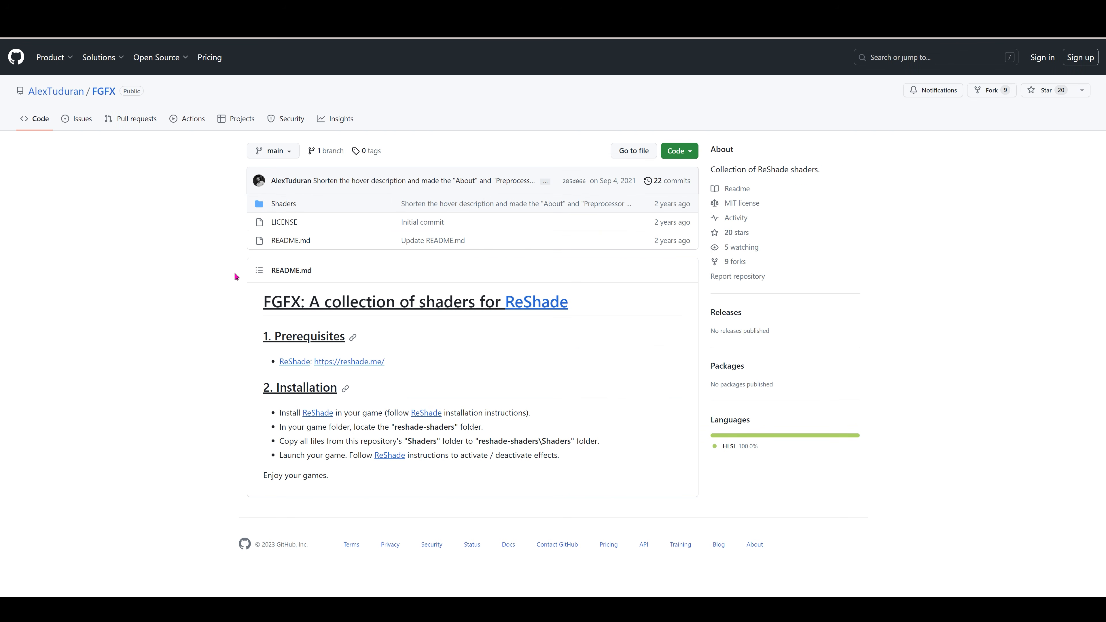
pyautogui.click(677, 157)
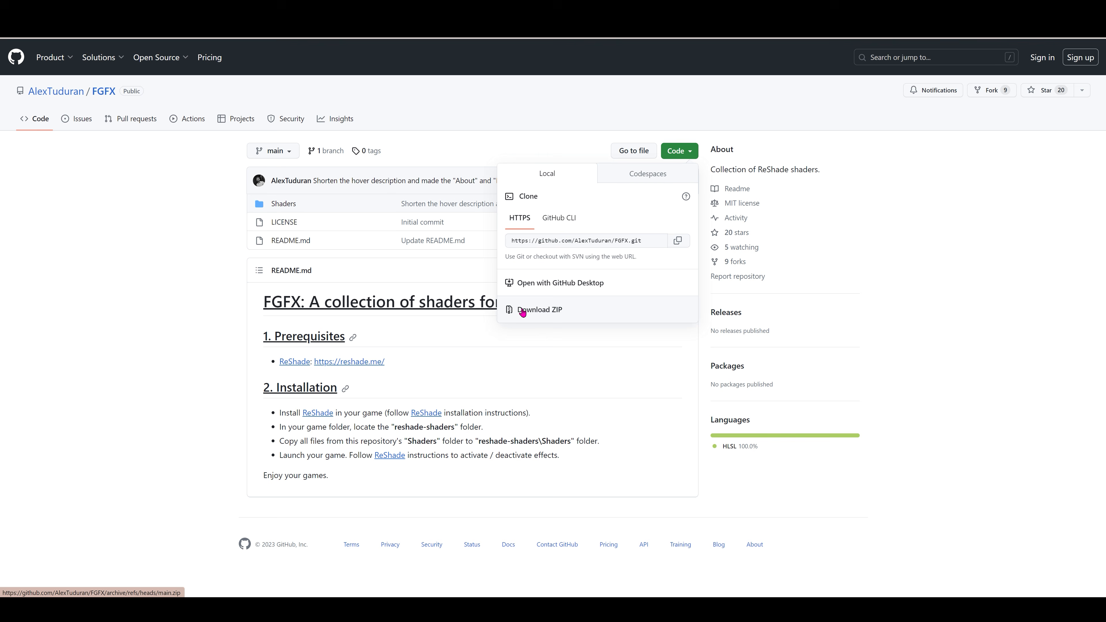
pyautogui.click(160, 257)
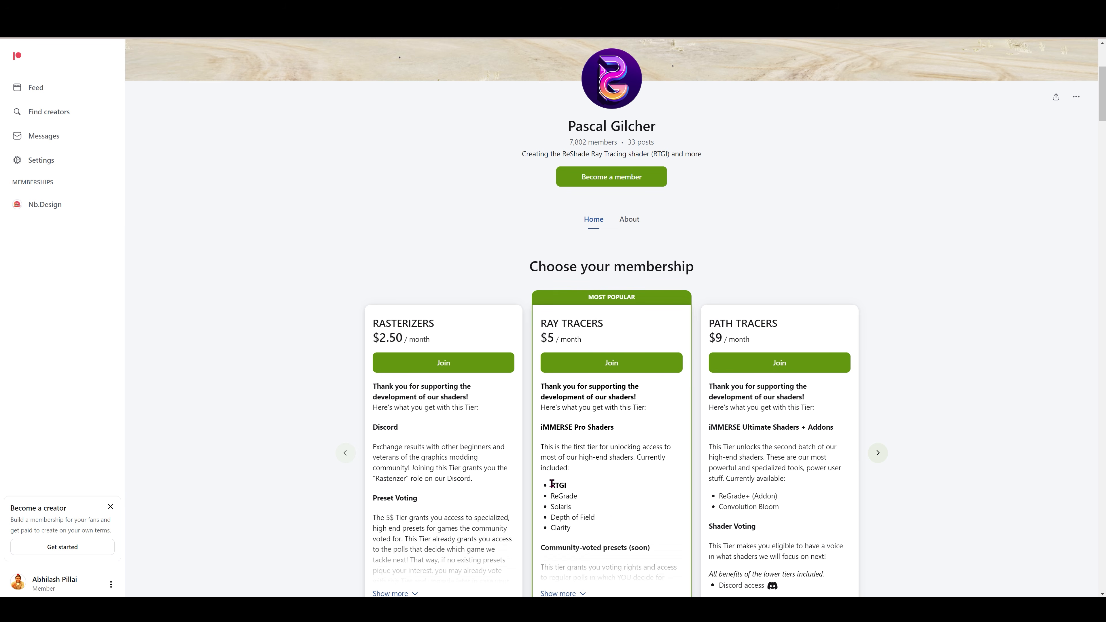
# - Highlight the list of included shaders, from RTGI to Clarity, in the Ray Tracers membership tier on Patreon
pyautogui.moveTo(552, 484); pyautogui.dragTo(579, 528)
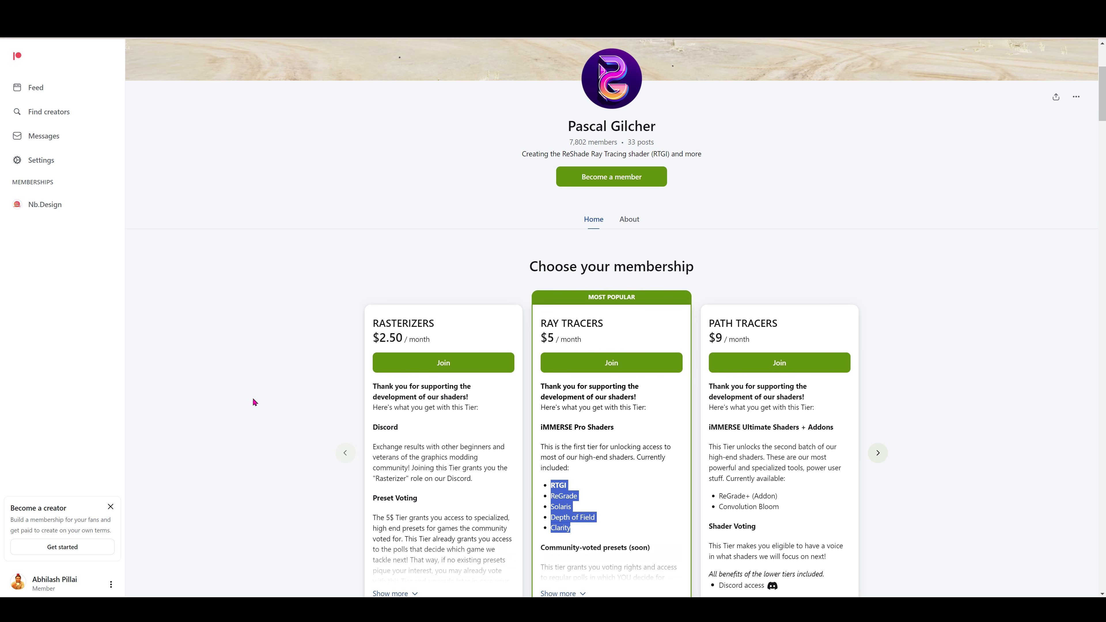
pyautogui.click(239, 392)
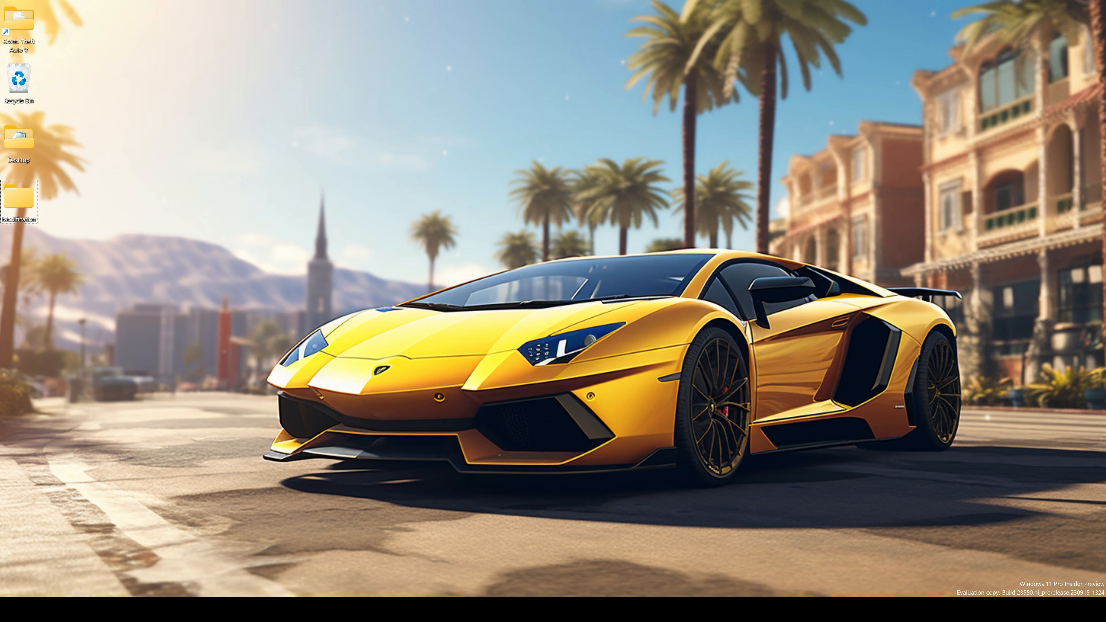
# - Switch to File Explorer and extract ReShade_Setup_5.9.2_Addon.exe with 7-Zip into a folder of the same name within the reshade folder
pyautogui.click(918, 610)
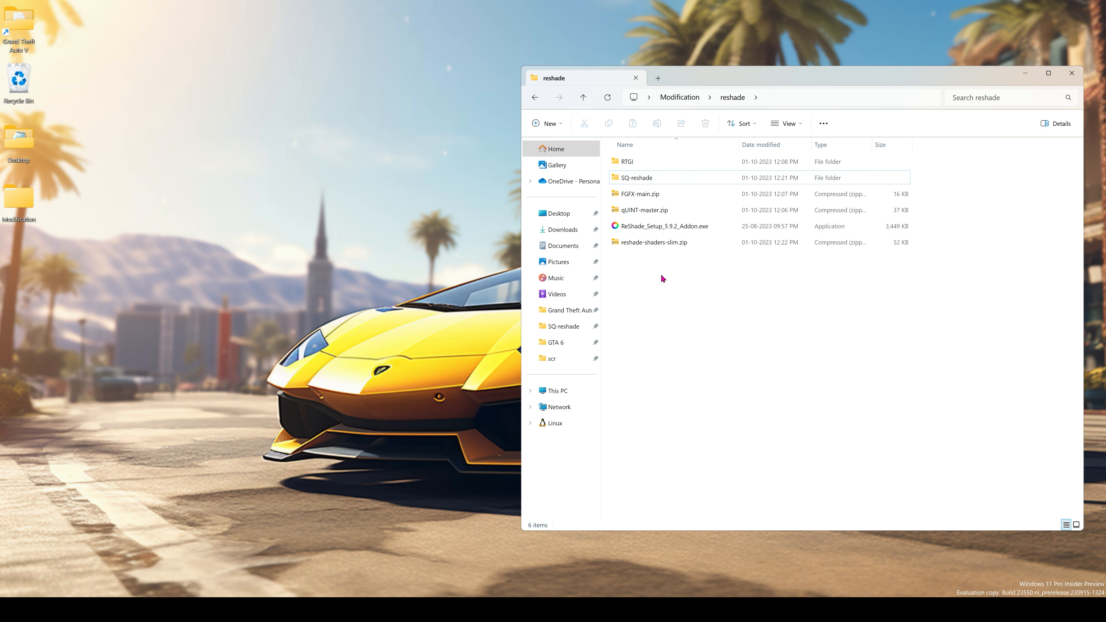
pyautogui.click(648, 228)
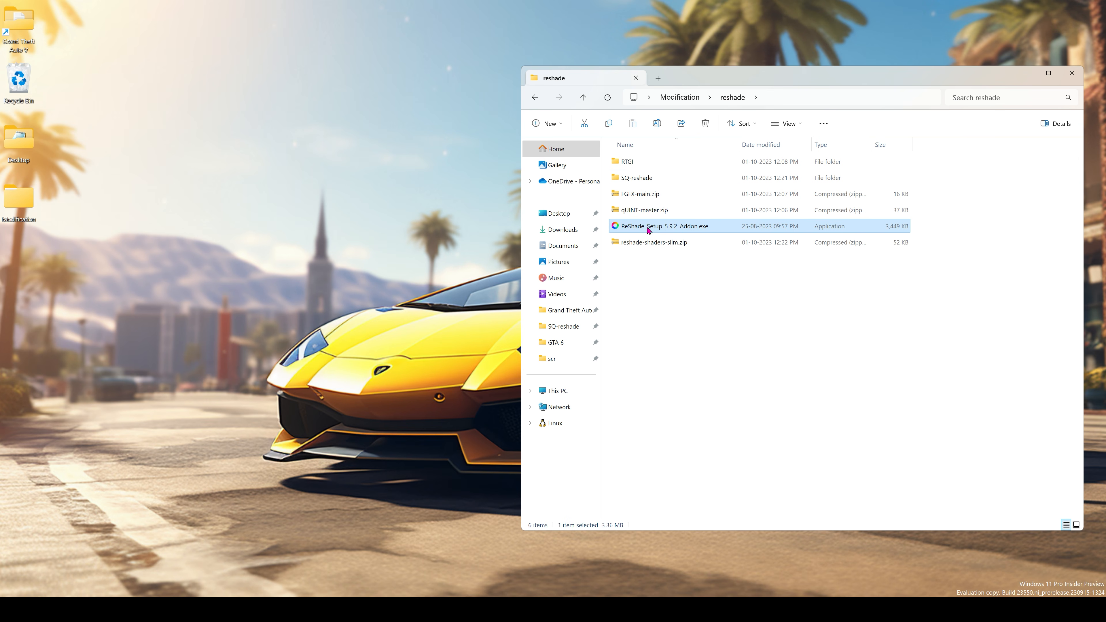
pyautogui.rightClick(648, 230)
pyautogui.click(690, 416)
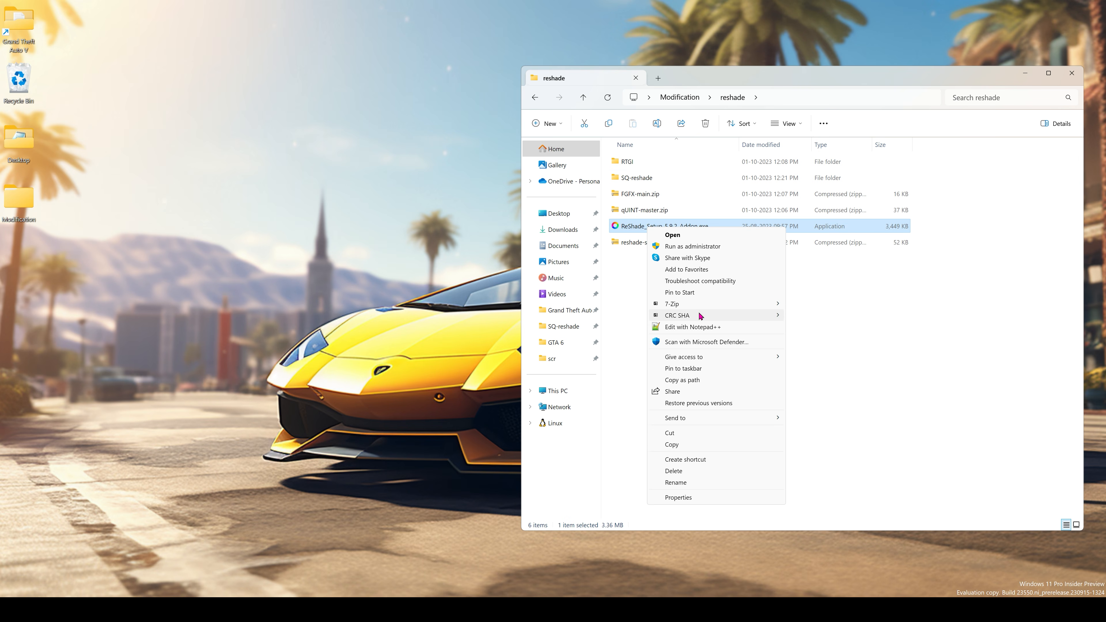
pyautogui.click(844, 358)
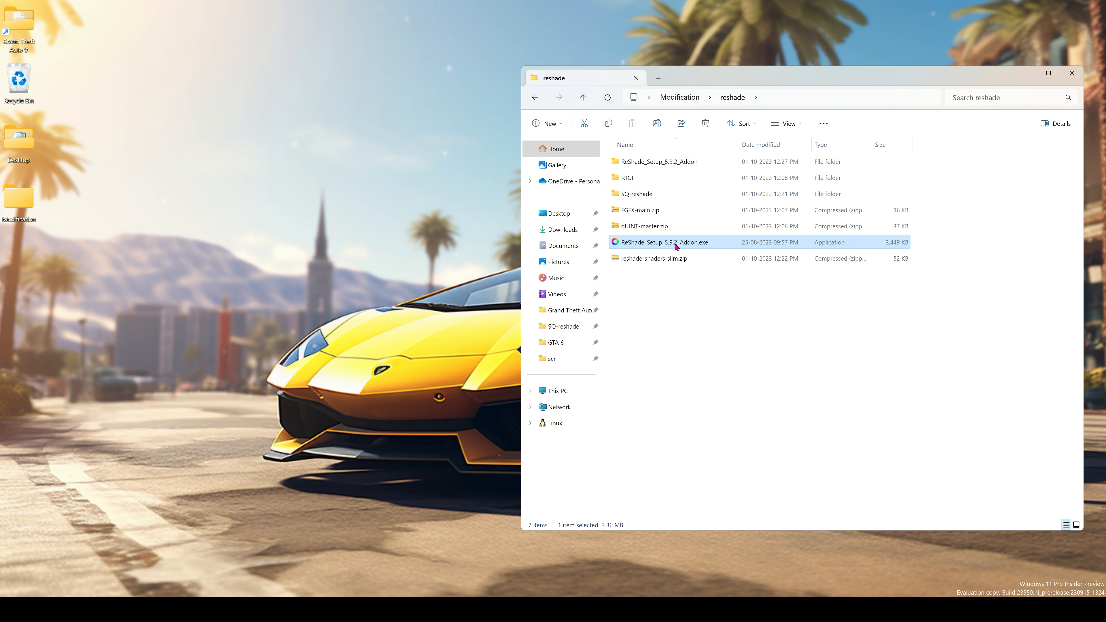
# - Delete the ReShade_Setup_5.9.2_Addon.exe installer from the reshade folder
pyautogui.click(684, 289)
pyautogui.click(687, 244)
pyautogui.rightClick(686, 247)
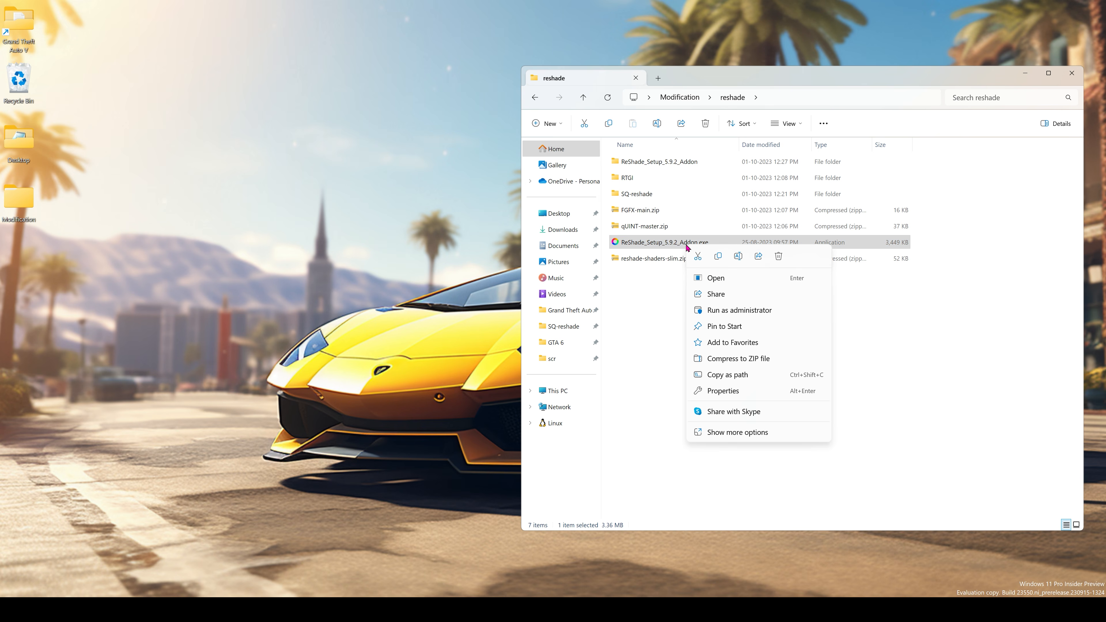
pyautogui.click(778, 256)
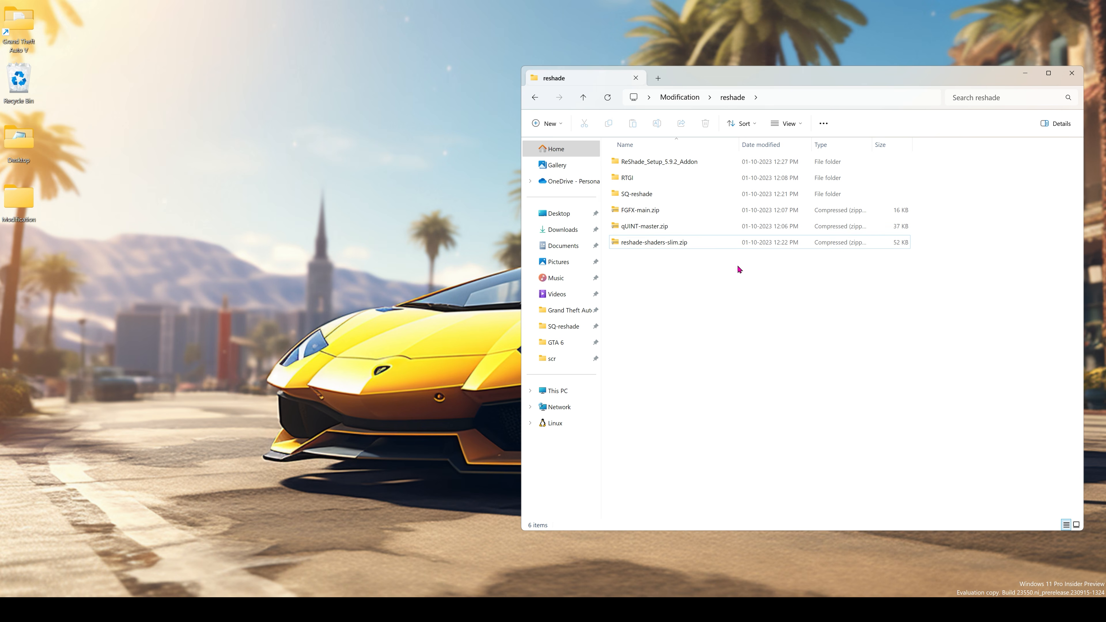
# - Open the extracted ReShade_Setup_5.9.2_Addon folder and rename ReShade64.dll to dxgi.dll
pyautogui.doubleClick(680, 163)
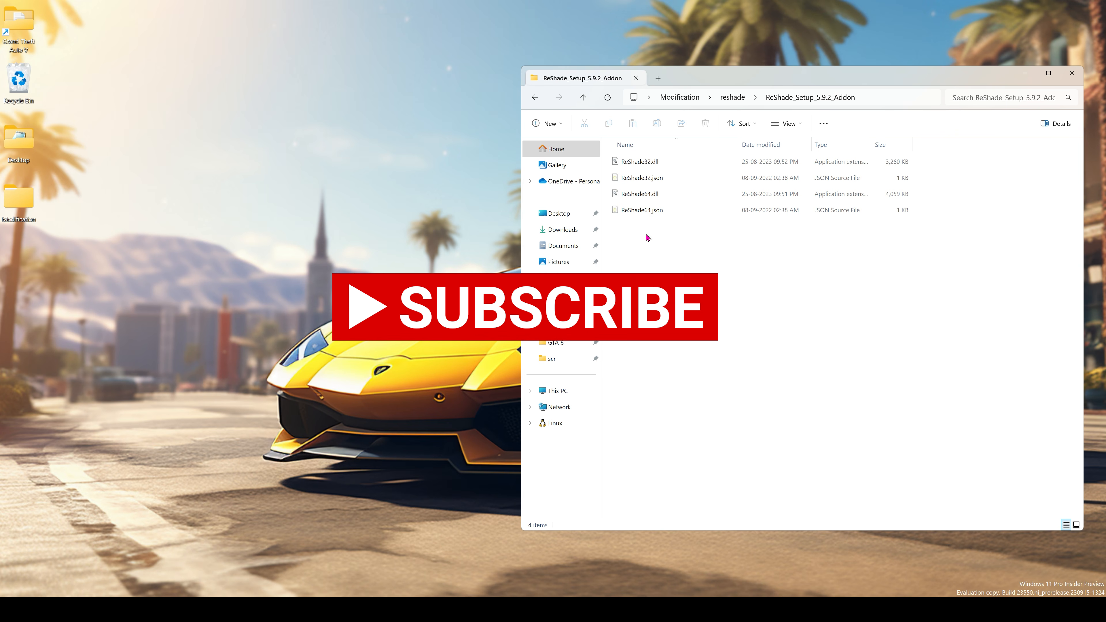
pyautogui.click(647, 163)
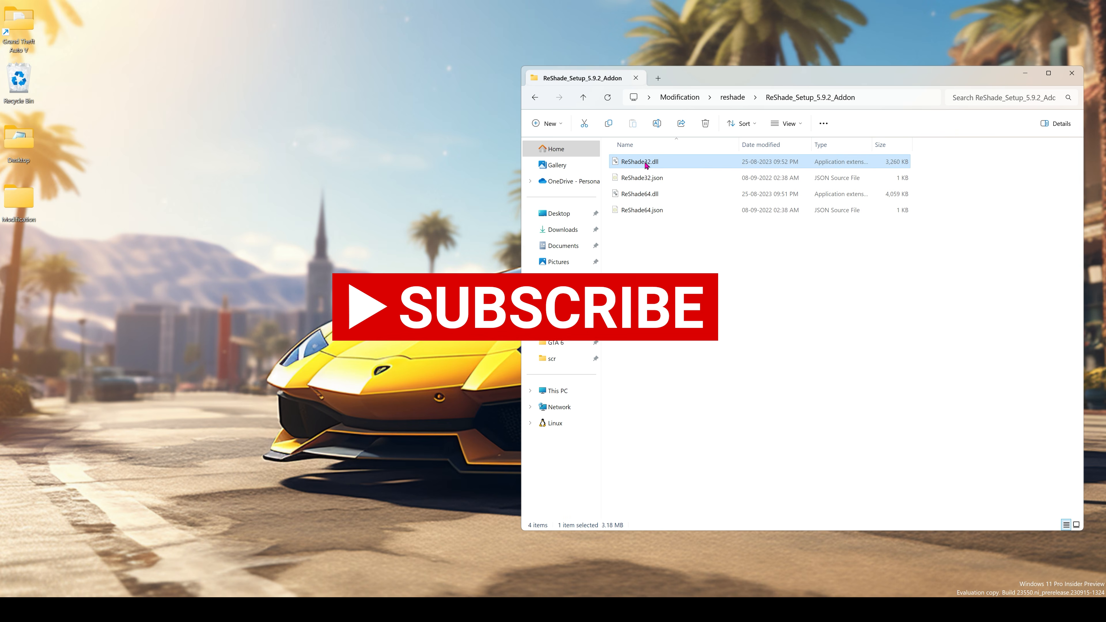
pyautogui.click(643, 196)
pyautogui.rightClick(643, 197)
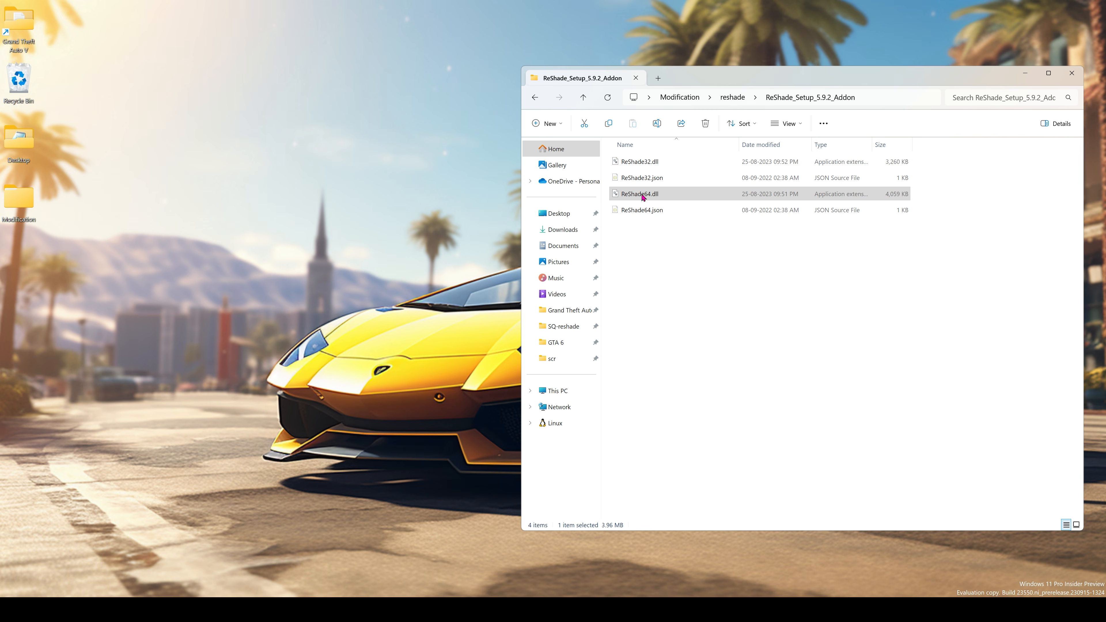
pyautogui.click(694, 350)
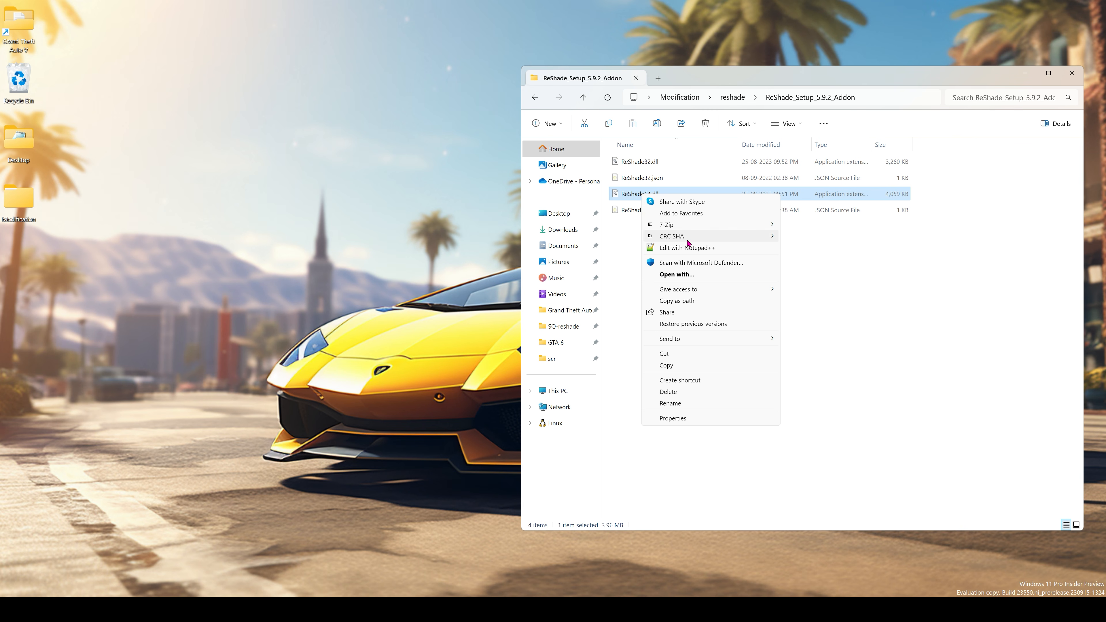
pyautogui.click(670, 404)
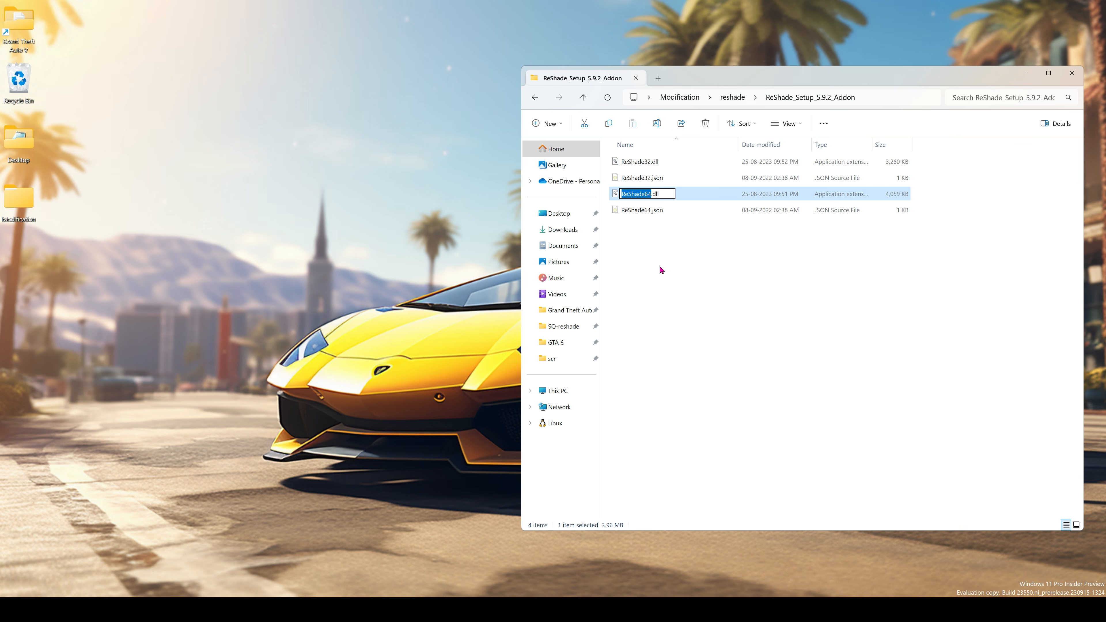
pyautogui.write('dxgi')
pyautogui.press('Return')
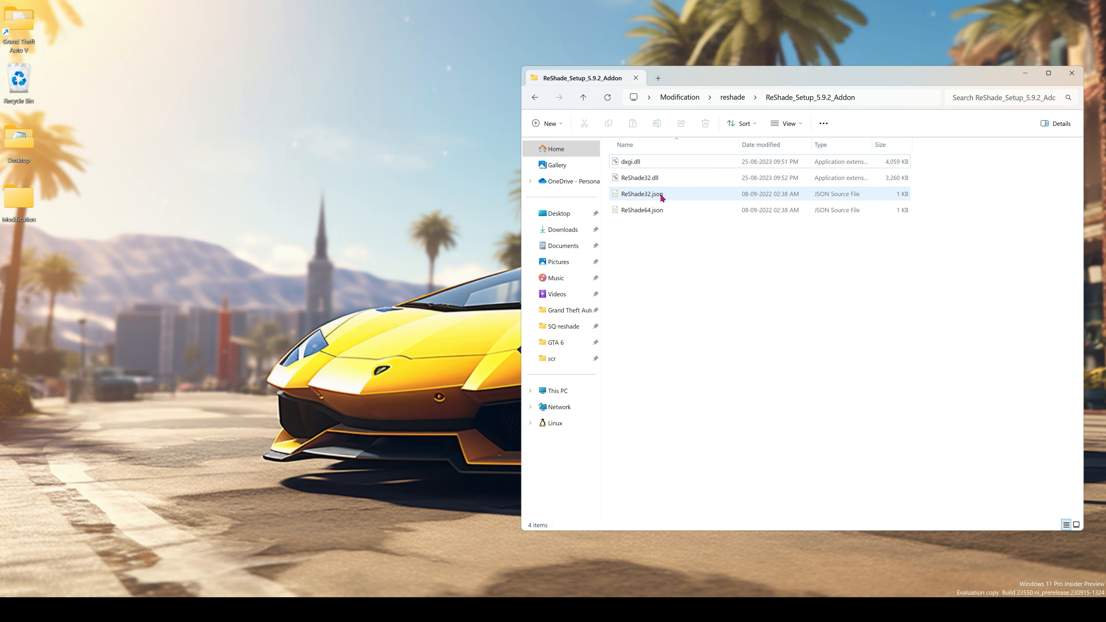
# - Copy dxgi.dll into the Grand Theft Auto V game folder, opened from the desktop shortcut
pyautogui.rightClick(633, 165)
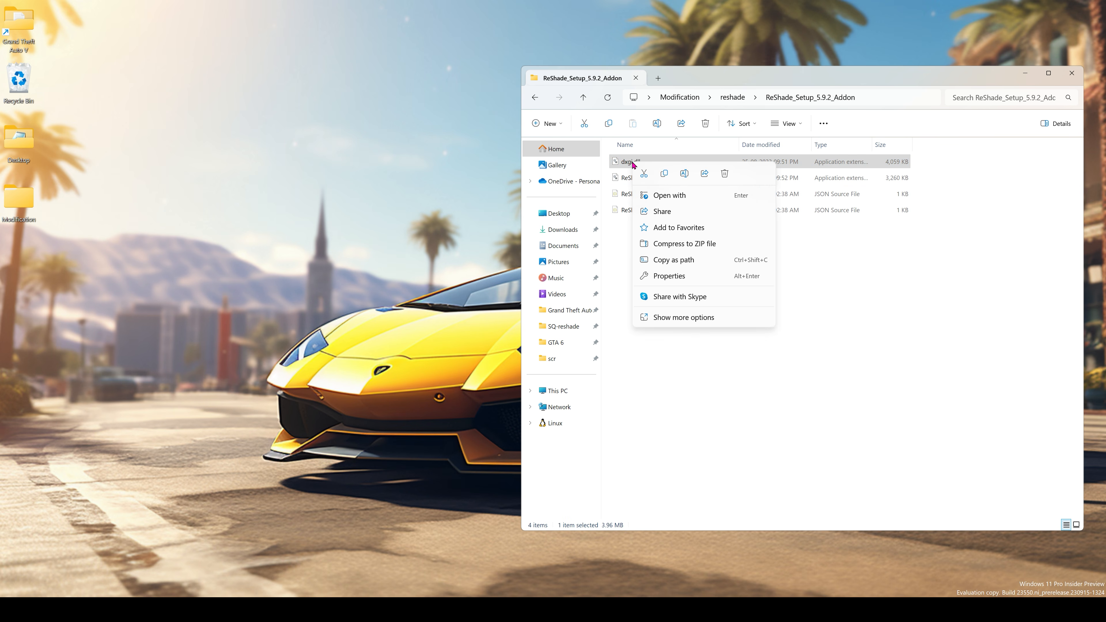
pyautogui.click(665, 175)
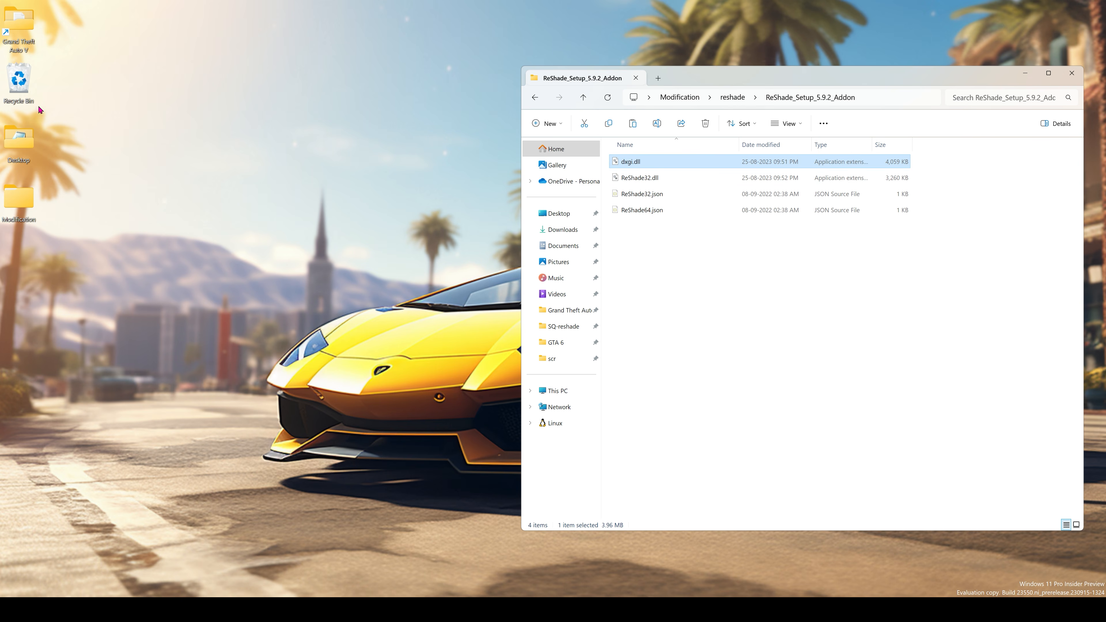
pyautogui.doubleClick(19, 29)
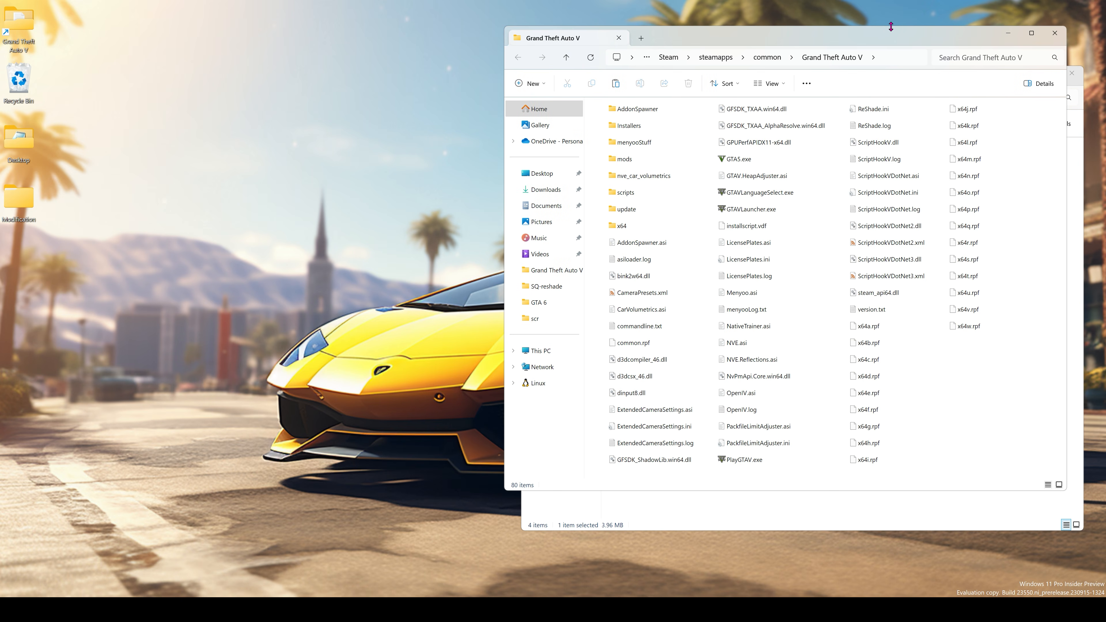
pyautogui.moveTo(892, 35); pyautogui.dragTo(459, 37)
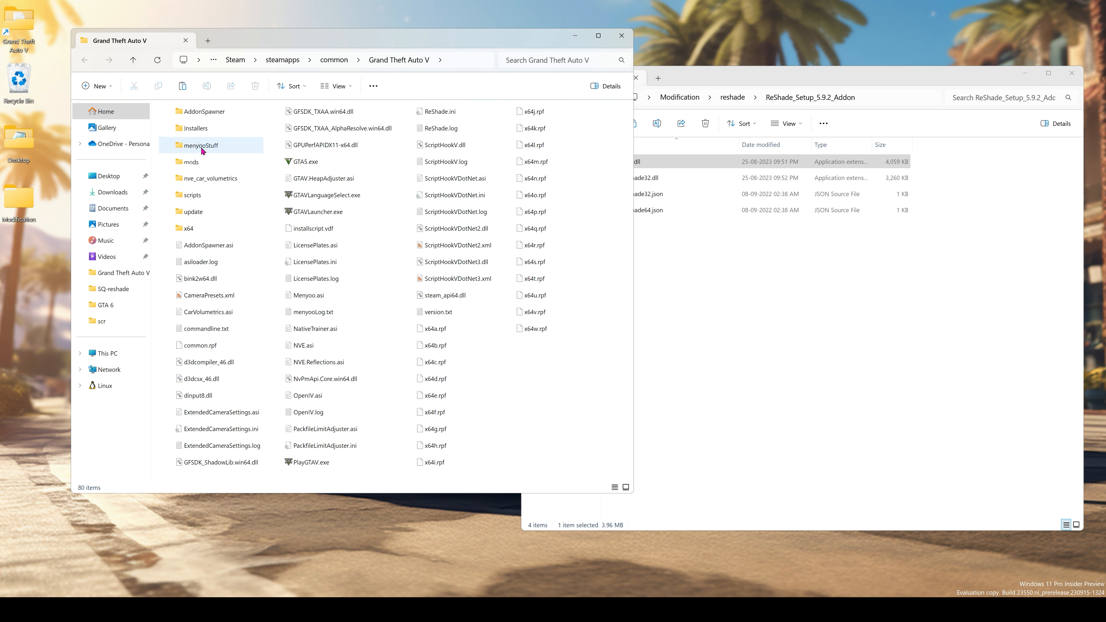
pyautogui.rightClick(606, 213)
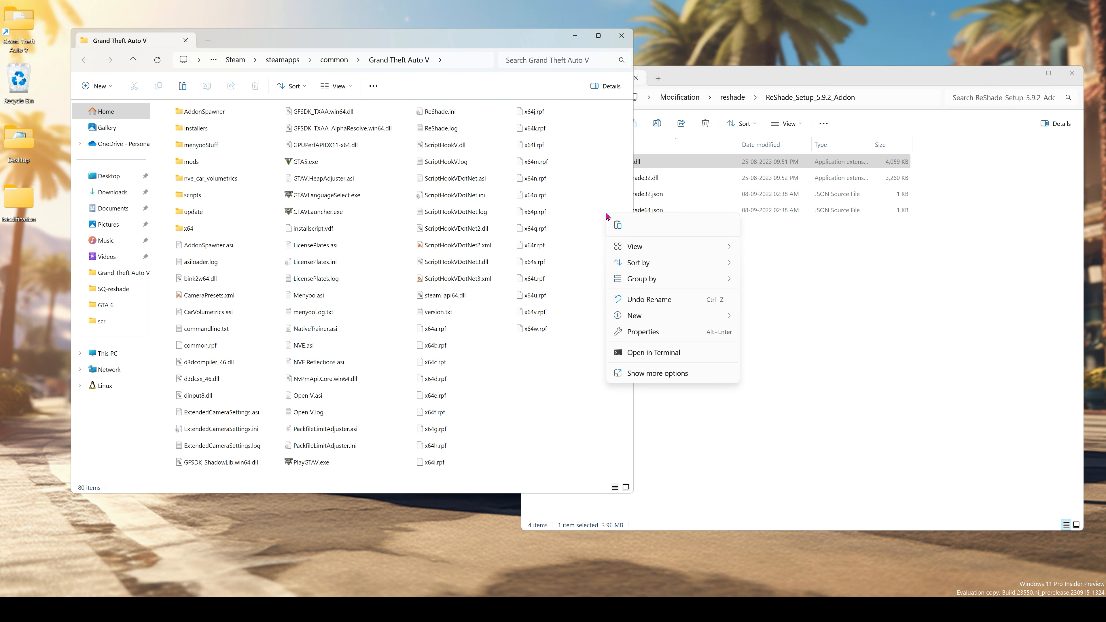
pyautogui.click(618, 224)
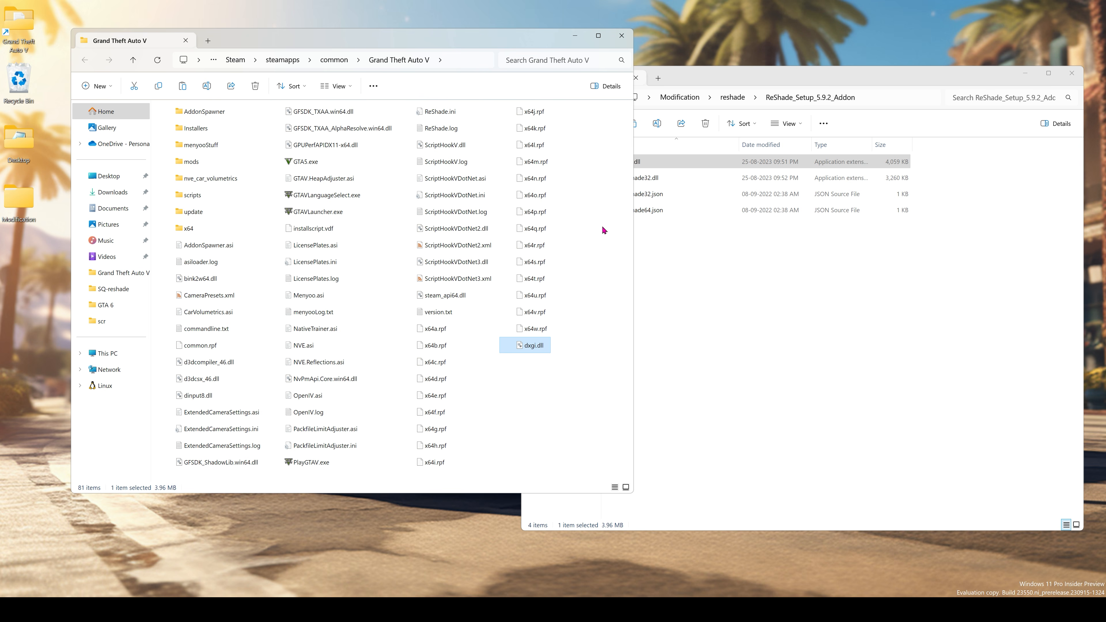
# - Return to the reshade folder and extract reshade-shaders-slim.zip with 7-Zip into its own reshade-shaders-slim folder
pyautogui.click(795, 327)
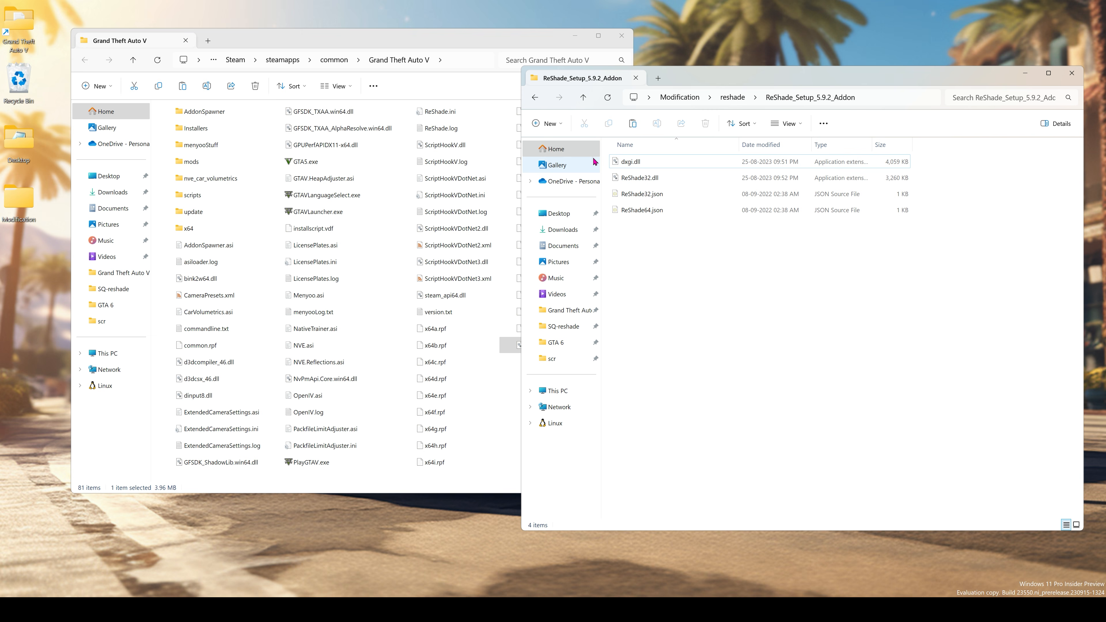
pyautogui.click(732, 97)
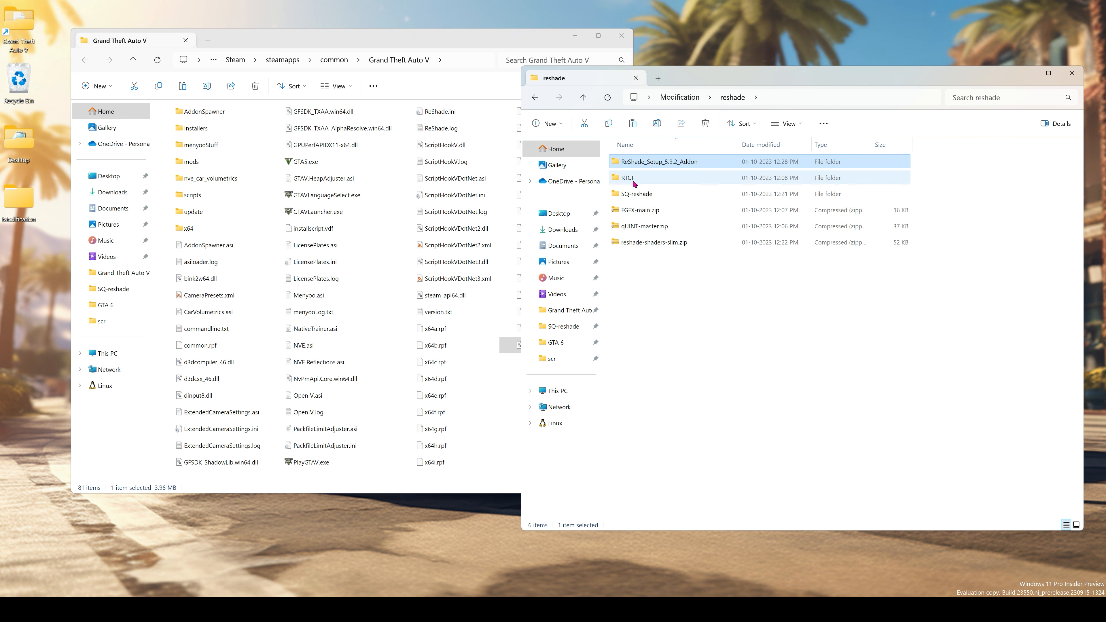
pyautogui.click(637, 245)
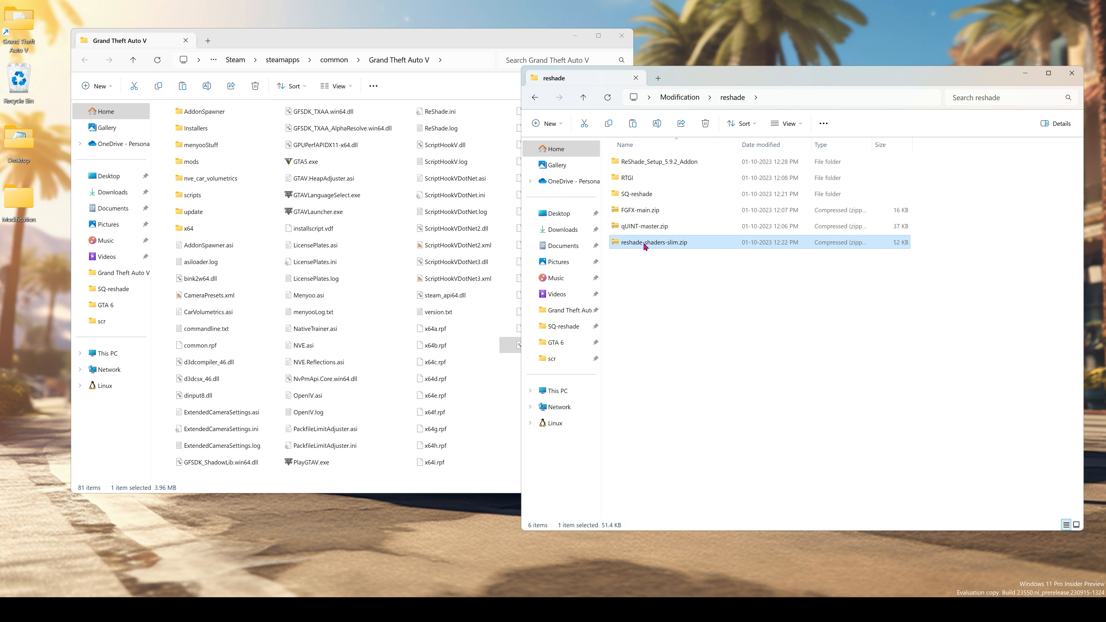
pyautogui.rightClick(644, 246)
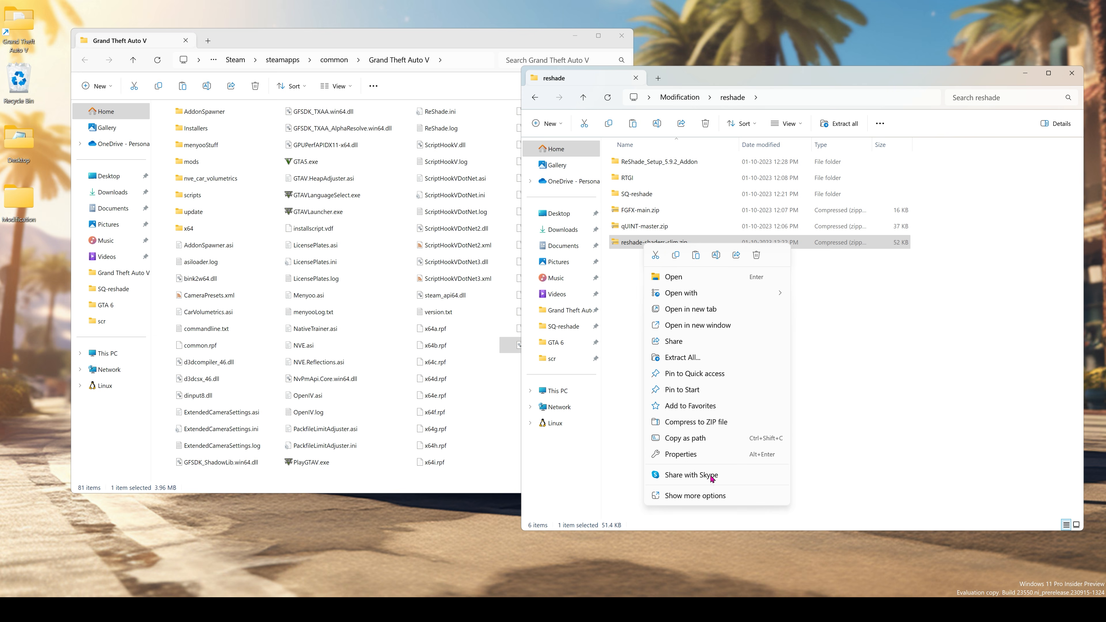
pyautogui.click(711, 496)
pyautogui.moveTo(717, 338)
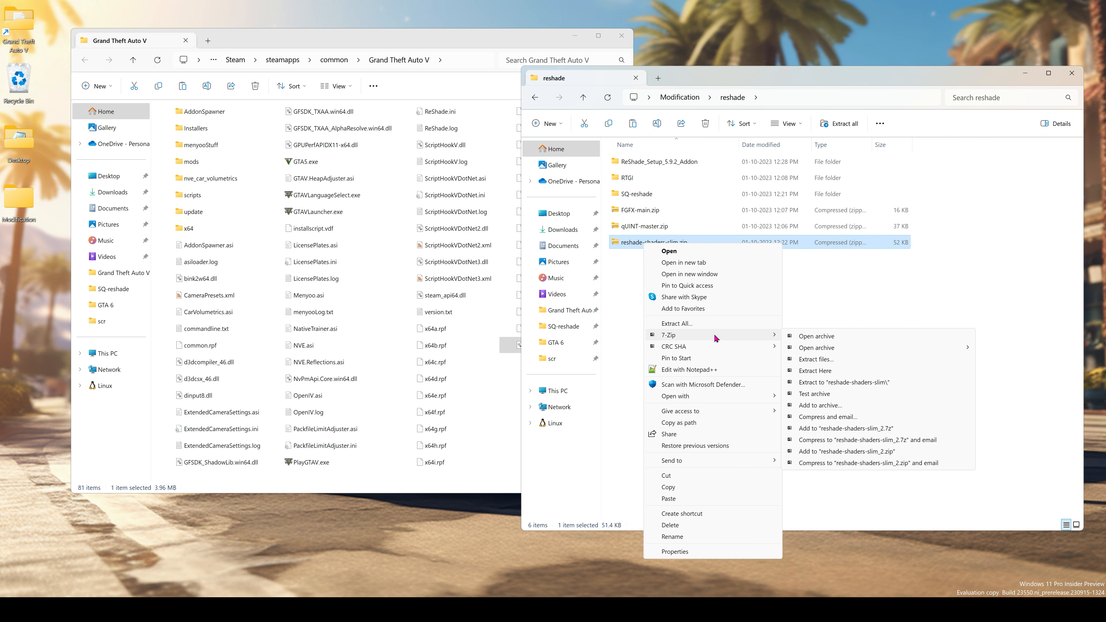
pyautogui.click(835, 383)
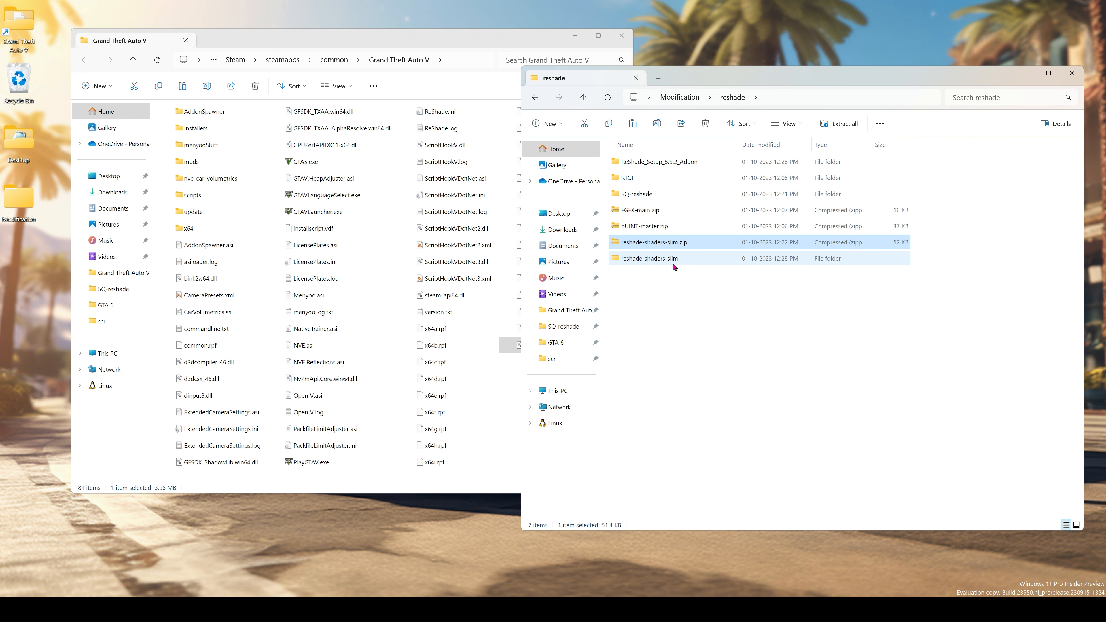
# - Delete reshade-shaders-slim.zip from the reshade folder and open the extracted reshade-shaders-slim folder
pyautogui.rightClick(683, 259)
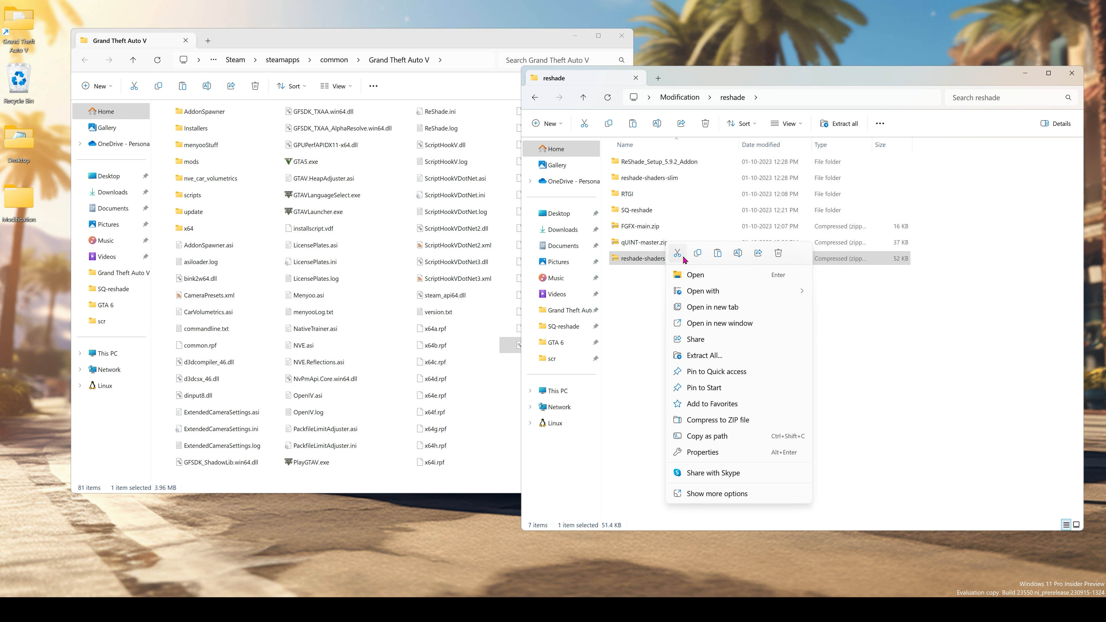
pyautogui.press('Escape')
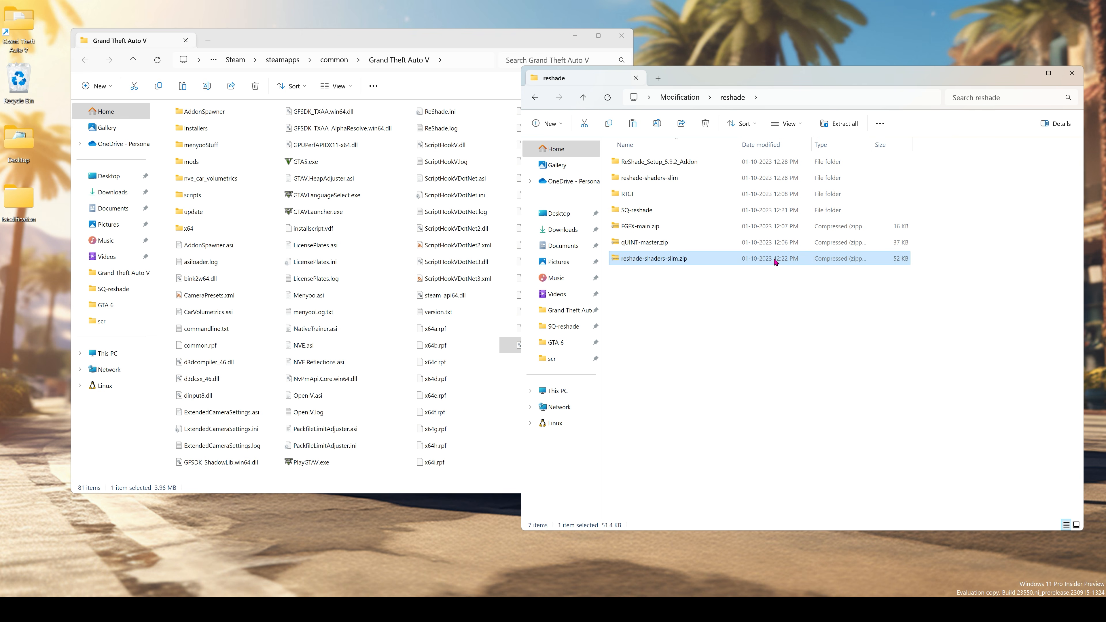
pyautogui.doubleClick(667, 179)
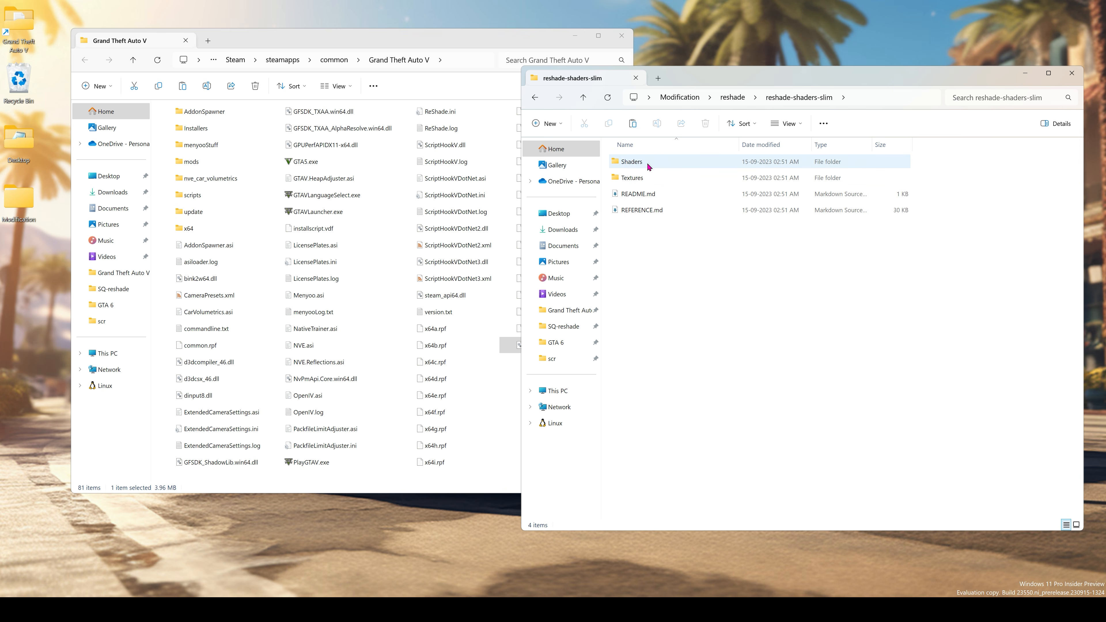
# - Create a folder named reshade-shaders in the Grand Theft Auto V game folder and open it
pyautogui.click(493, 385)
pyautogui.click(538, 378)
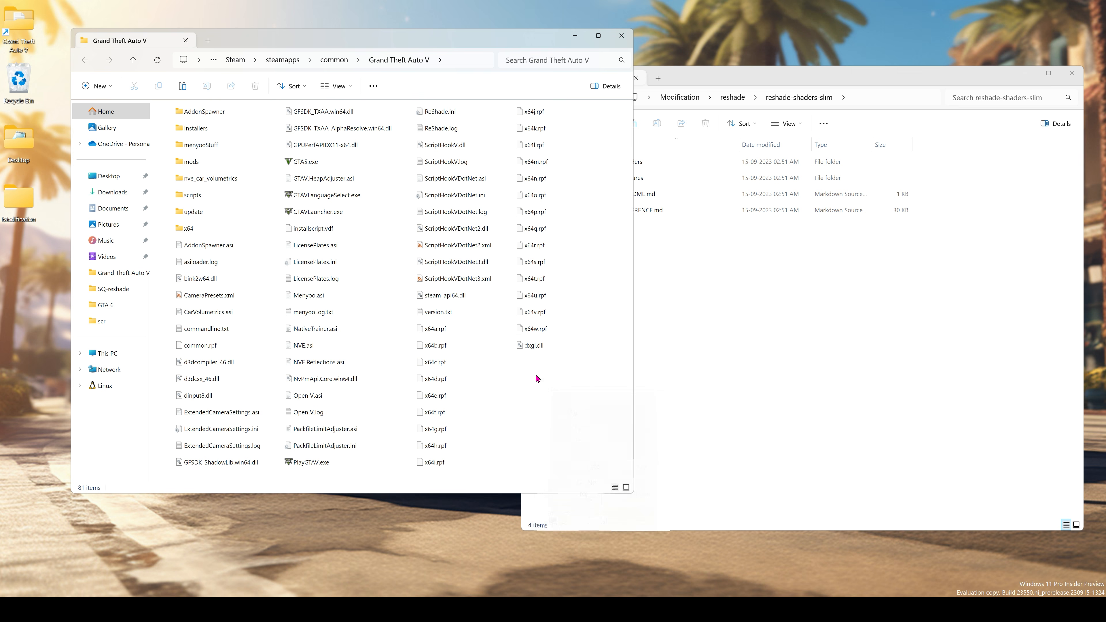
pyautogui.rightClick(537, 379)
pyautogui.moveTo(625, 478)
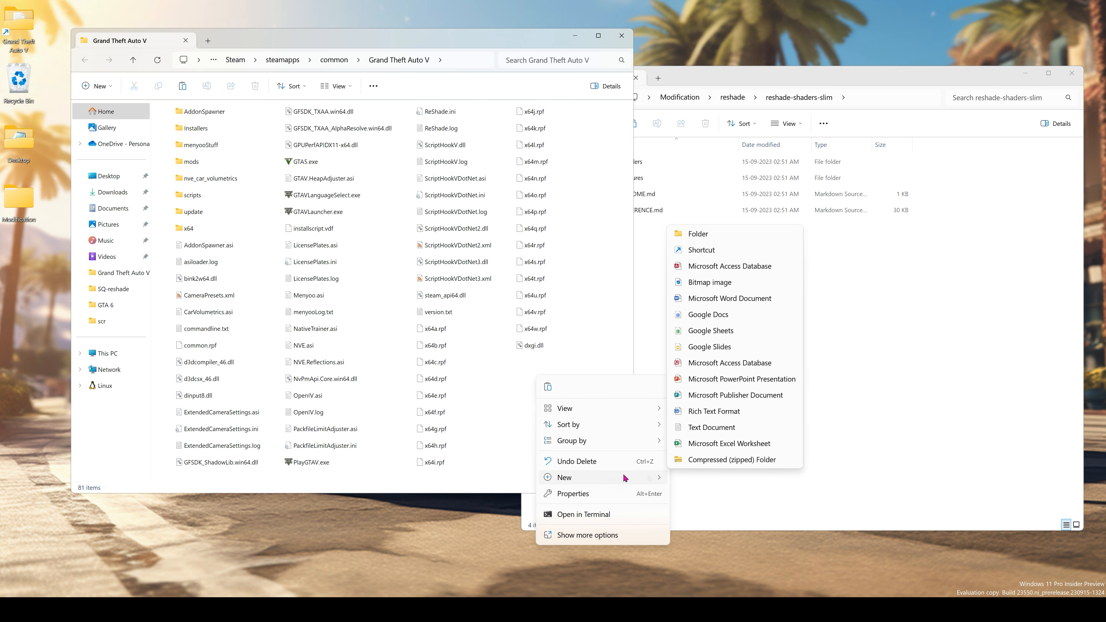
pyautogui.click(708, 237)
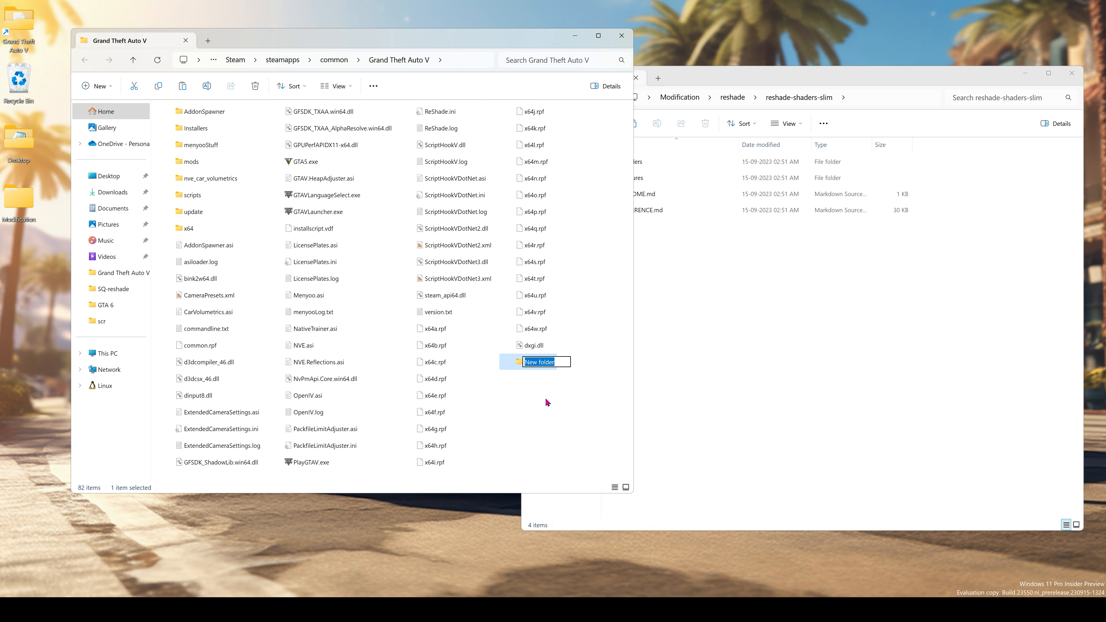
pyautogui.write('reshade-shaders')
pyautogui.click(546, 399)
pyautogui.doubleClick(547, 361)
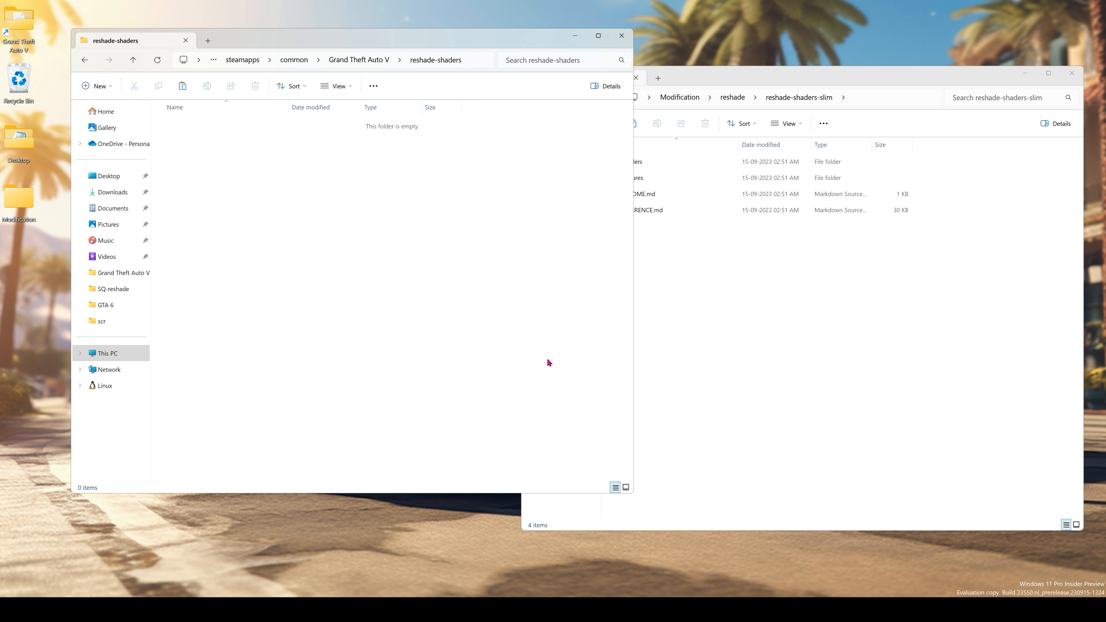
# - Copy the Shaders and Textures folders from reshade-shaders-slim into the game's reshade-shaders folder
pyautogui.click(766, 280)
pyautogui.click(641, 162)
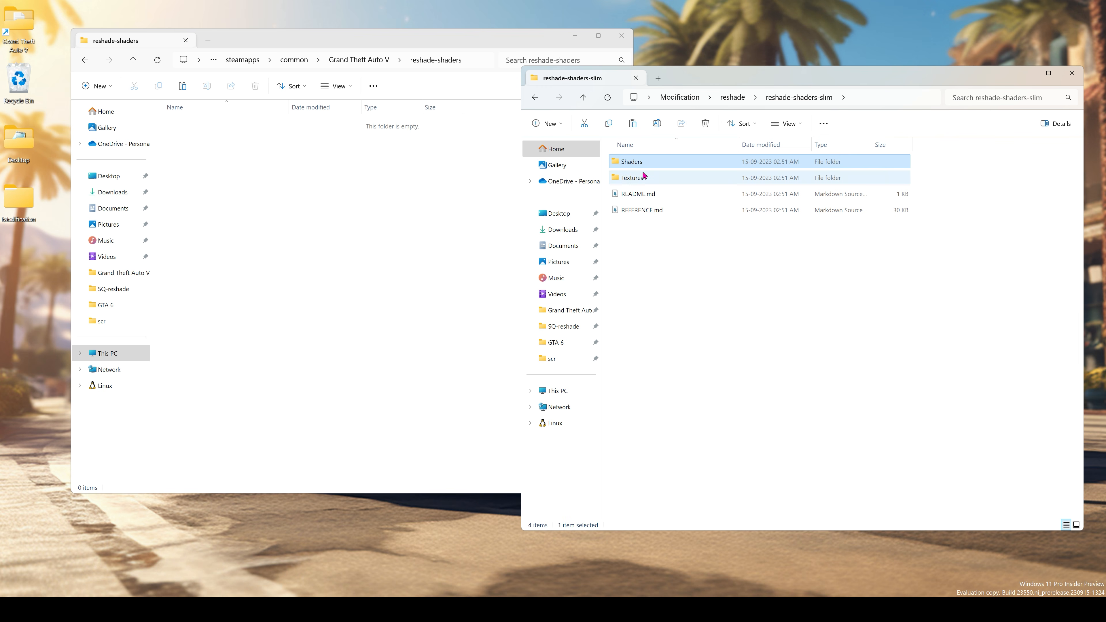
pyautogui.keyDown('ctrl'); pyautogui.click(642, 179); pyautogui.keyUp('ctrl')
pyautogui.rightClick(641, 164)
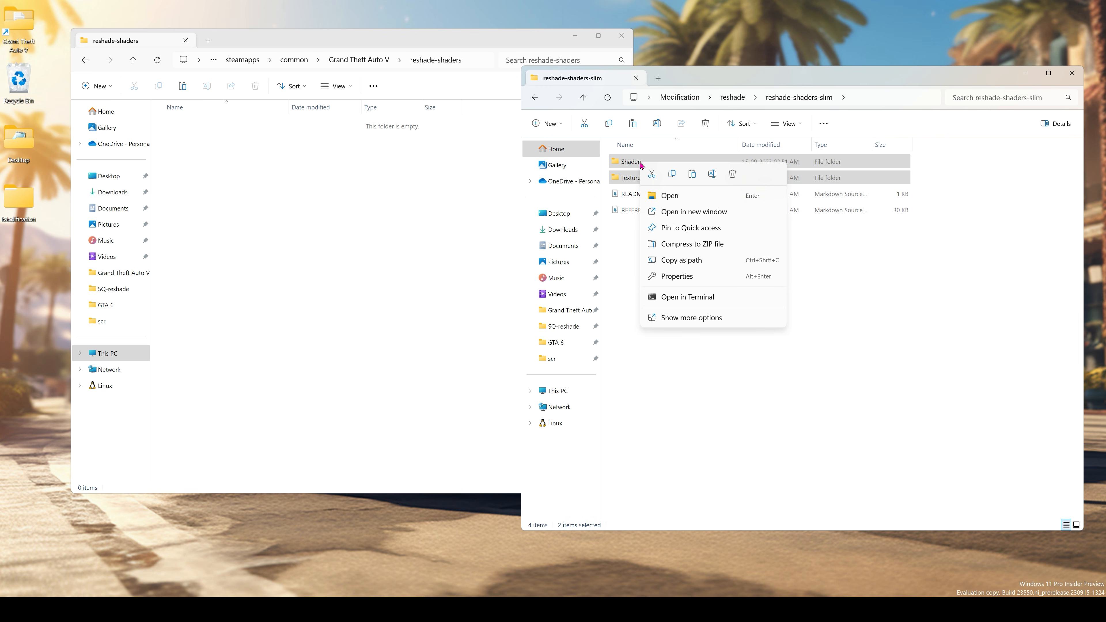
pyautogui.click(672, 175)
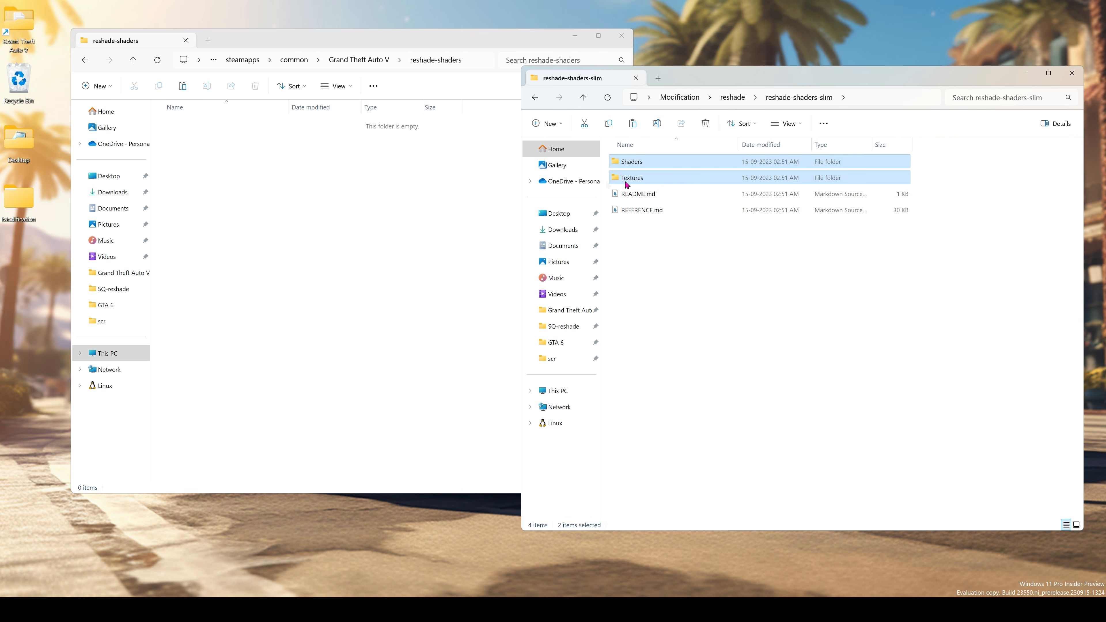
pyautogui.rightClick(302, 155)
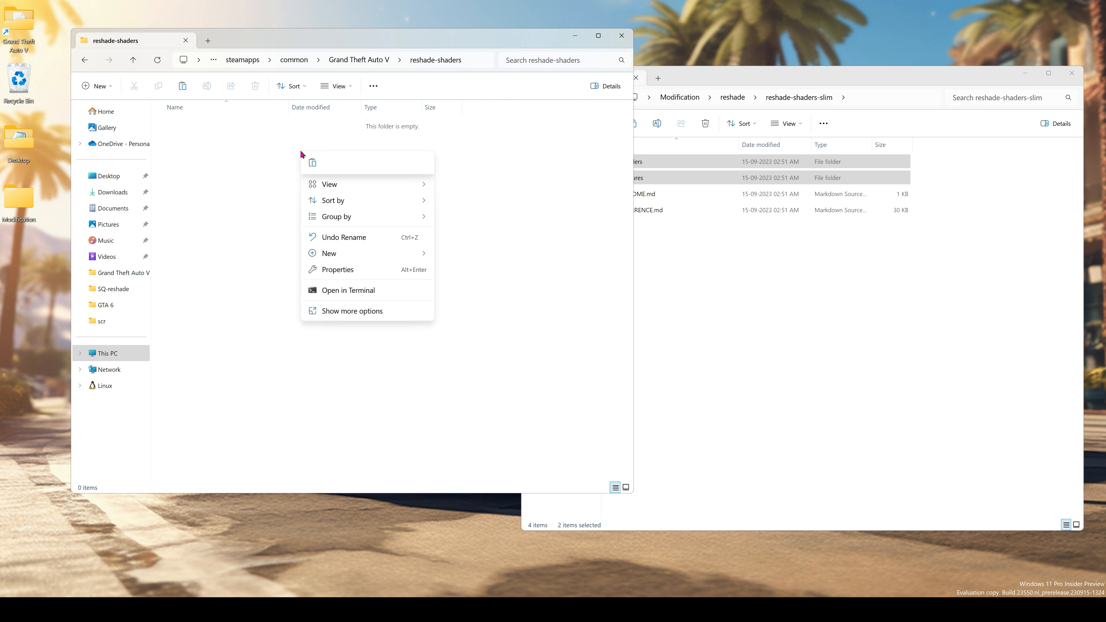
pyautogui.click(314, 165)
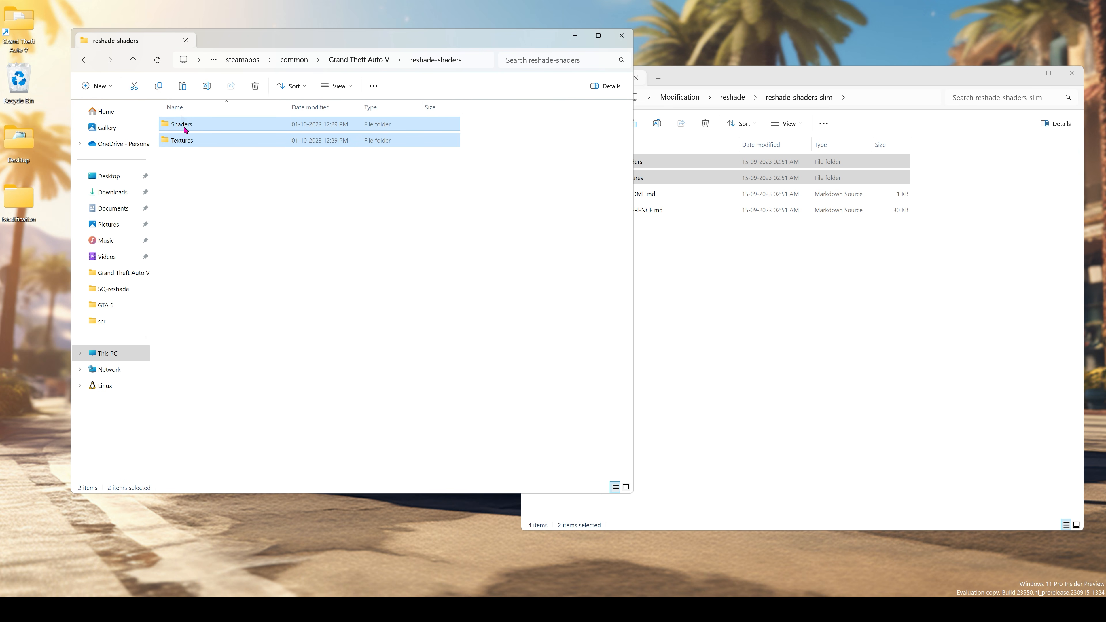
# - Return to the Modification reshade folder, extract qUINT-master.zip with 7-Zip into its own qUINT-master folder, and delete the archive
pyautogui.click(817, 268)
pyautogui.click(732, 97)
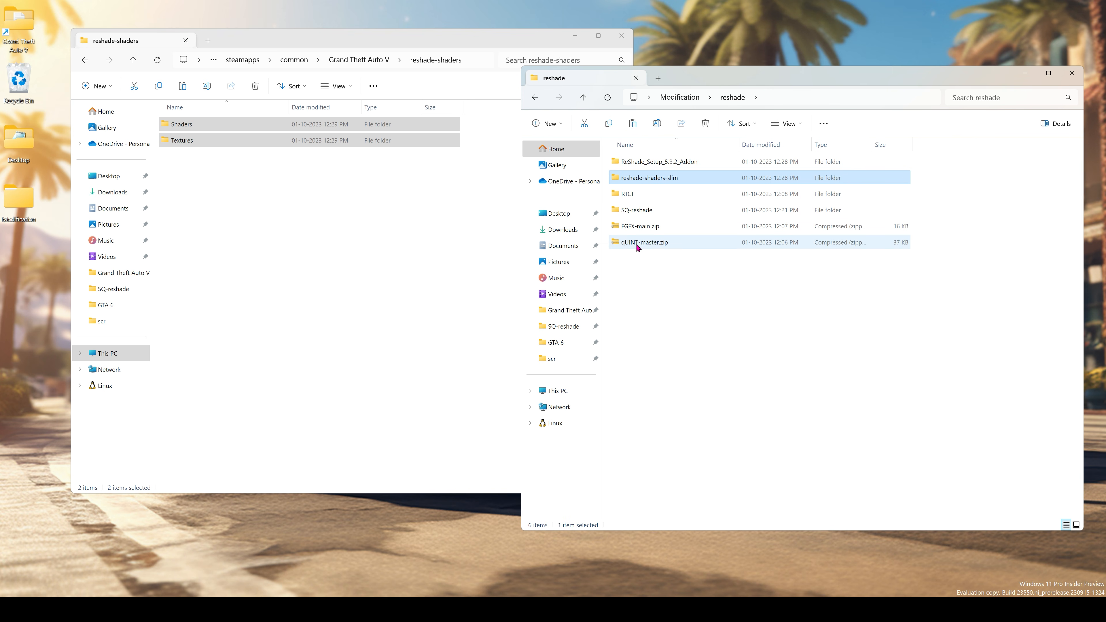
pyautogui.click(644, 245)
pyautogui.rightClick(644, 245)
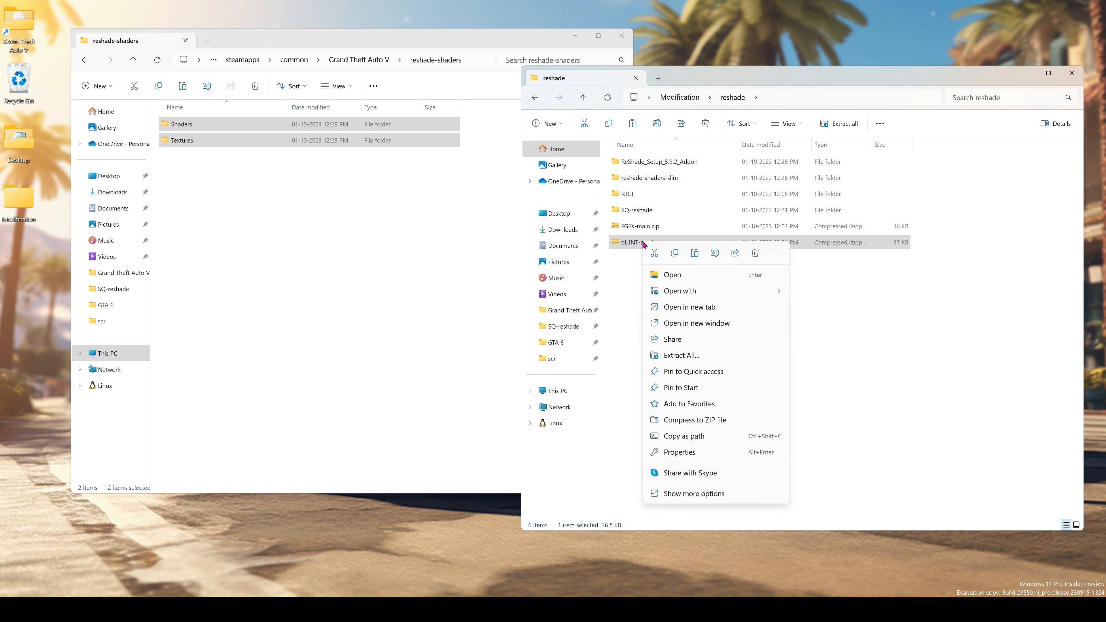
pyautogui.click(678, 494)
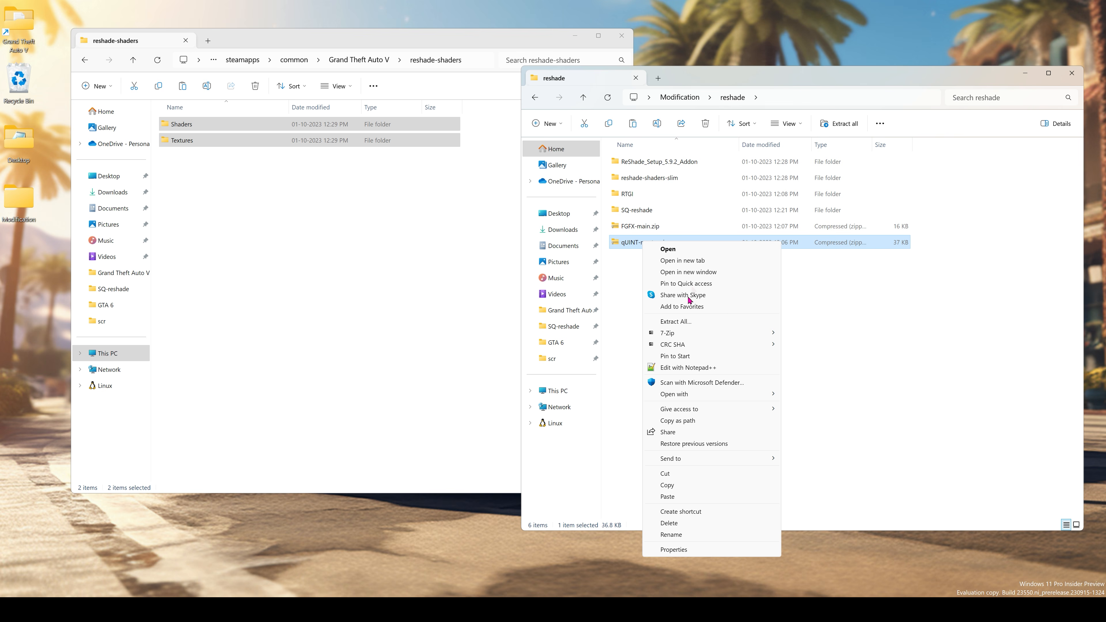
pyautogui.moveTo(765, 335)
pyautogui.click(845, 380)
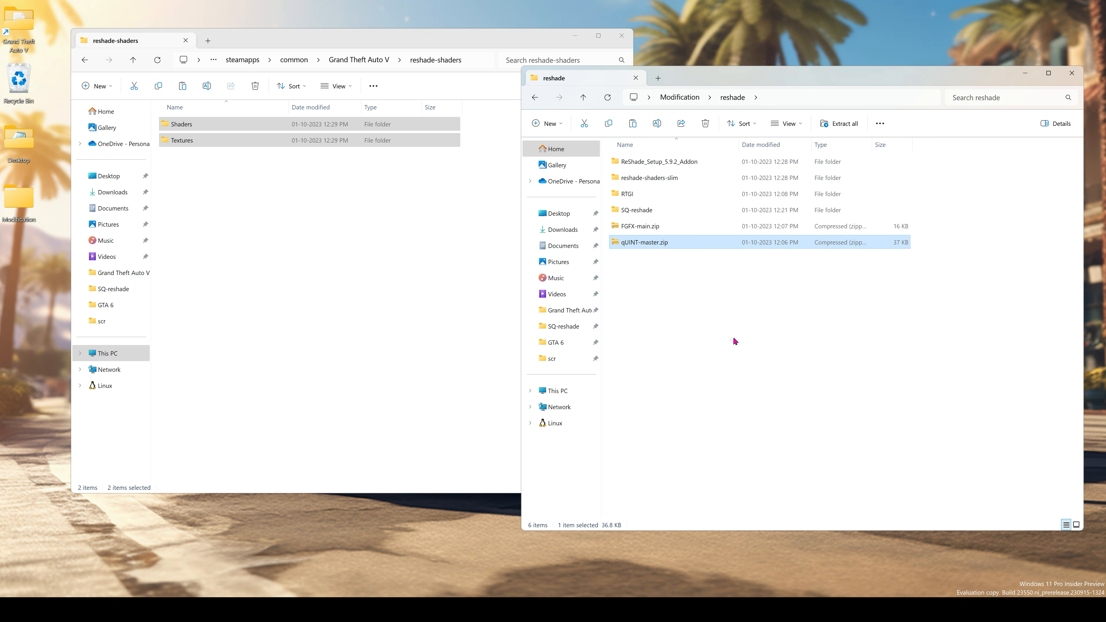
pyautogui.rightClick(663, 248)
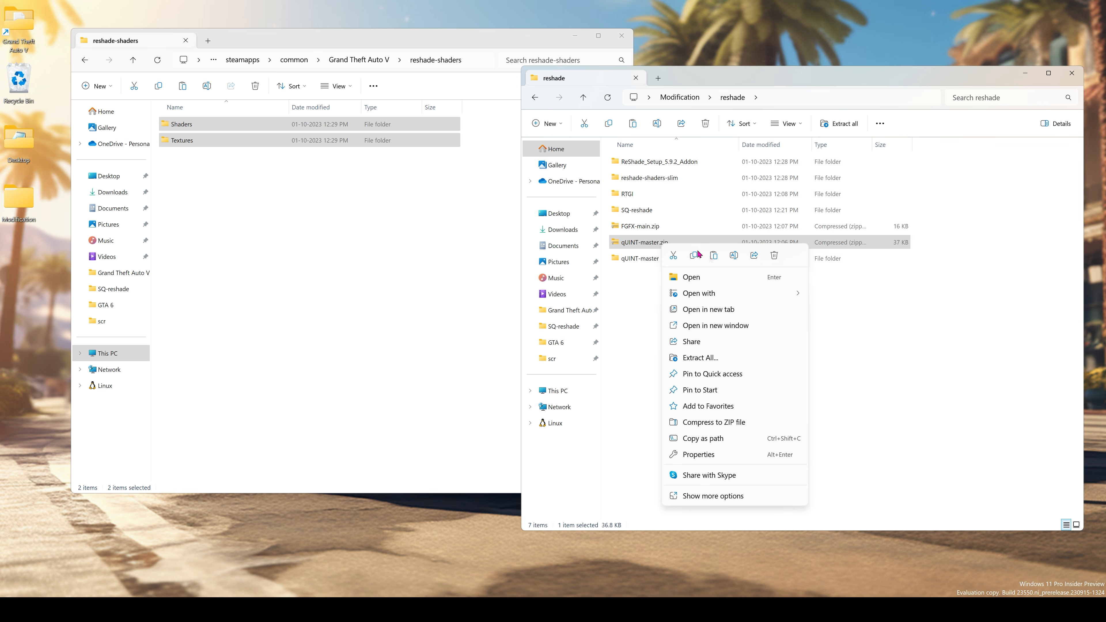
pyautogui.click(773, 255)
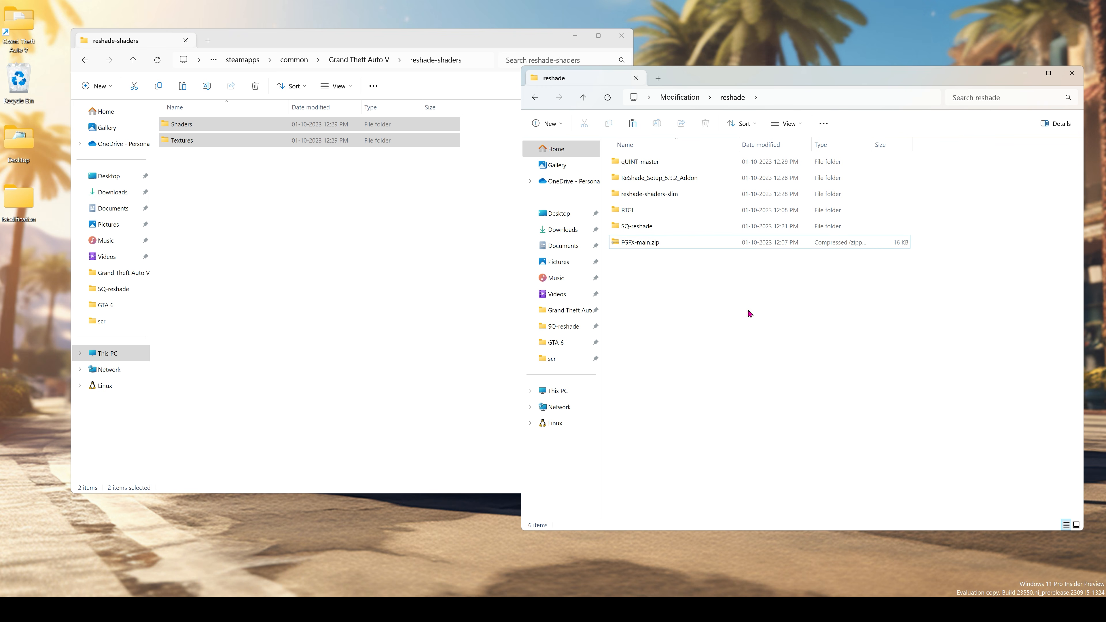
# - Copy all the qUINT shader files from the Shaders folder of qUINT-master into the game's reshade-shaders Shaders folder
pyautogui.doubleClick(643, 162)
pyautogui.doubleClick(639, 166)
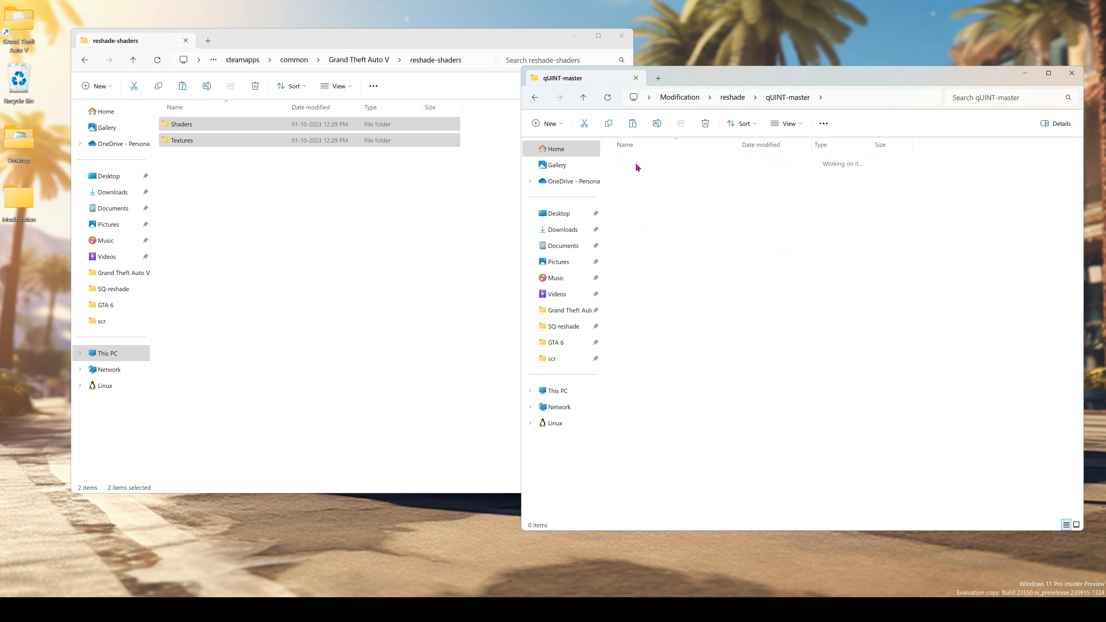
pyautogui.click(197, 186)
pyautogui.doubleClick(189, 125)
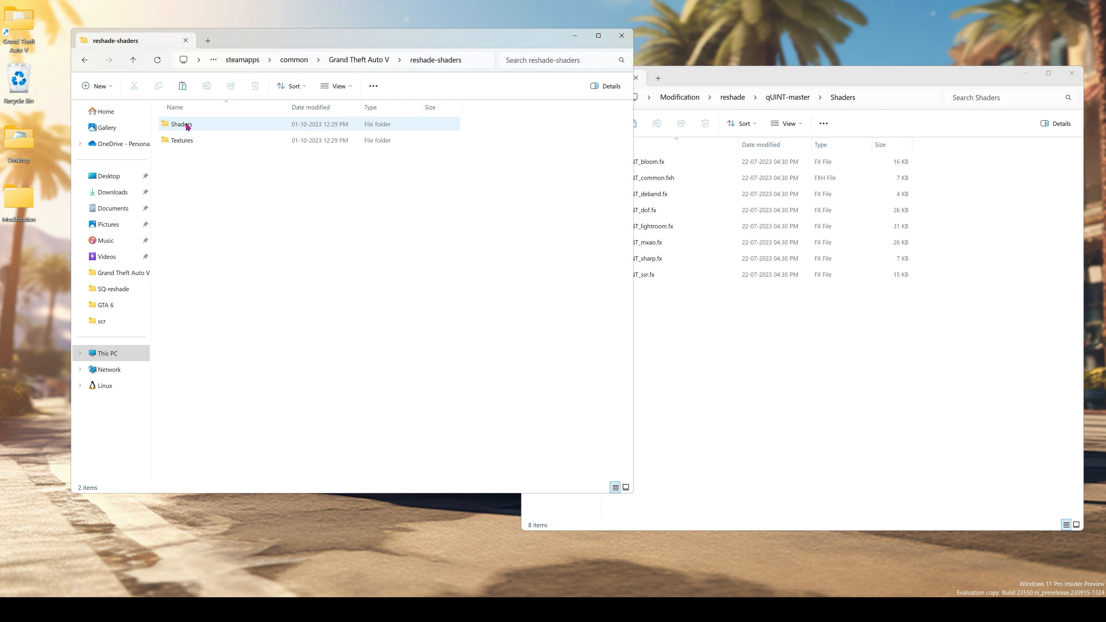
pyautogui.click(735, 355)
pyautogui.moveTo(669, 306); pyautogui.dragTo(648, 162)
pyautogui.rightClick(647, 163)
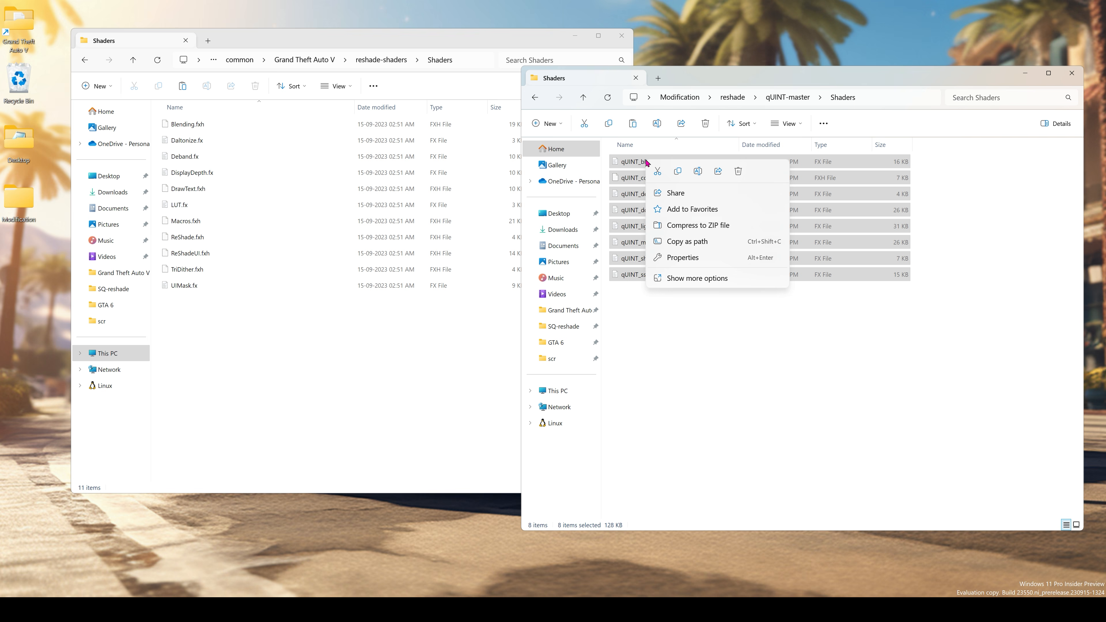
pyautogui.click(677, 172)
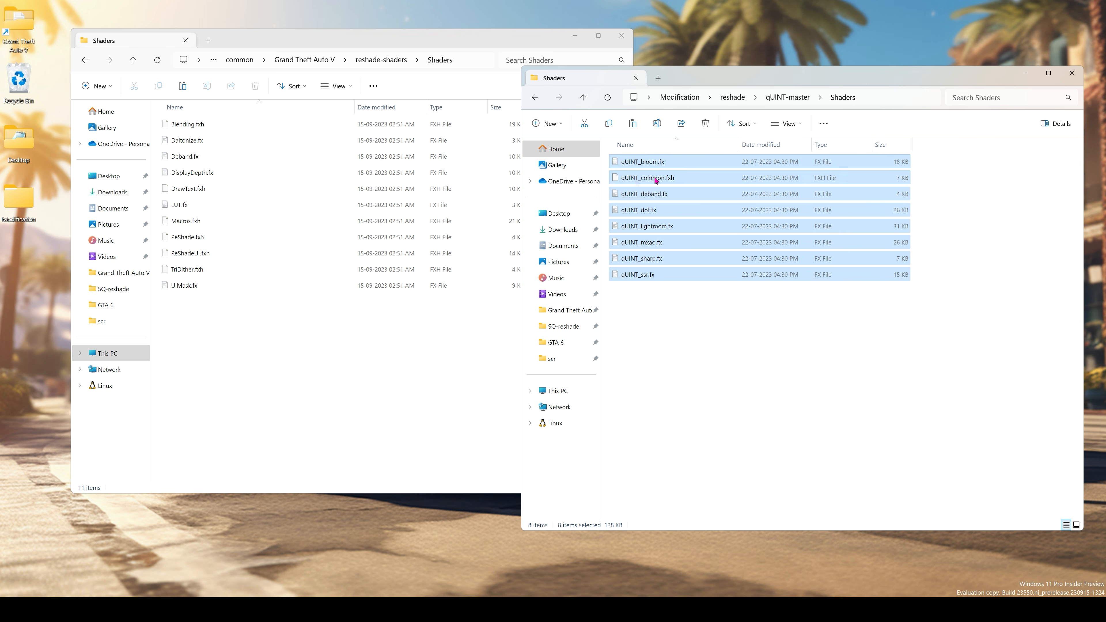
pyautogui.rightClick(261, 370)
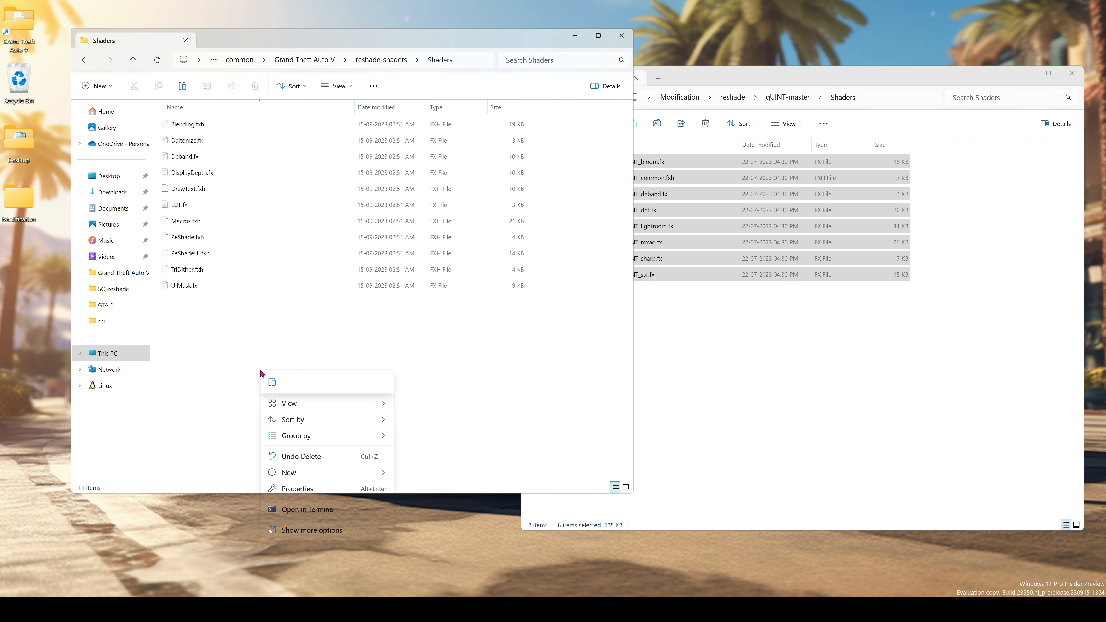
pyautogui.click(274, 383)
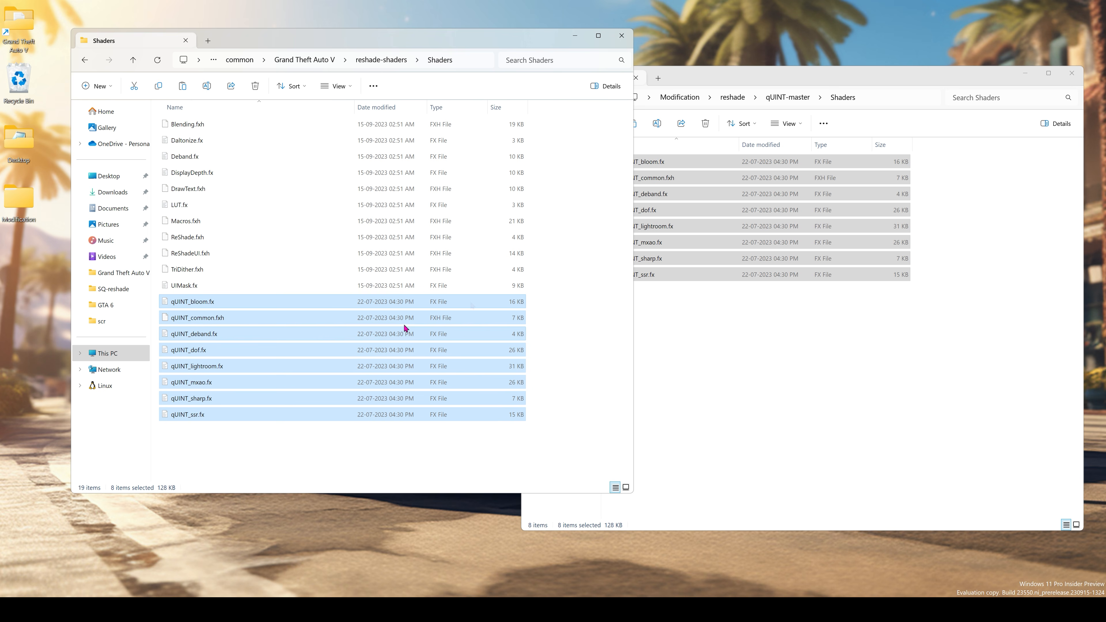
# - Return to the Modification reshade folder, extract FGFX-main.zip with 7-Zip into its own FGFX-main folder, and delete the archive
pyautogui.click(813, 347)
pyautogui.click(787, 98)
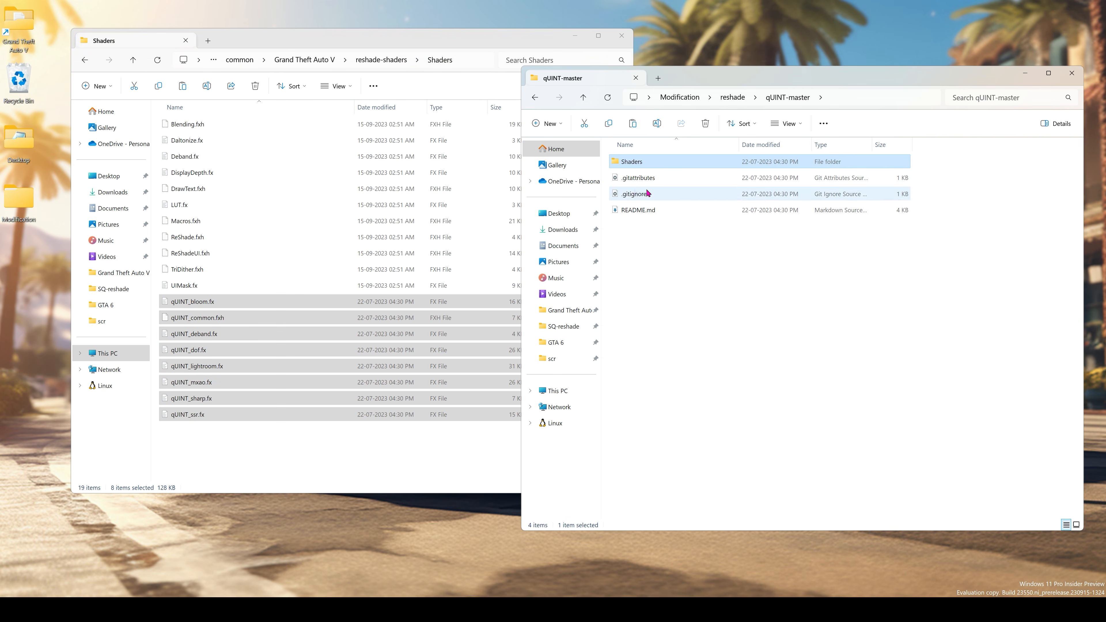
pyautogui.click(725, 98)
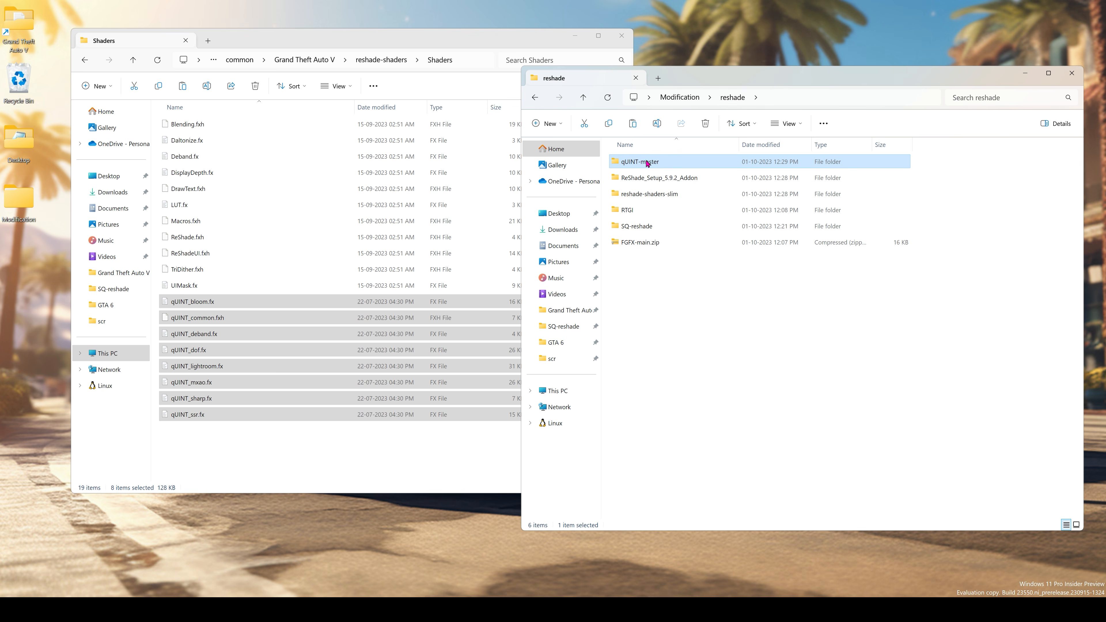
pyautogui.click(649, 245)
pyautogui.rightClick(648, 246)
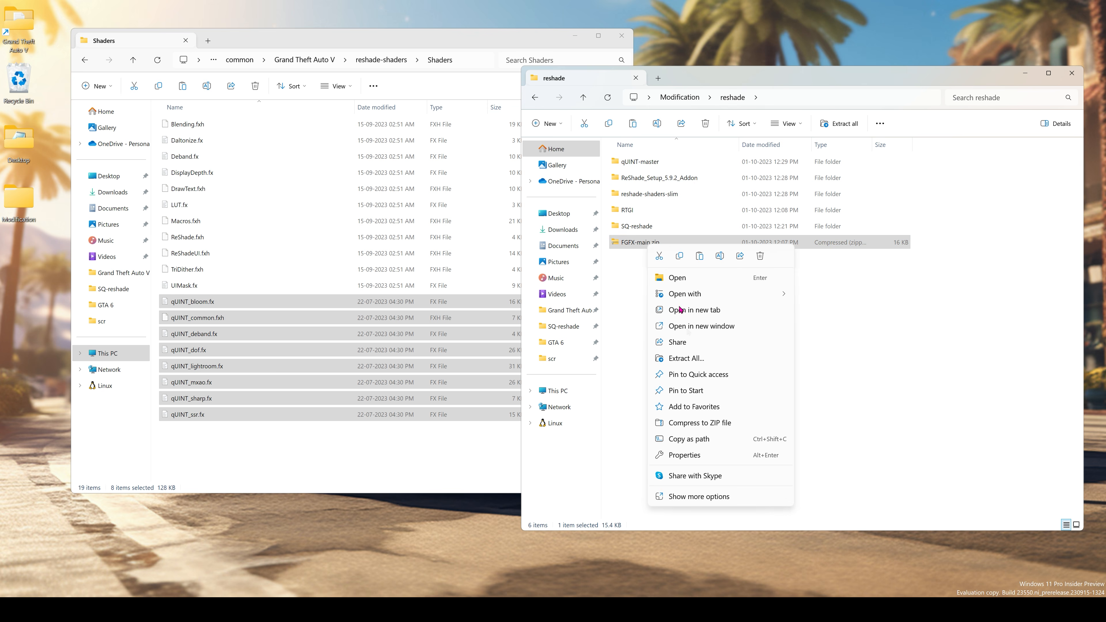
pyautogui.click(722, 496)
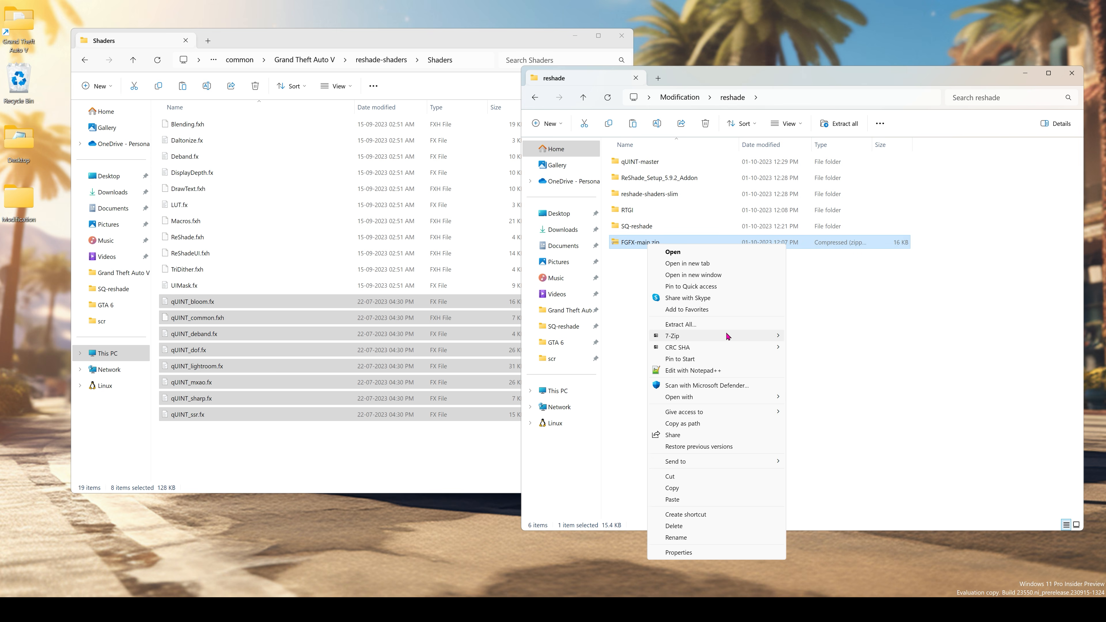
pyautogui.moveTo(730, 335)
pyautogui.click(866, 383)
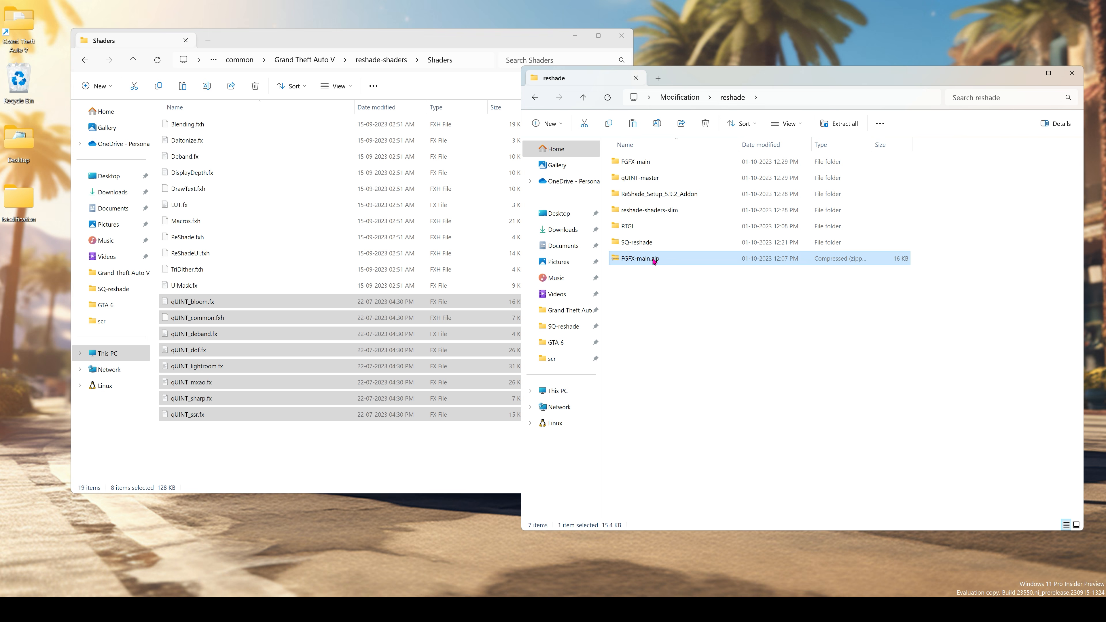
pyautogui.rightClick(653, 261)
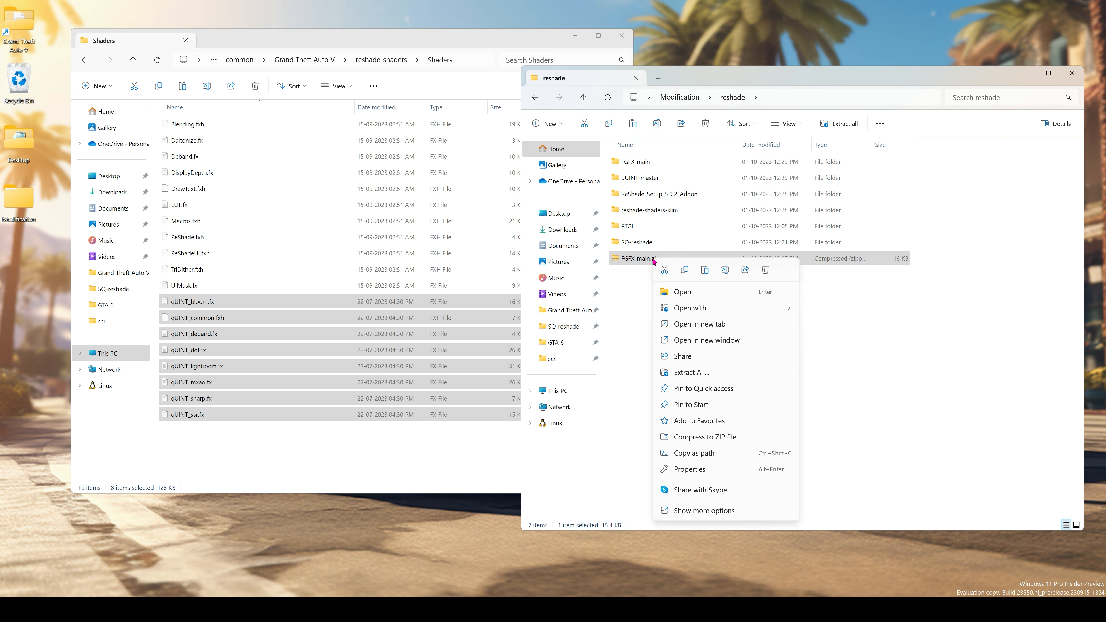
pyautogui.click(766, 271)
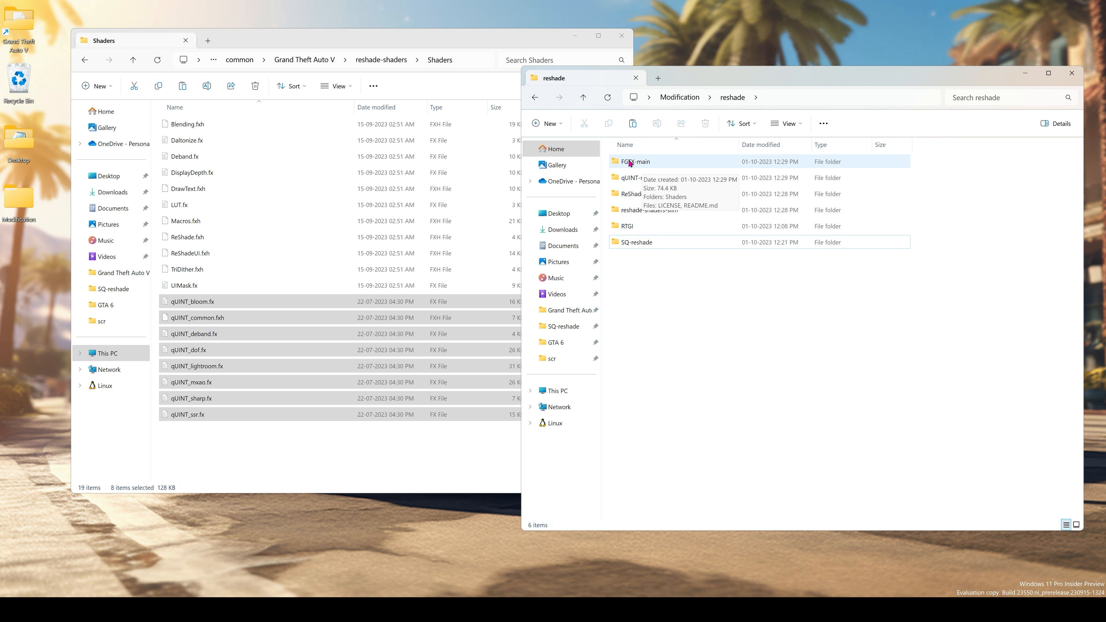
# - Copy FGFXLargeScalePerceptualObscuranceIrradiance.fx from the Shaders folder of FGFX-main into the game's reshade-shaders Shaders folder
pyautogui.doubleClick(643, 165)
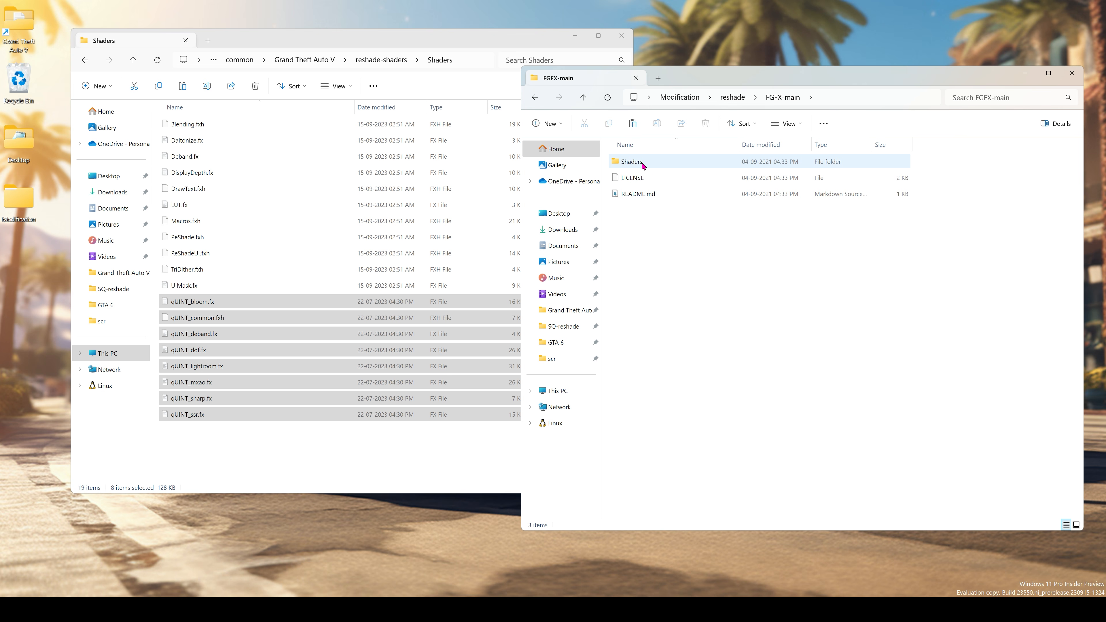
pyautogui.doubleClick(634, 165)
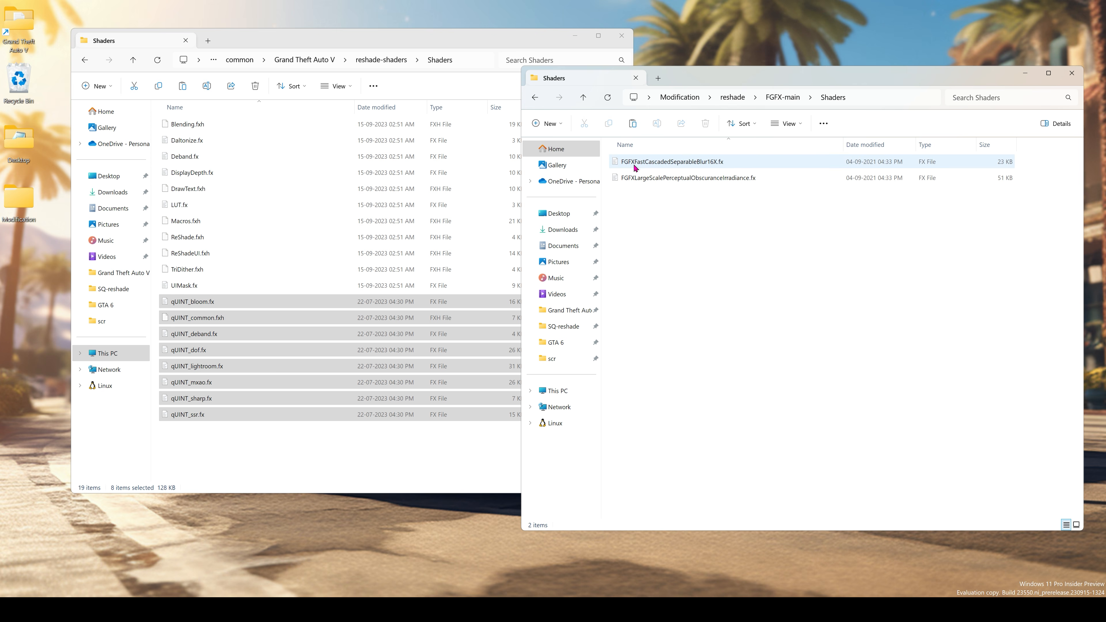
pyautogui.rightClick(669, 181)
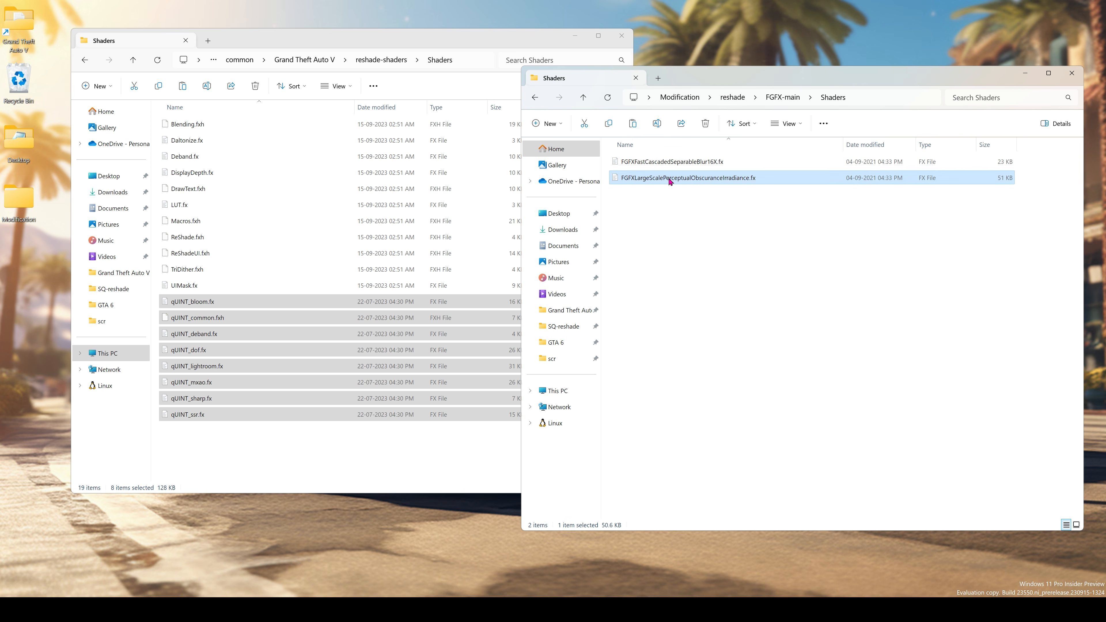
pyautogui.click(701, 190)
pyautogui.rightClick(333, 441)
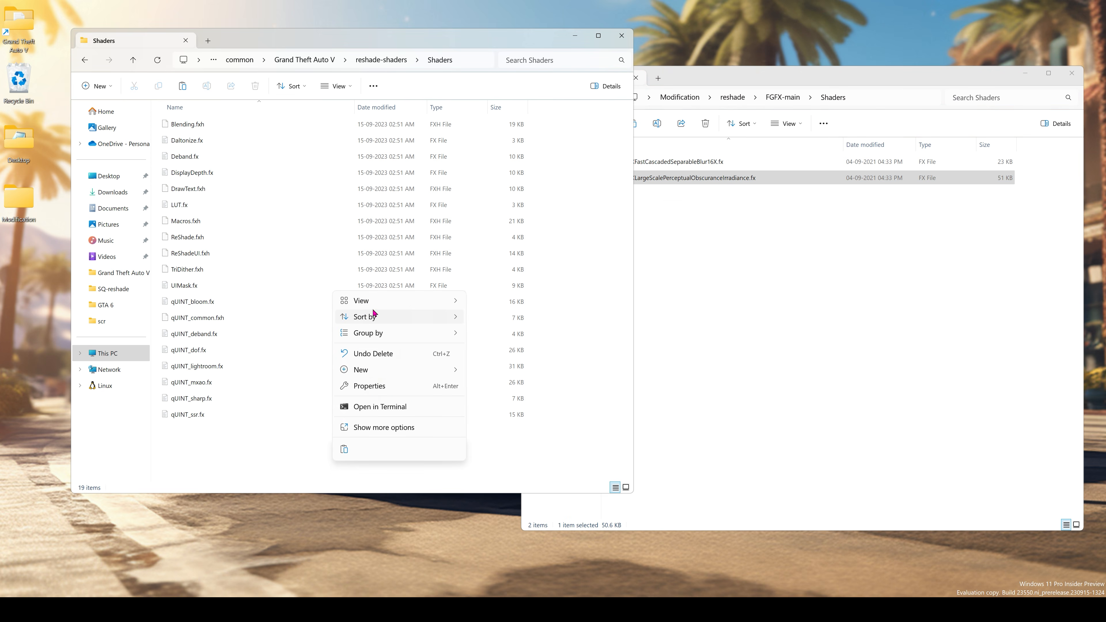
pyautogui.click(344, 450)
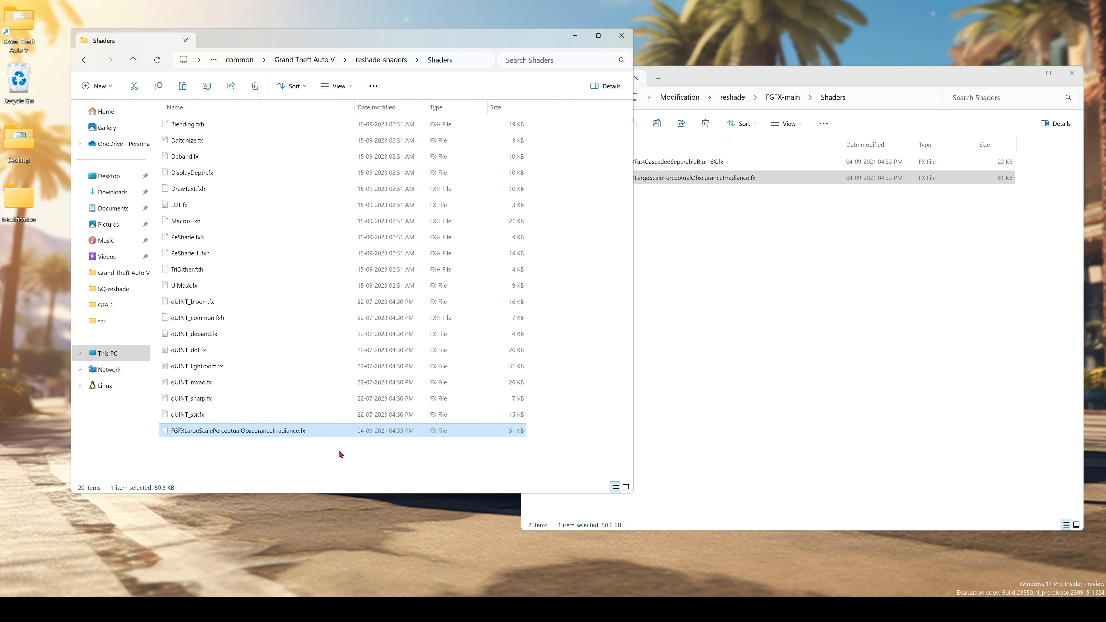
# - Copy the qUINT folder and qUINT_rtgi.fx from the Shaders folder of RTGI into the game's reshade-shaders Shaders folder
pyautogui.click(805, 244)
pyautogui.click(783, 98)
pyautogui.click(732, 97)
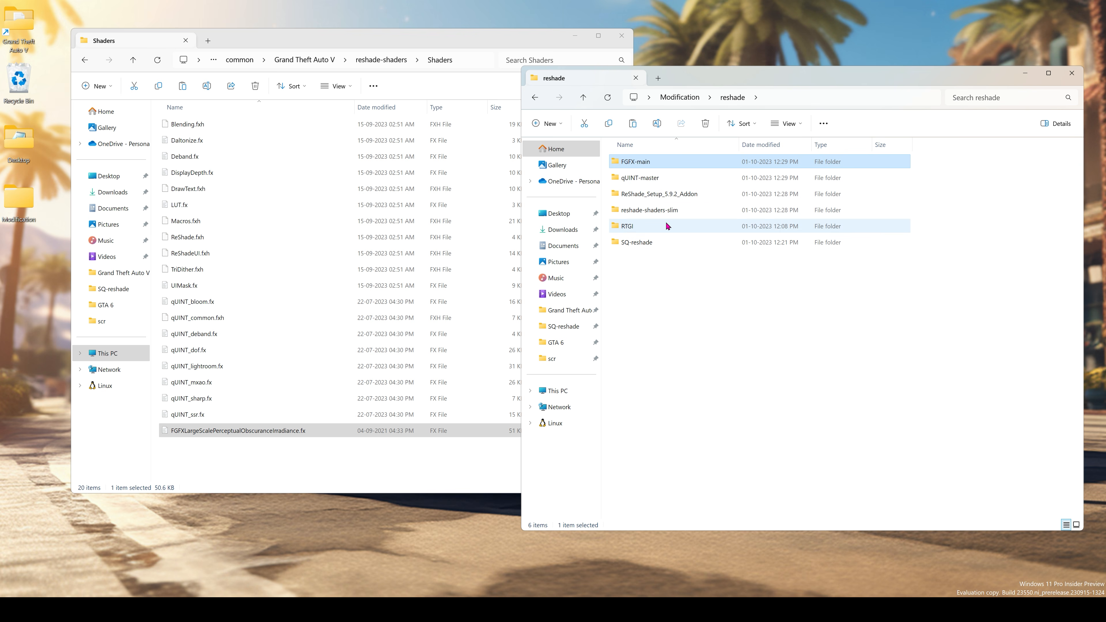
pyautogui.doubleClick(636, 227)
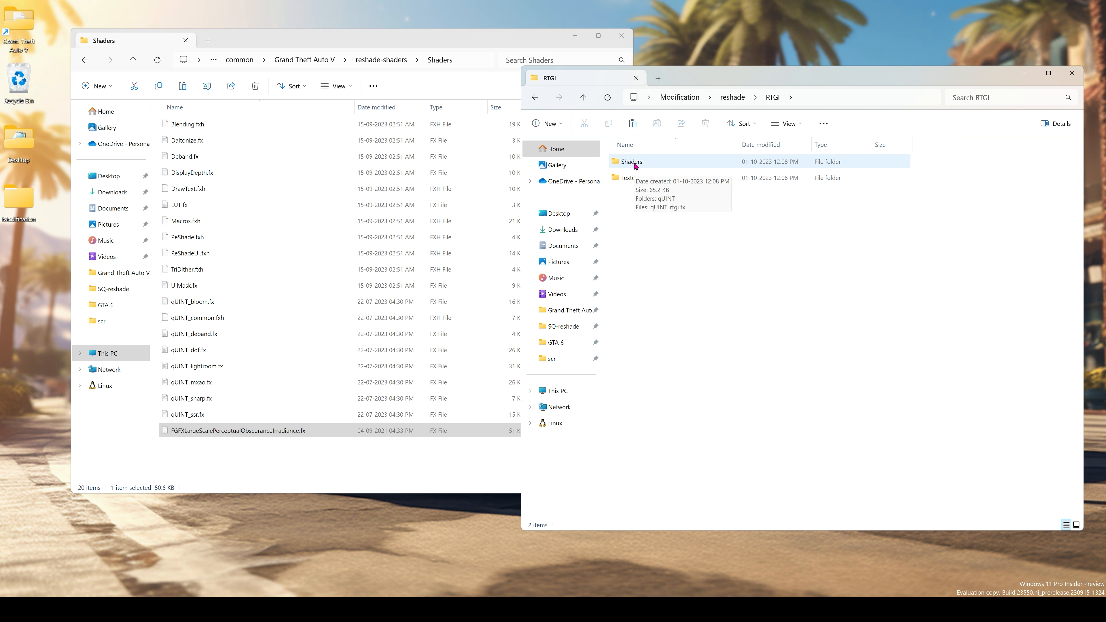
pyautogui.doubleClick(634, 162)
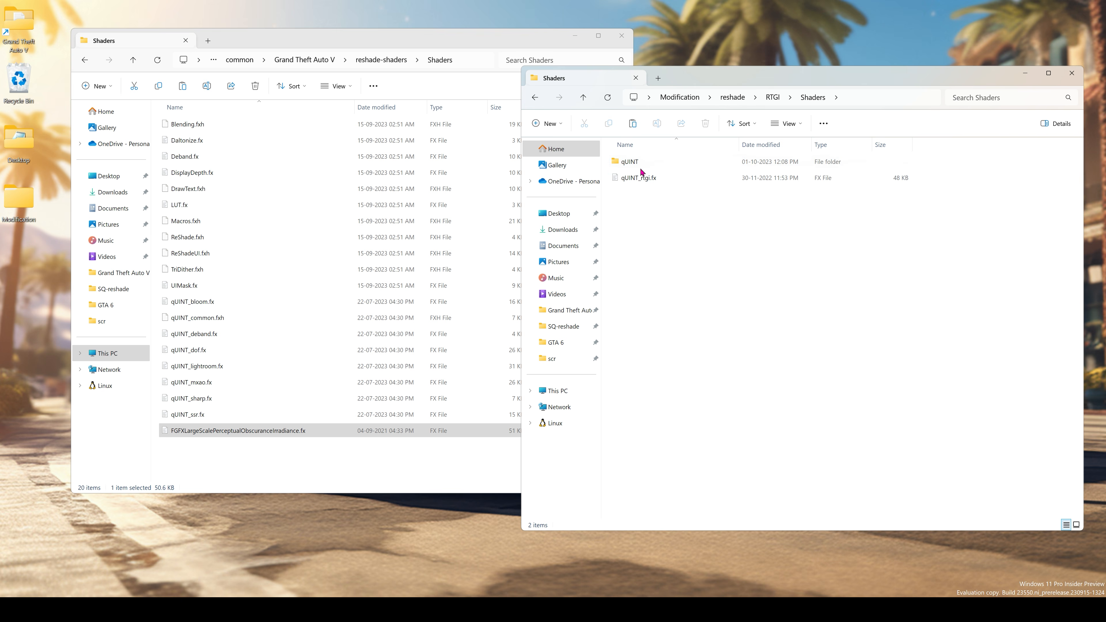
pyautogui.moveTo(658, 203); pyautogui.dragTo(633, 165)
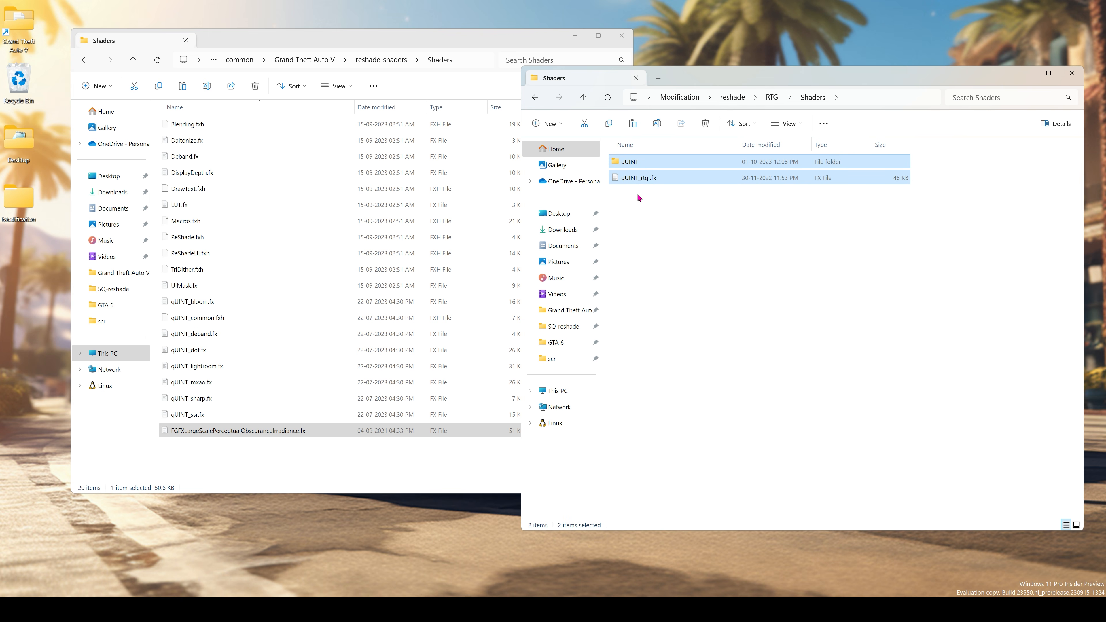
pyautogui.rightClick(636, 166)
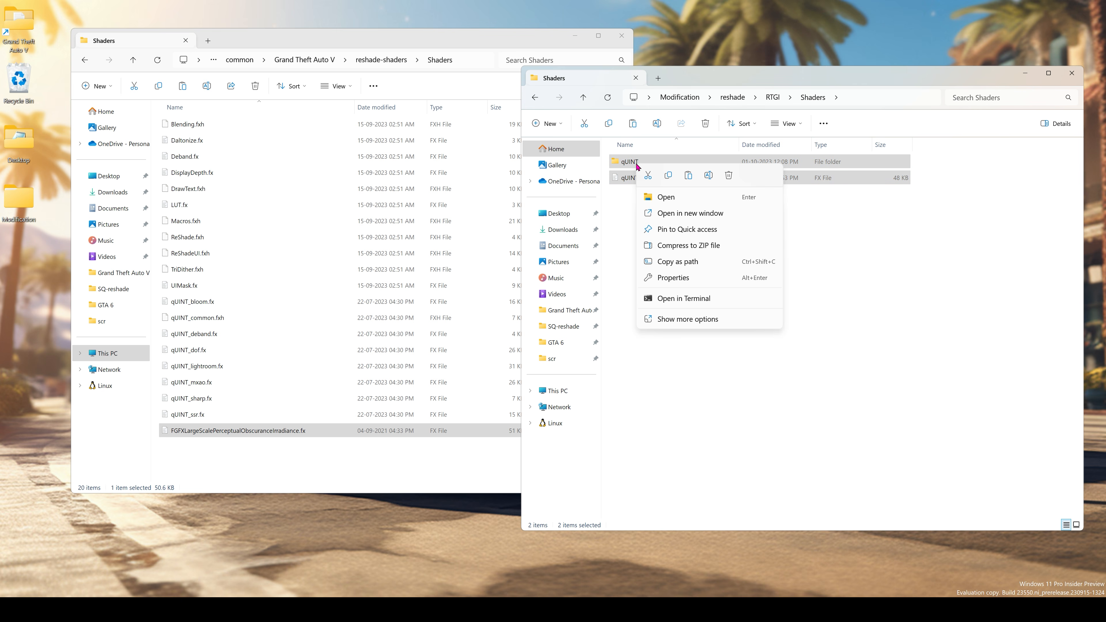
pyautogui.click(668, 175)
pyautogui.click(449, 433)
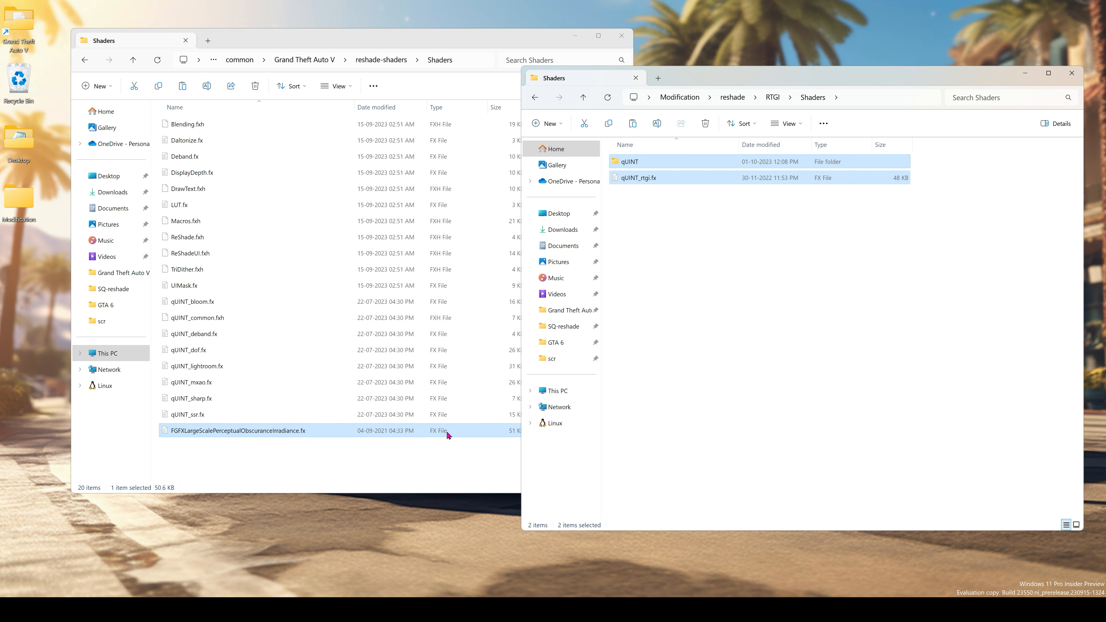
pyautogui.rightClick(413, 469)
pyautogui.click(423, 481)
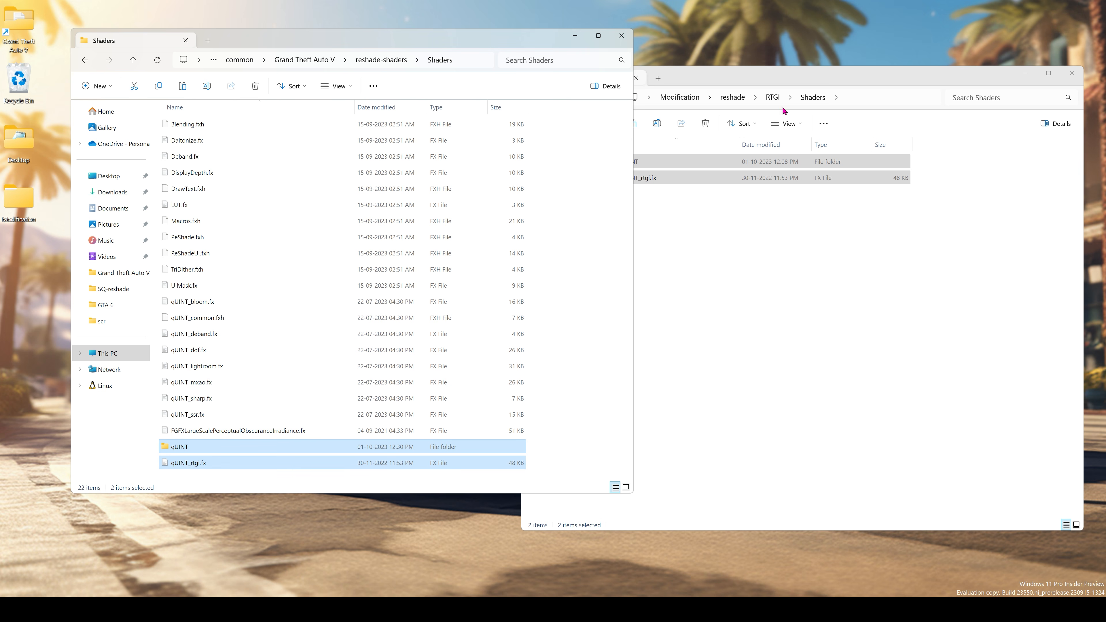
# - Copy bluenoise.png from the Textures folder of RTGI into the game's reshade-shaders Textures folder
pyautogui.click(772, 97)
pyautogui.doubleClick(634, 175)
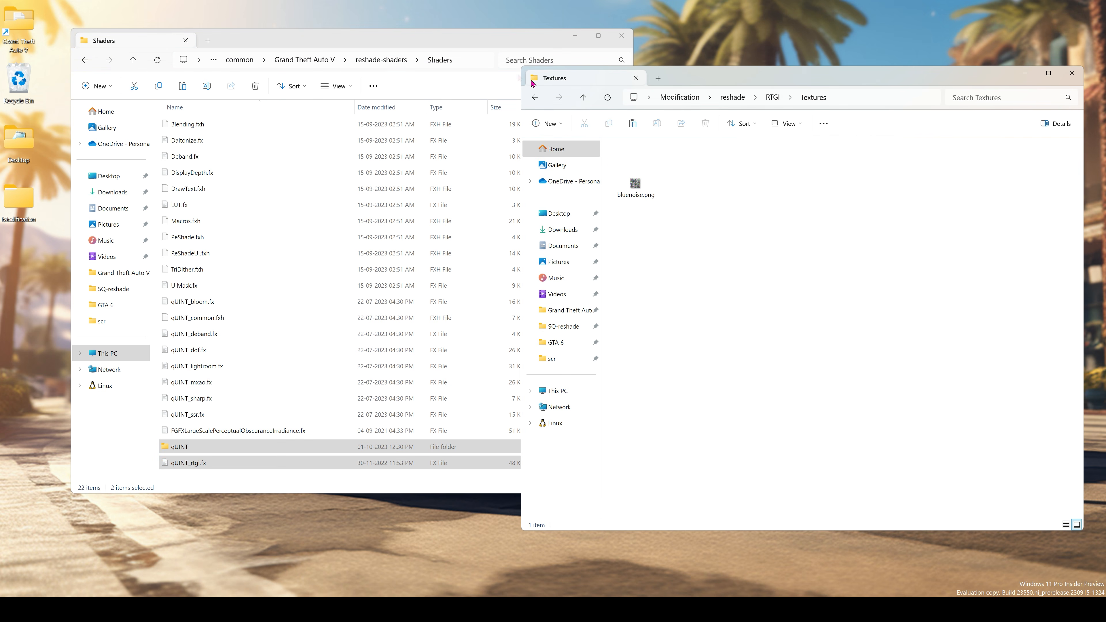
pyautogui.click(386, 62)
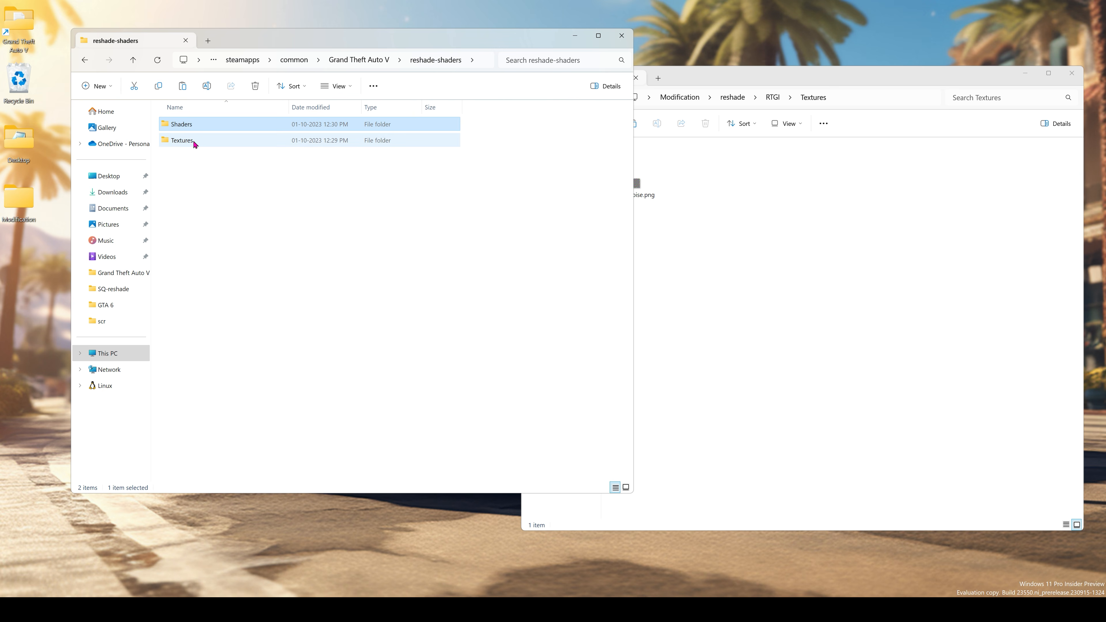
pyautogui.doubleClick(192, 141)
pyautogui.click(706, 235)
pyautogui.click(644, 192)
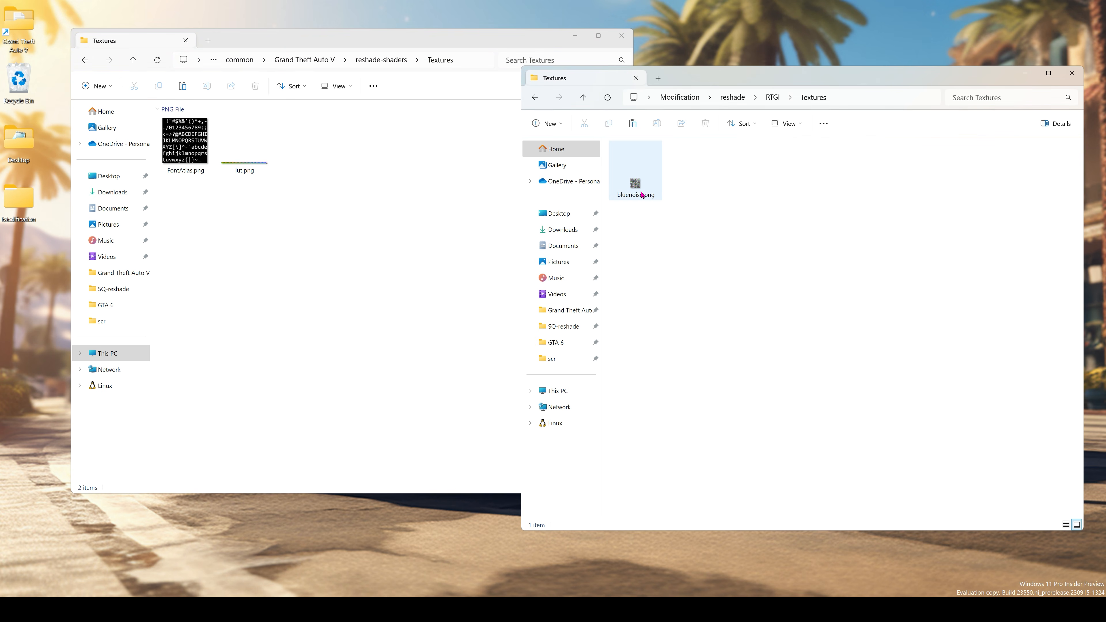
pyautogui.rightClick(642, 194)
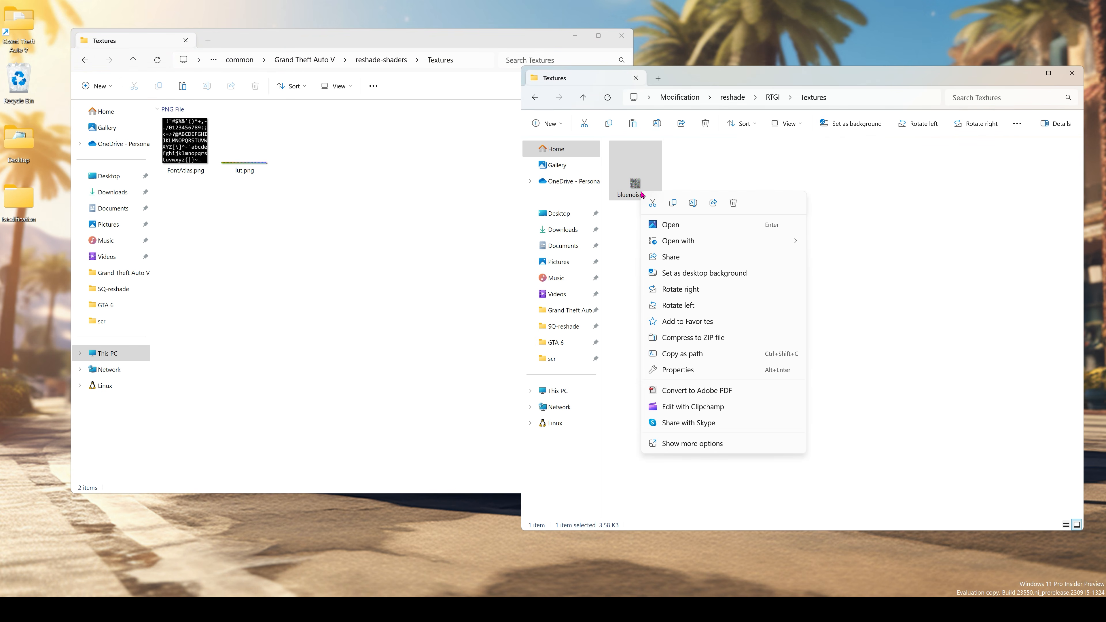
pyautogui.click(673, 208)
pyautogui.click(268, 241)
pyautogui.rightClick(269, 239)
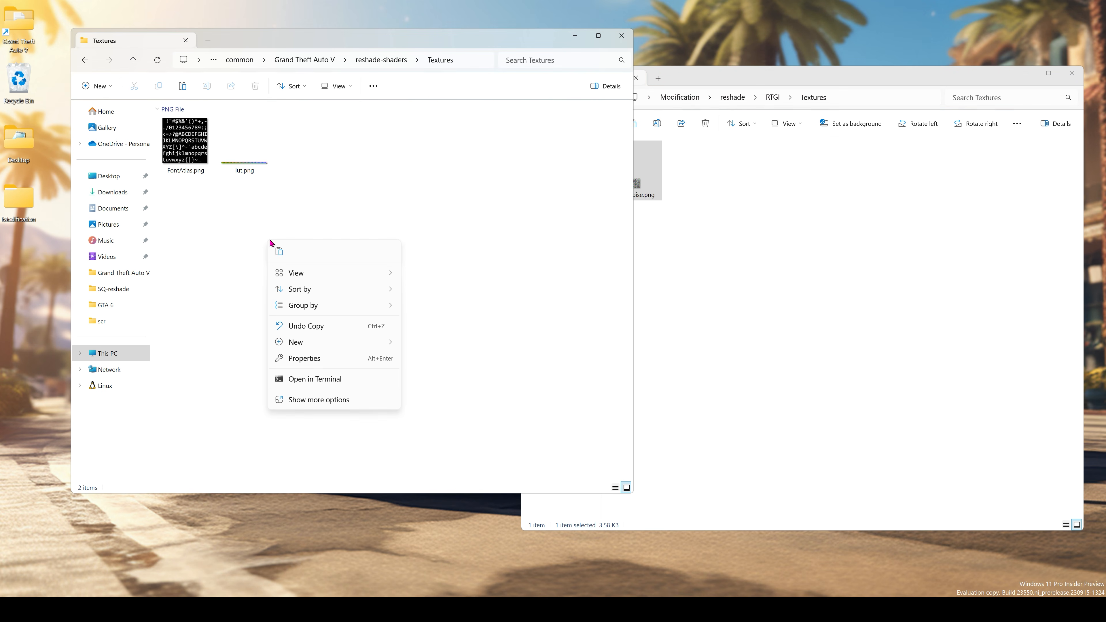
pyautogui.click(279, 251)
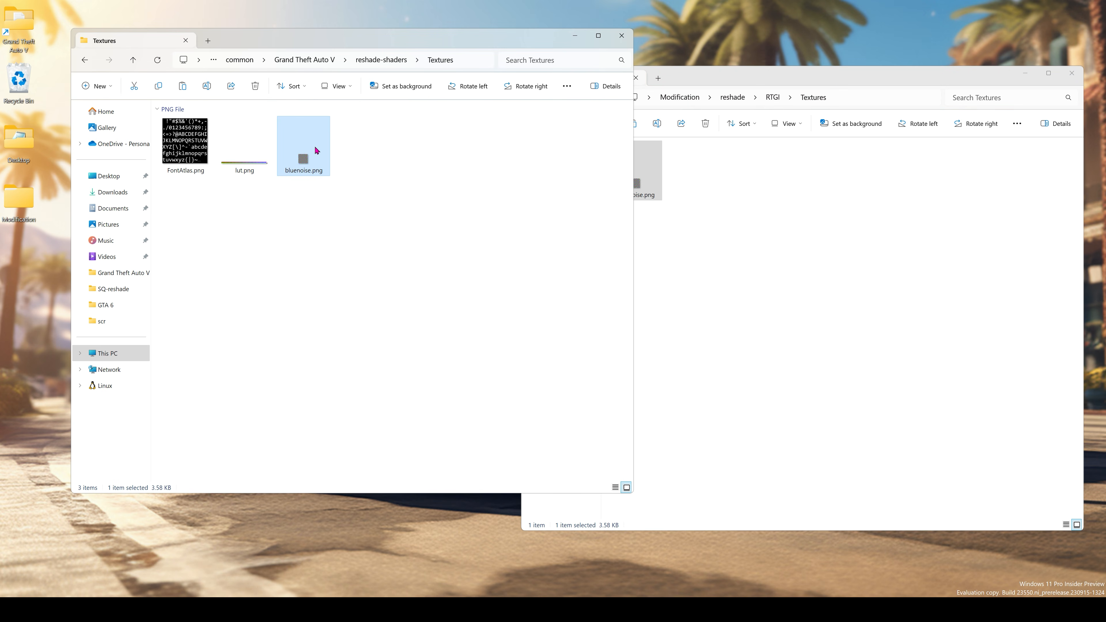
pyautogui.click(439, 308)
# - Copy the sqchannel folder from the Textures folder of SQ-reshade into the game's reshade-shaders Textures folder
pyautogui.click(869, 207)
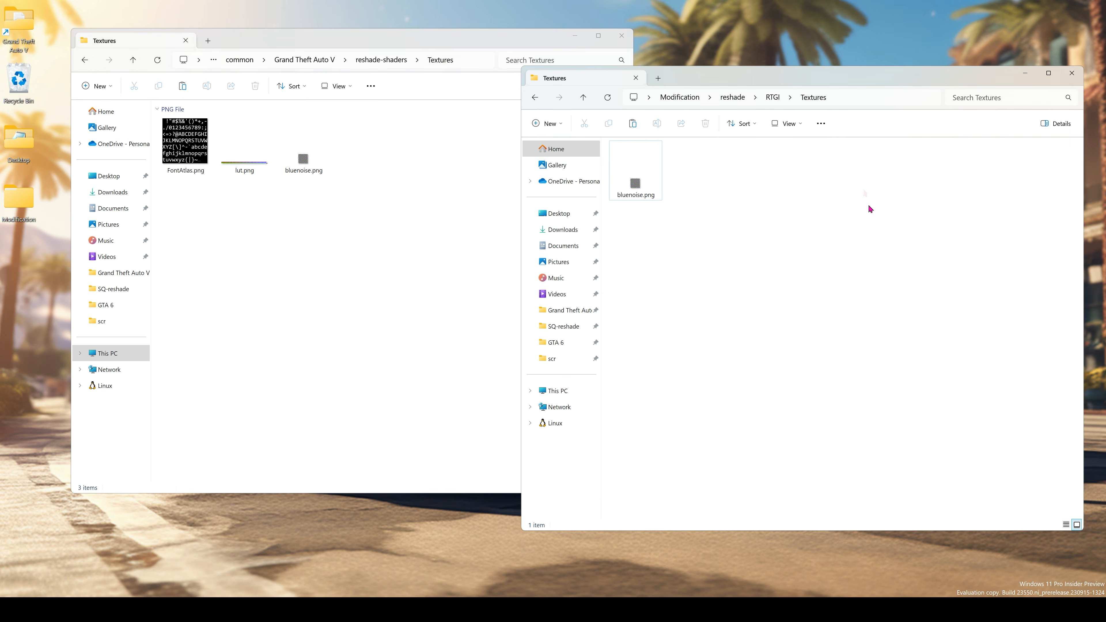
pyautogui.click(731, 98)
pyautogui.click(383, 60)
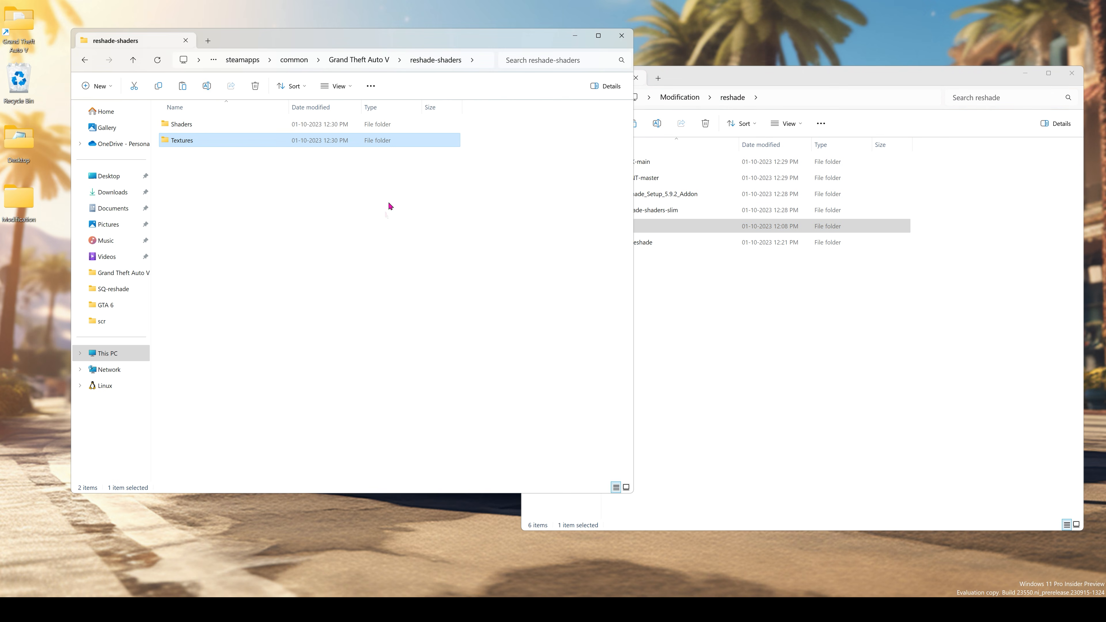
pyautogui.click(739, 310)
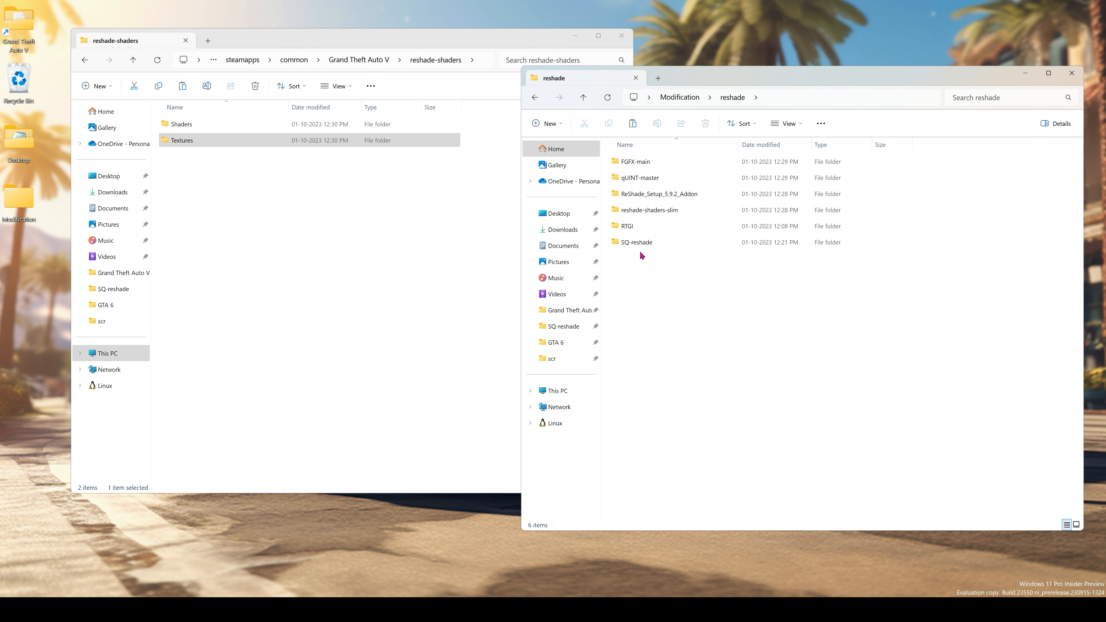
pyautogui.moveTo(633, 241)
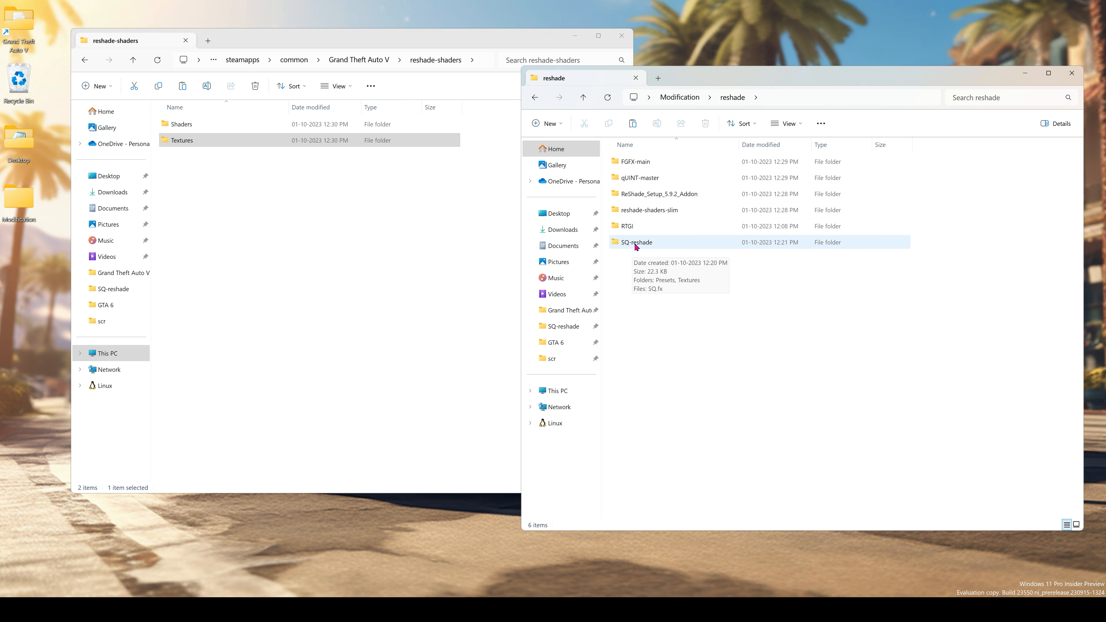
pyautogui.doubleClick(636, 247)
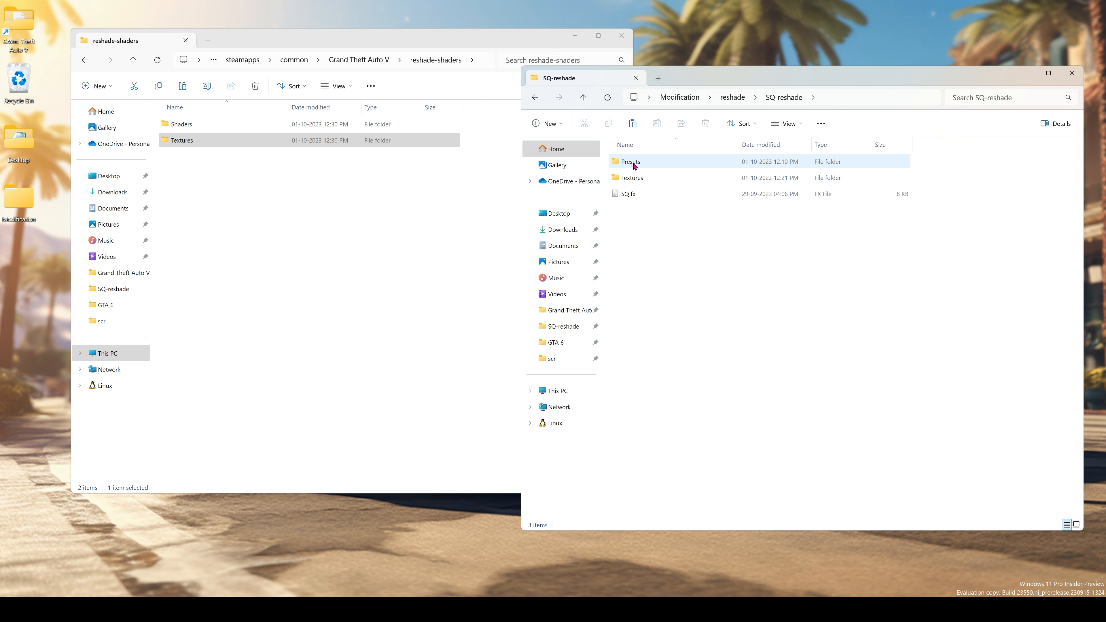
pyautogui.doubleClick(639, 179)
pyautogui.rightClick(640, 168)
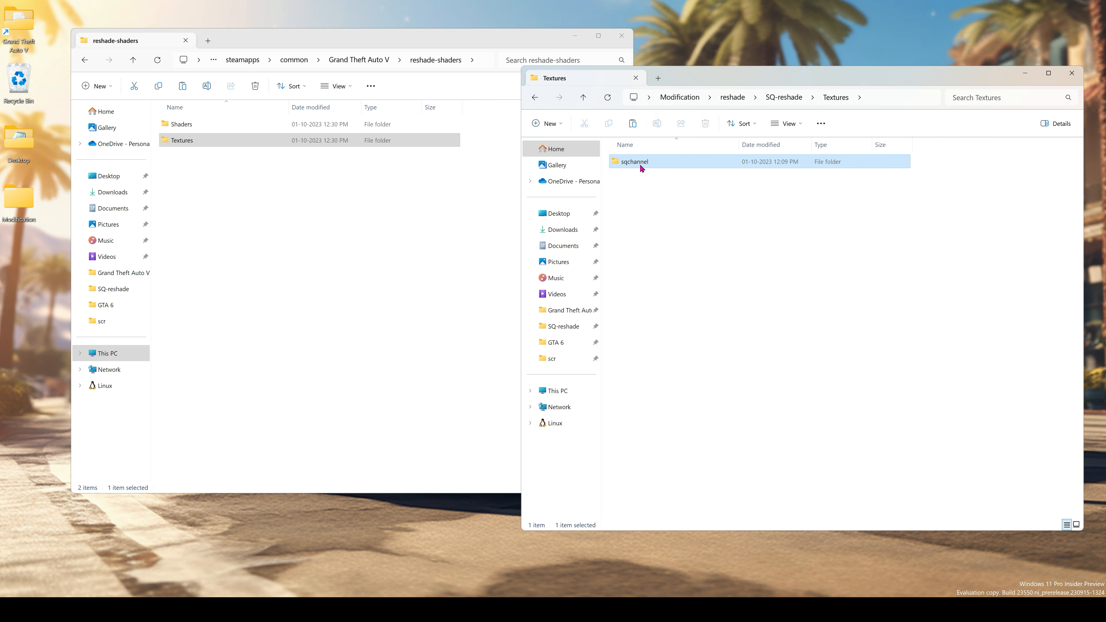
pyautogui.click(671, 179)
pyautogui.click(476, 191)
pyautogui.doubleClick(204, 142)
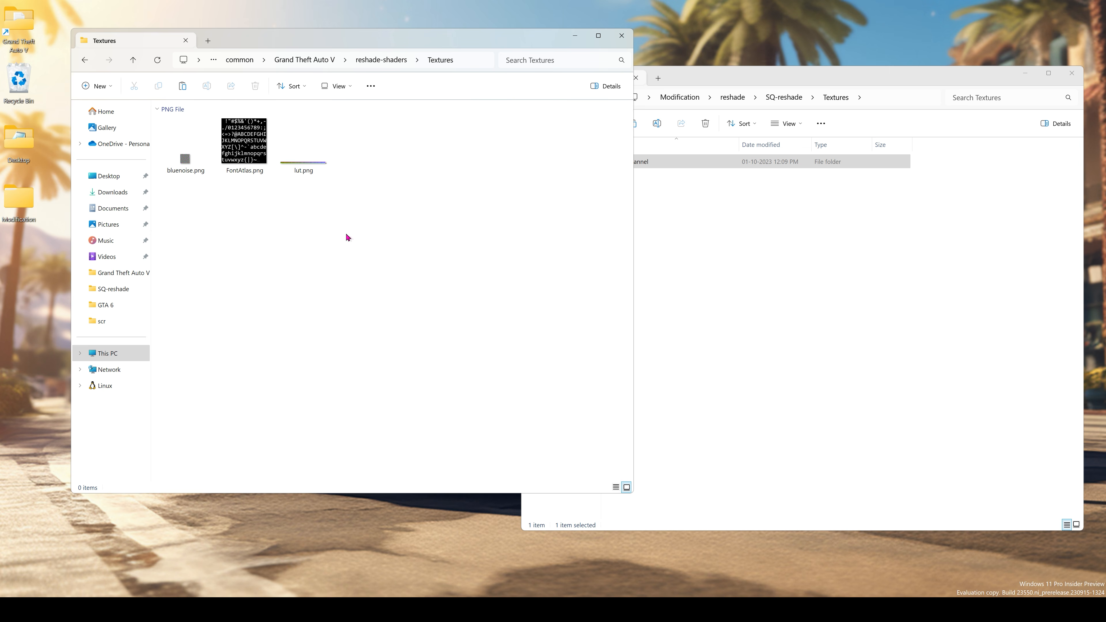
pyautogui.rightClick(411, 230)
pyautogui.click(423, 244)
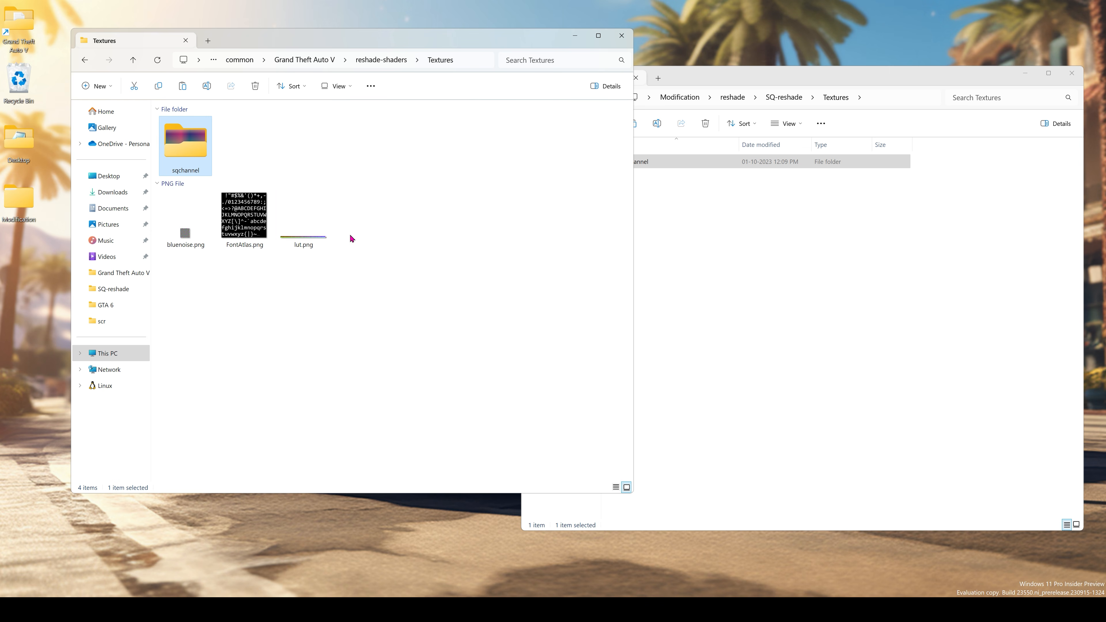
# - Return to the main SQ-reshade folder, and delete LUT.fx from the game's reshade-shaders Shaders folder
pyautogui.click(381, 60)
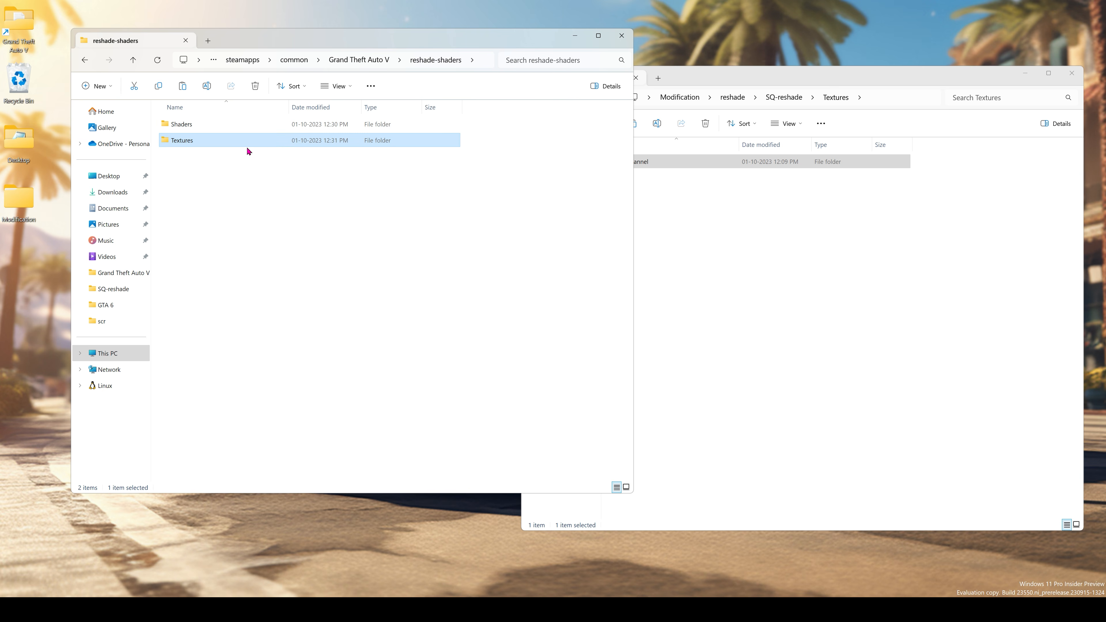
pyautogui.click(769, 217)
pyautogui.click(784, 97)
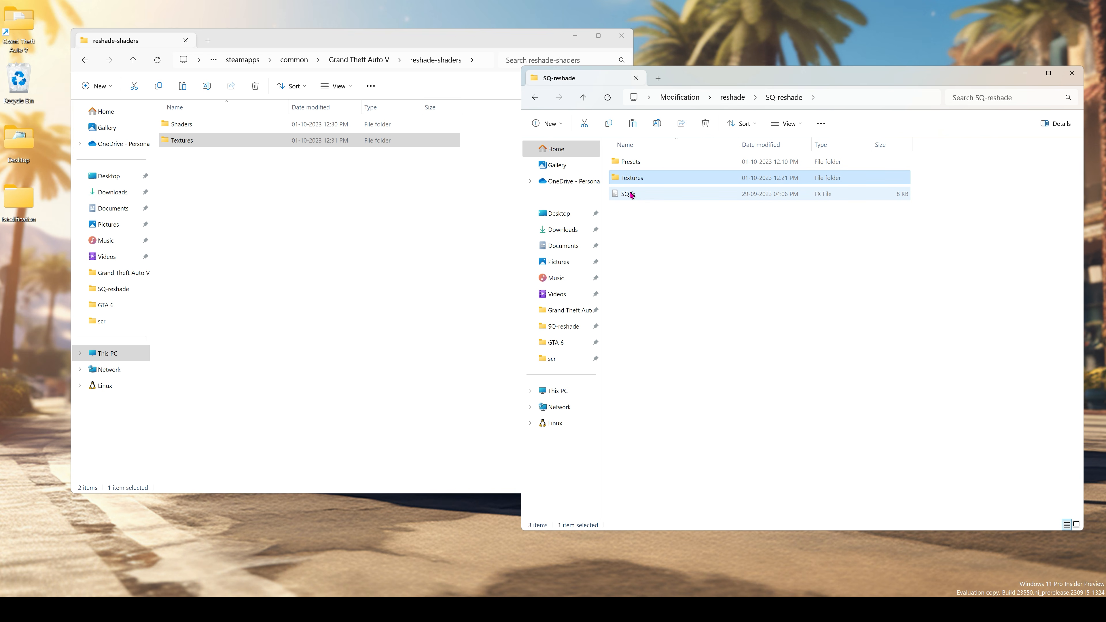
pyautogui.click(641, 196)
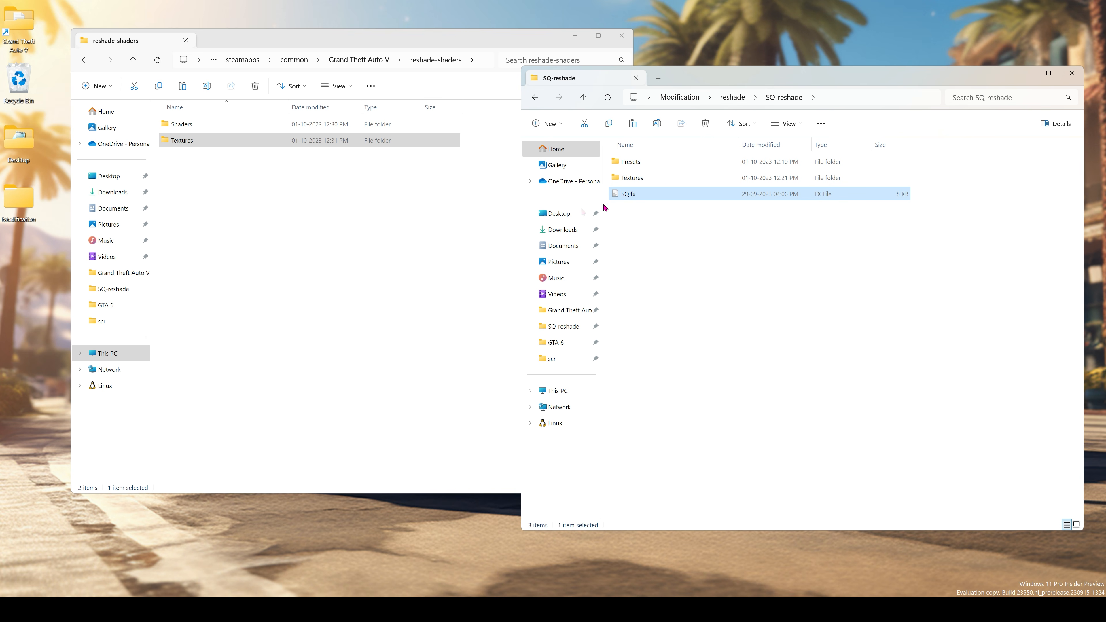
pyautogui.doubleClick(188, 127)
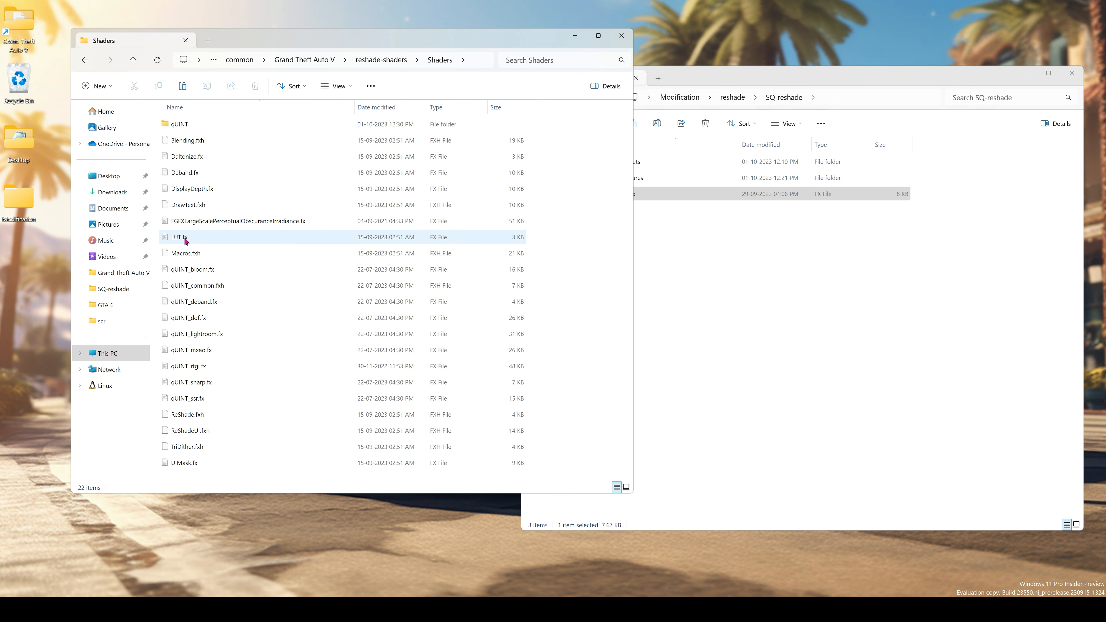
pyautogui.click(183, 241)
pyautogui.rightClick(179, 244)
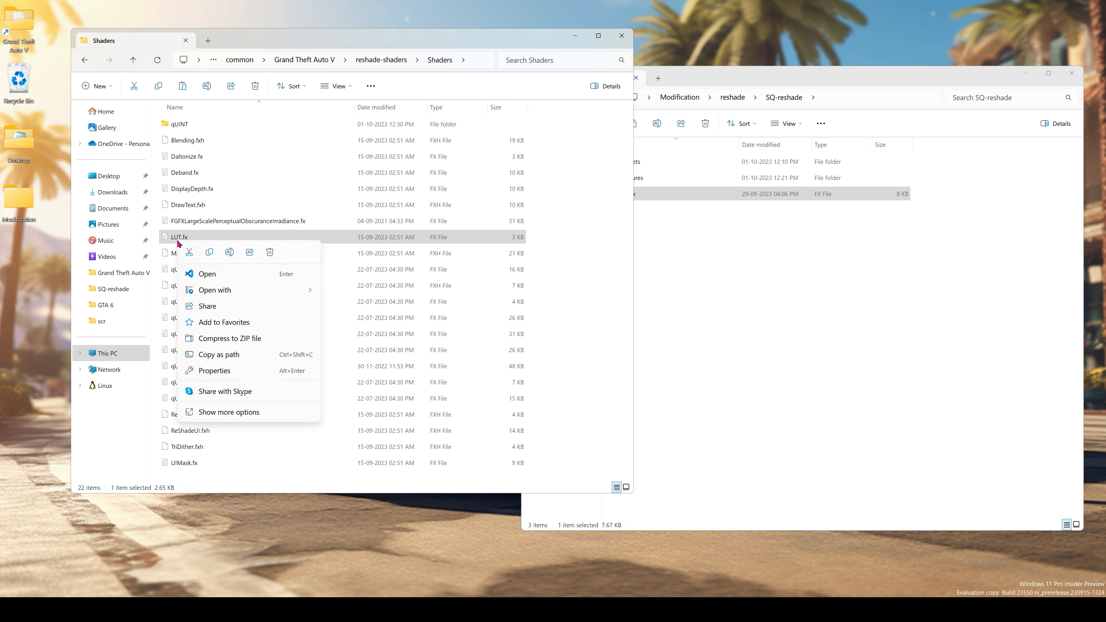
pyautogui.click(270, 252)
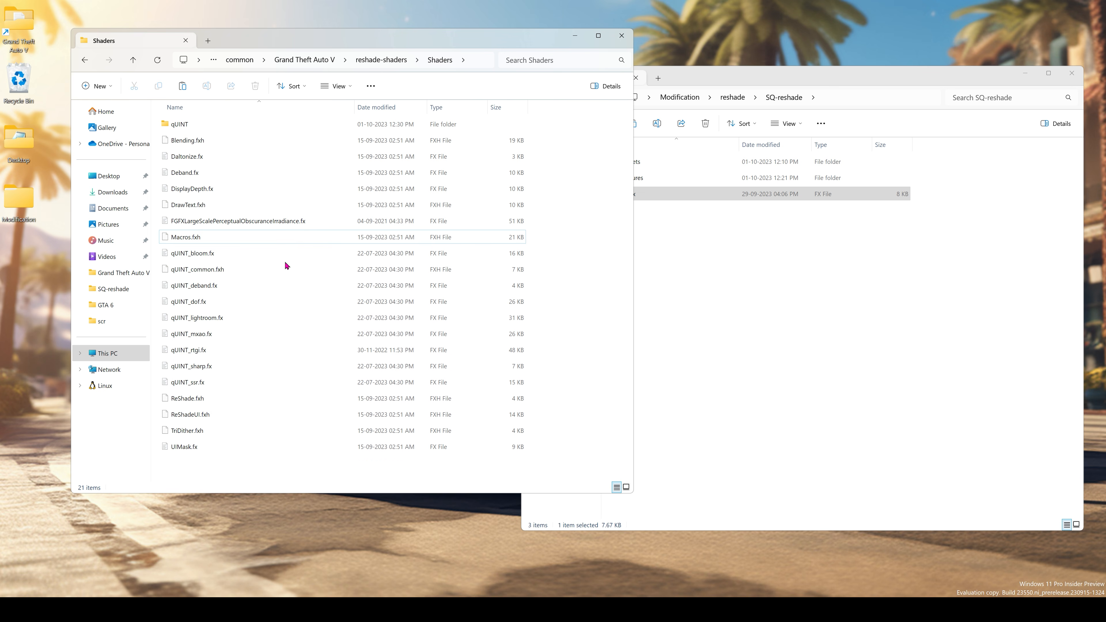
# - Copy SQ.fx from the SQ-reshade folder into the game's reshade-shaders Shaders folder
pyautogui.click(734, 288)
pyautogui.click(634, 194)
pyautogui.rightClick(633, 194)
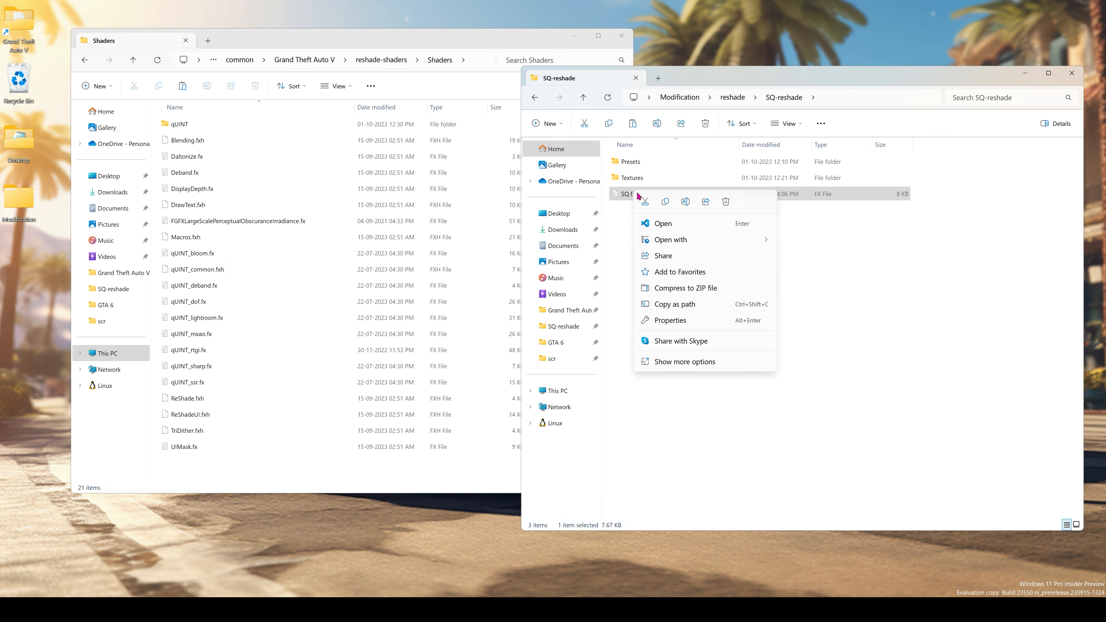
pyautogui.click(665, 201)
pyautogui.click(483, 241)
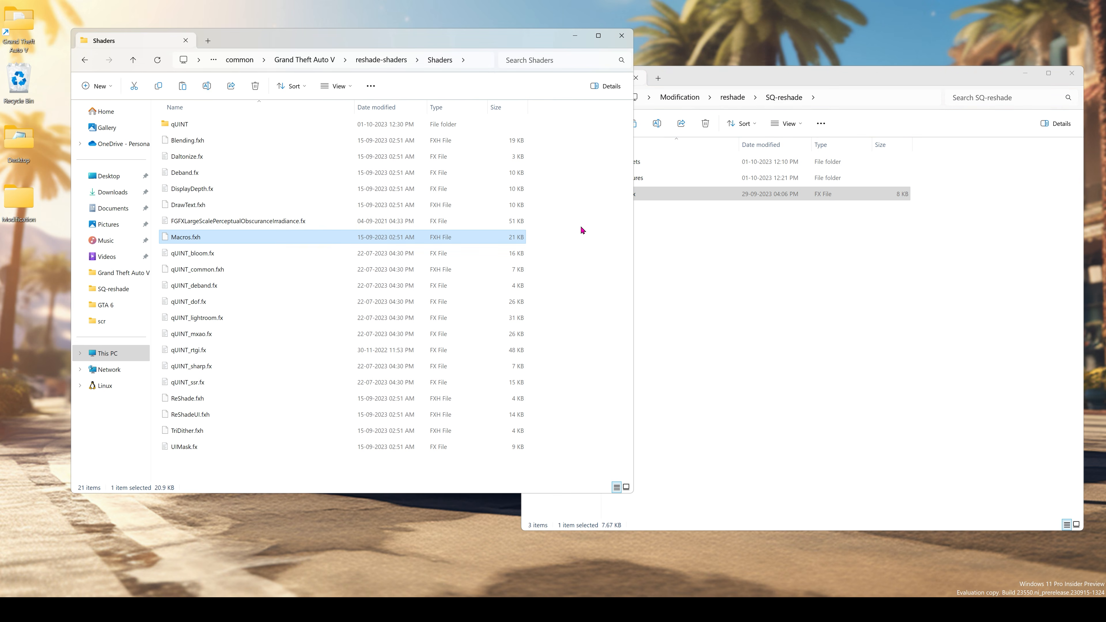
pyautogui.rightClick(583, 230)
pyautogui.click(592, 242)
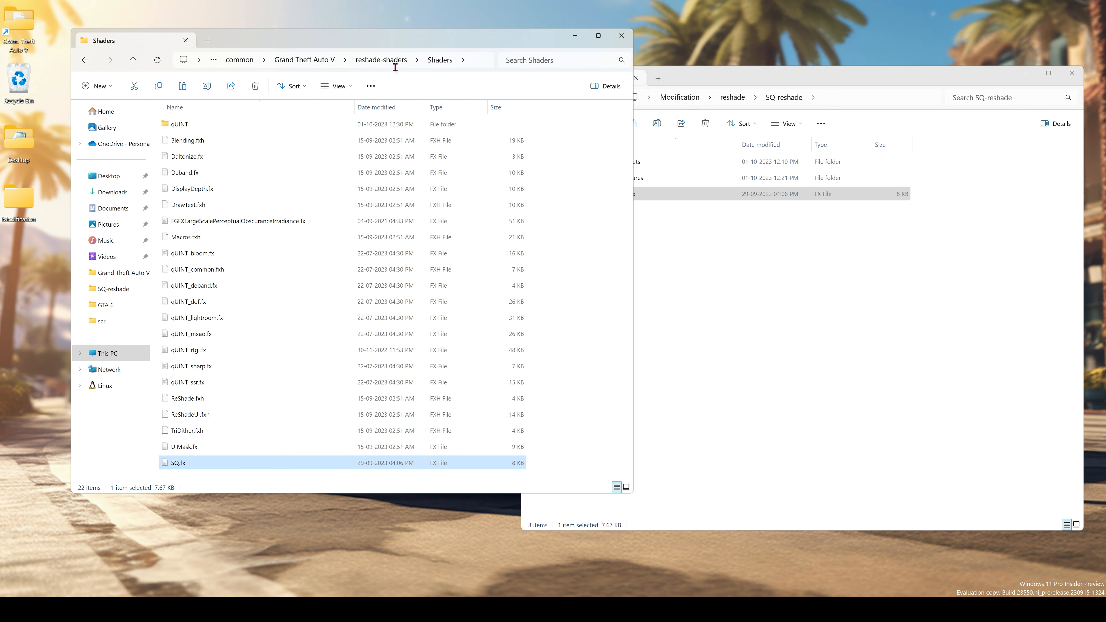
# - Return to the main Grand Theft Auto V folder, and copy the Presets folder from SQ-reshade into it
pyautogui.click(689, 240)
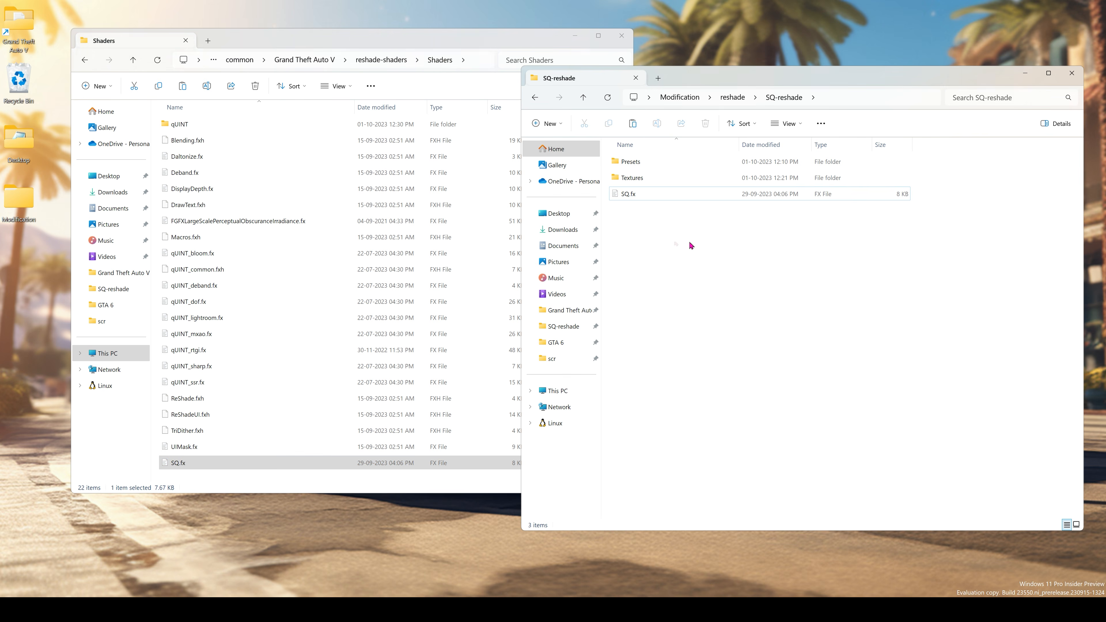
pyautogui.click(378, 61)
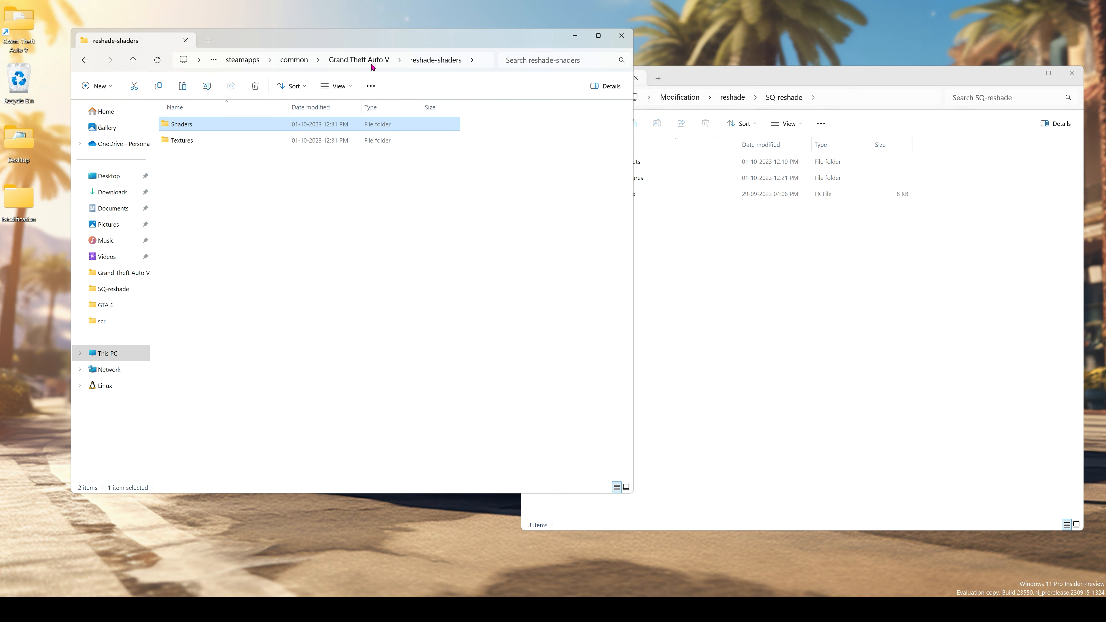
pyautogui.click(358, 60)
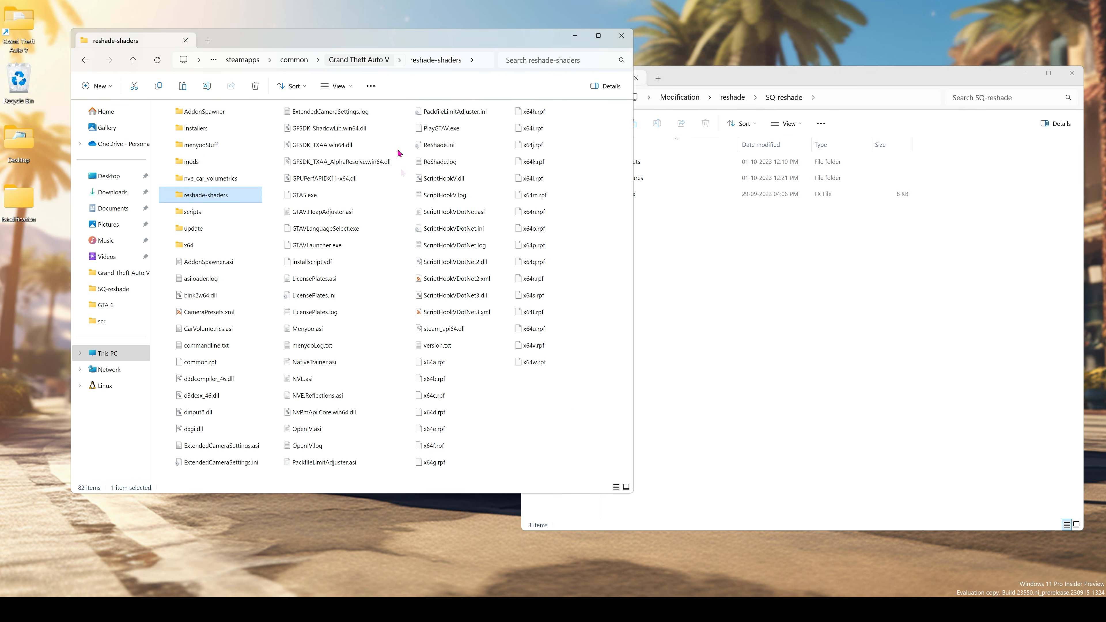
pyautogui.click(790, 272)
pyautogui.doubleClick(622, 163)
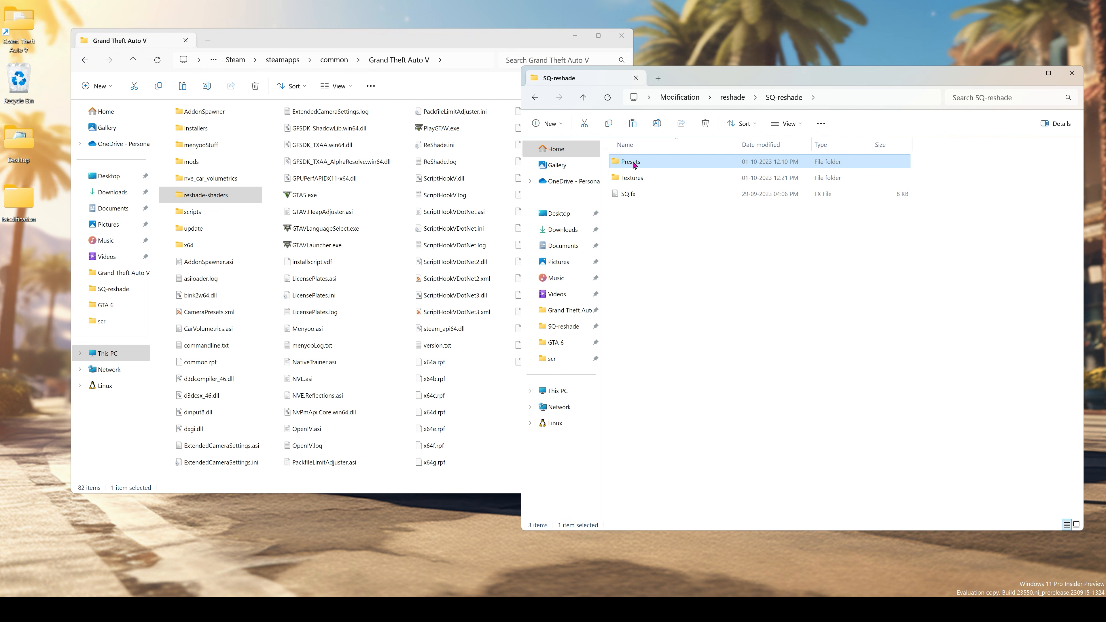
pyautogui.click(785, 103)
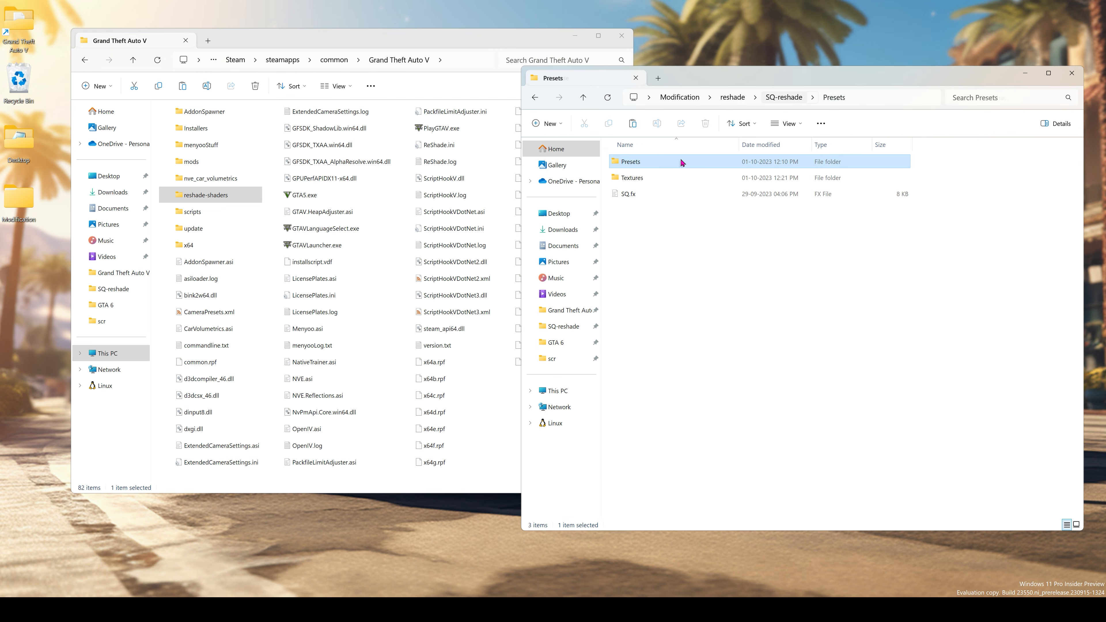
pyautogui.rightClick(637, 165)
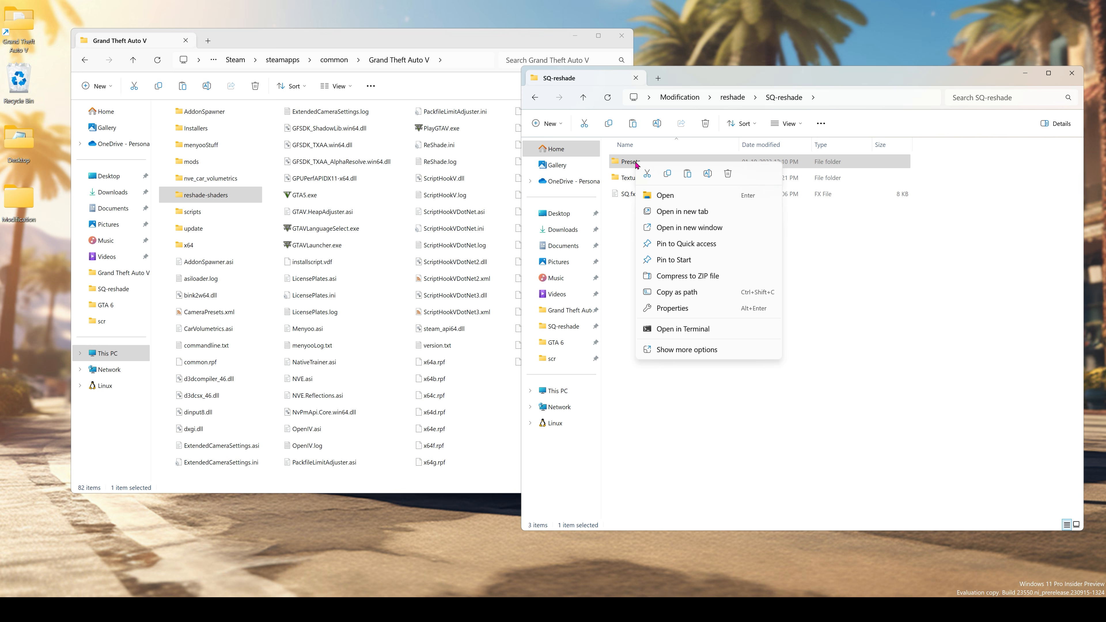
pyautogui.click(665, 175)
pyautogui.click(487, 401)
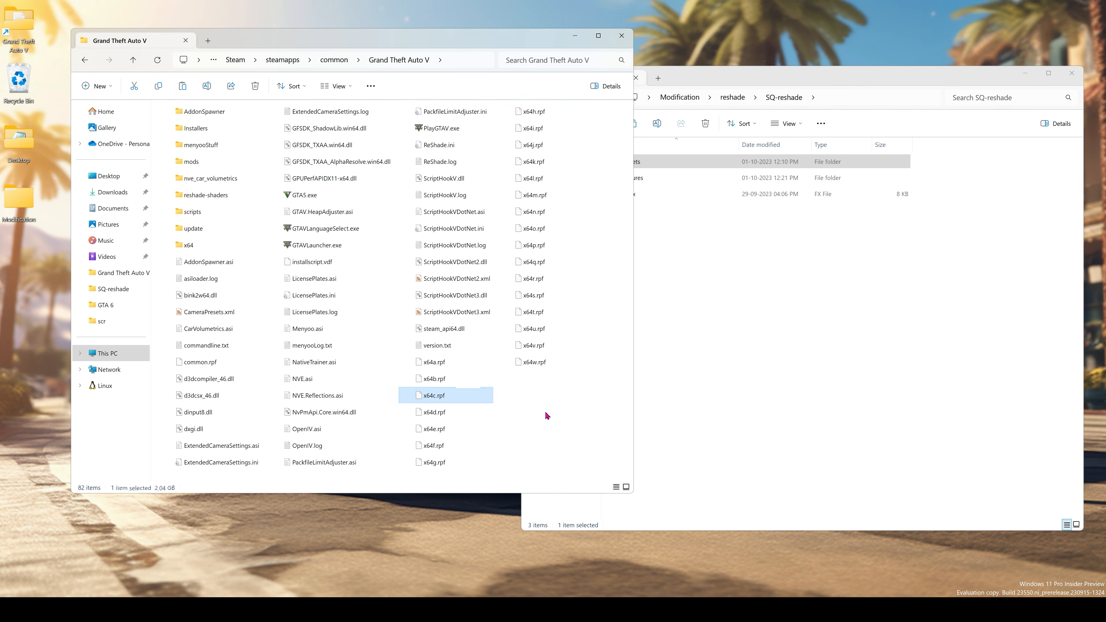
pyautogui.rightClick(547, 435)
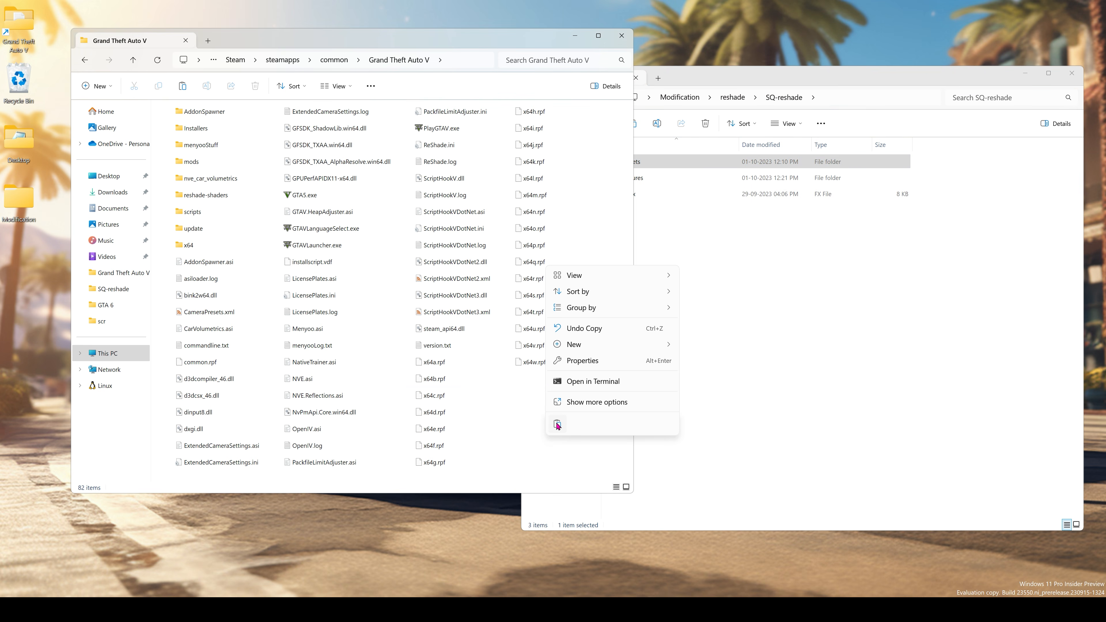
pyautogui.click(558, 424)
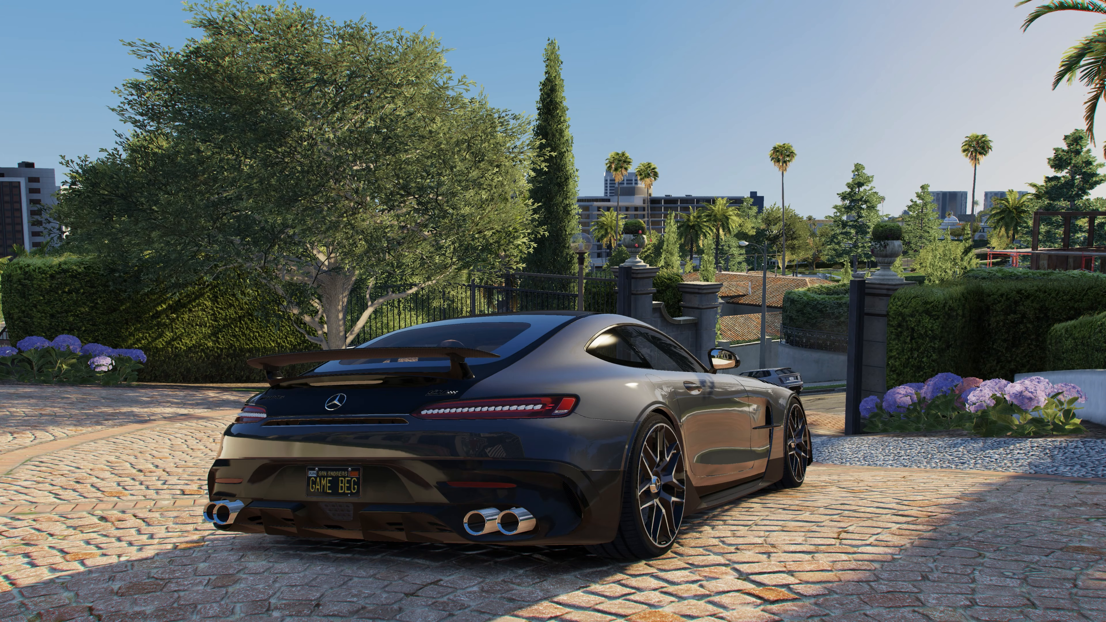
# - Switch to the running Grand Theft Auto V game, open the ReShade overlay with SQPreset, and enable its effects
pyautogui.press('Home')
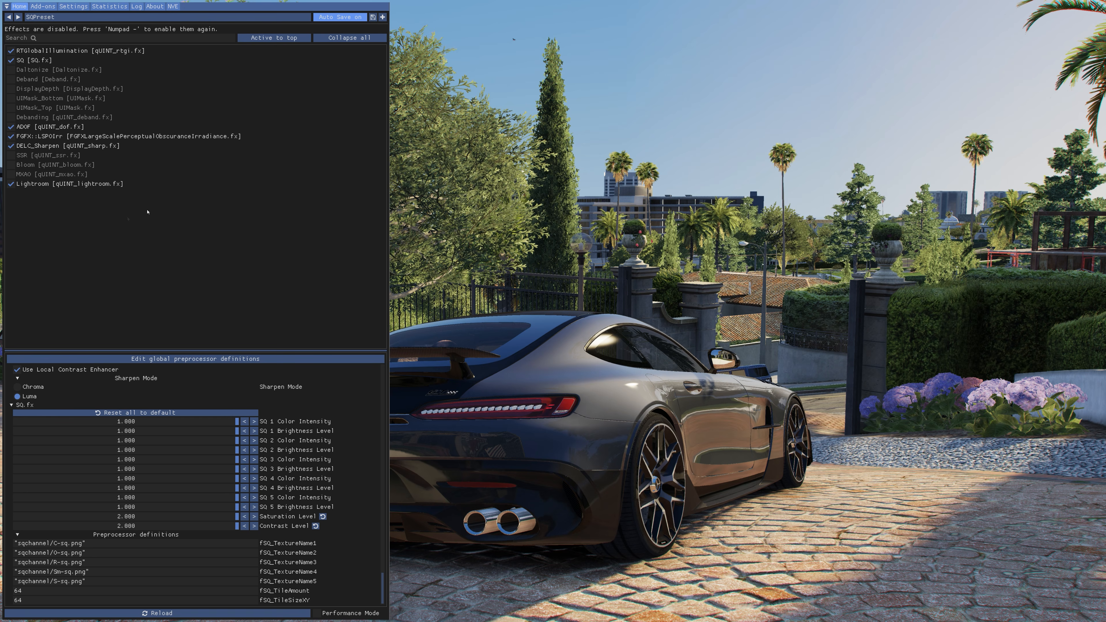
pyautogui.click(48, 61)
pyautogui.click(48, 61)
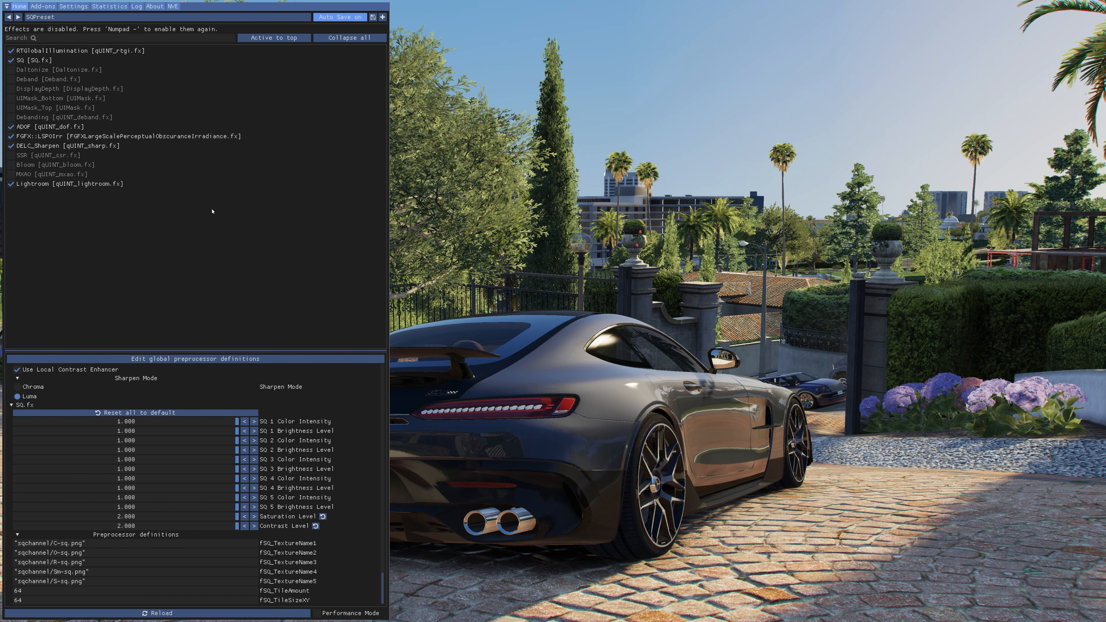
pyautogui.press('KP_Subtract')
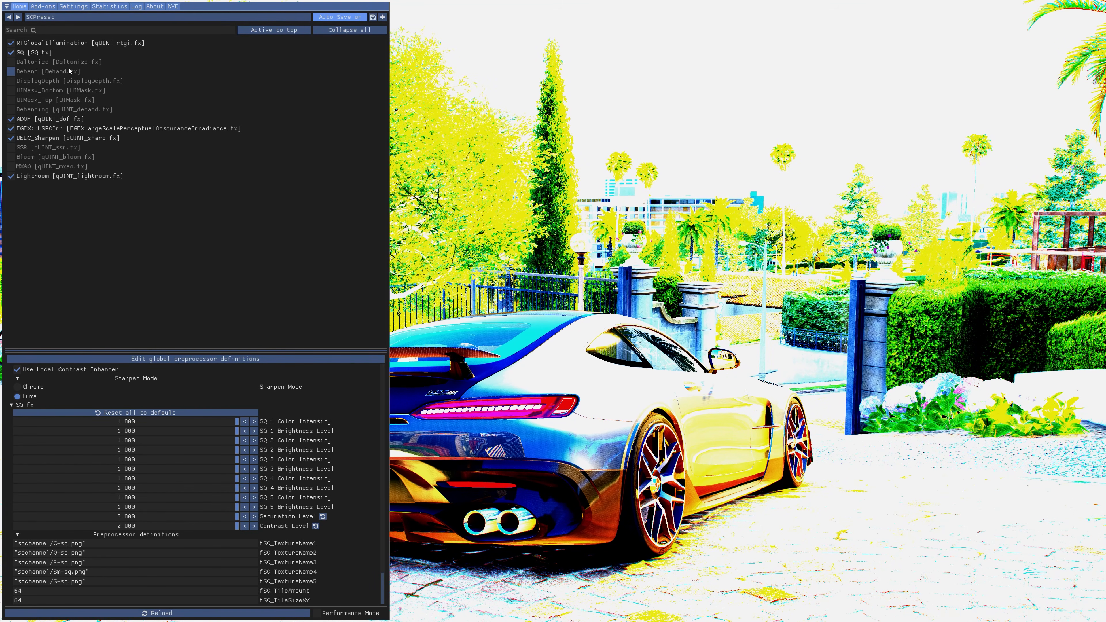
# - Set SQ 1 Color Intensity to 0.845 and SQ 1 Brightness Level to 0.329 in the SQ.fx settings
pyautogui.click(175, 422)
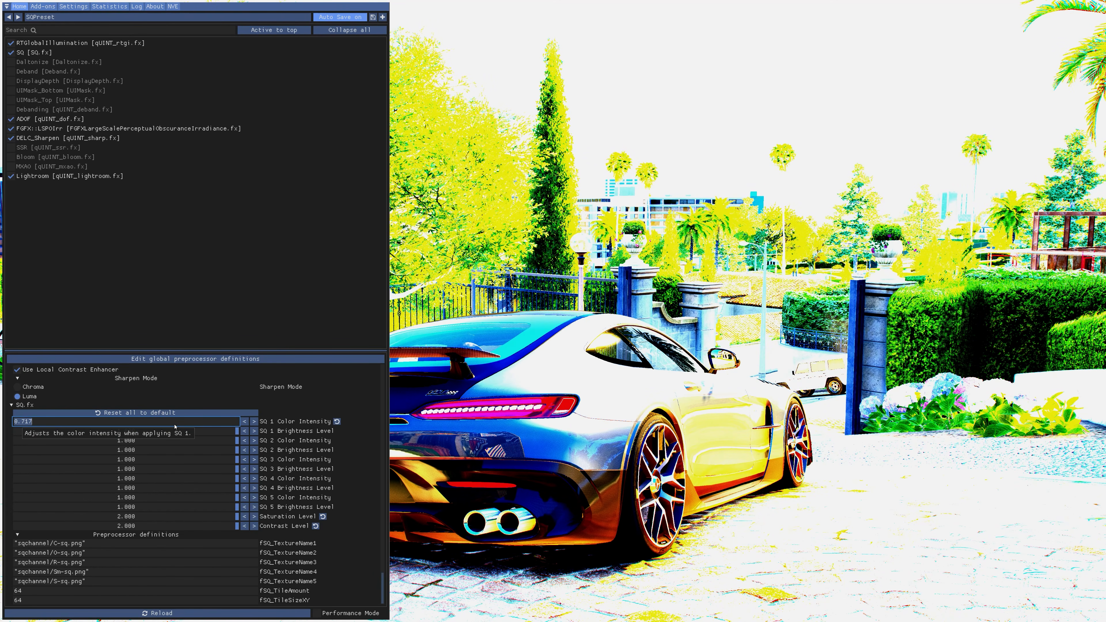
pyautogui.write('0.845')
pyautogui.press('Return')
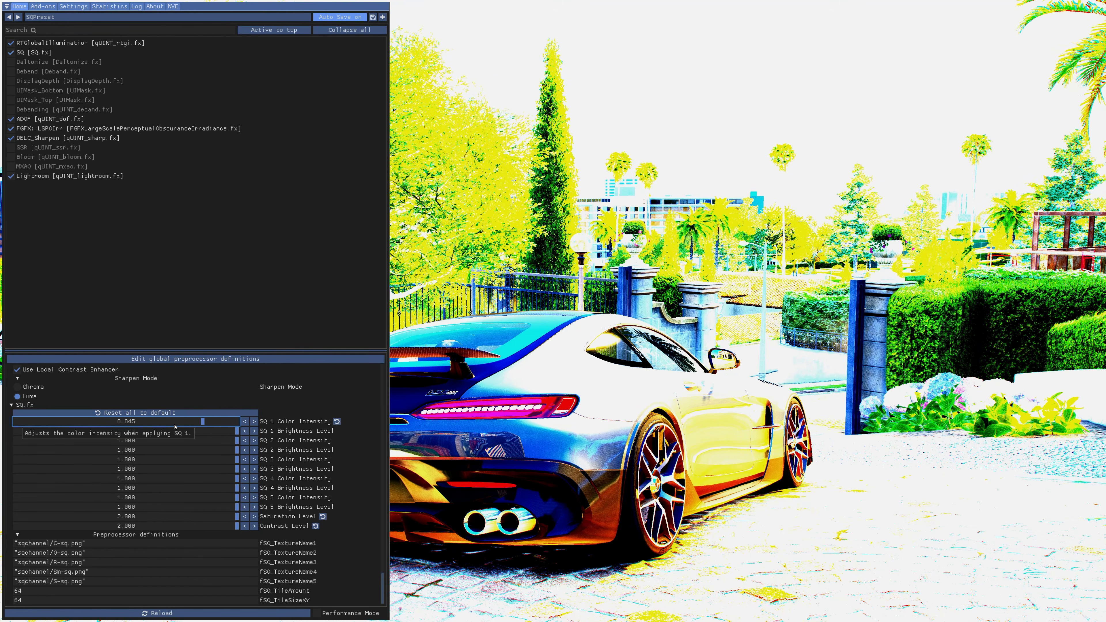
pyautogui.press('Tab')
pyautogui.write('0.329')
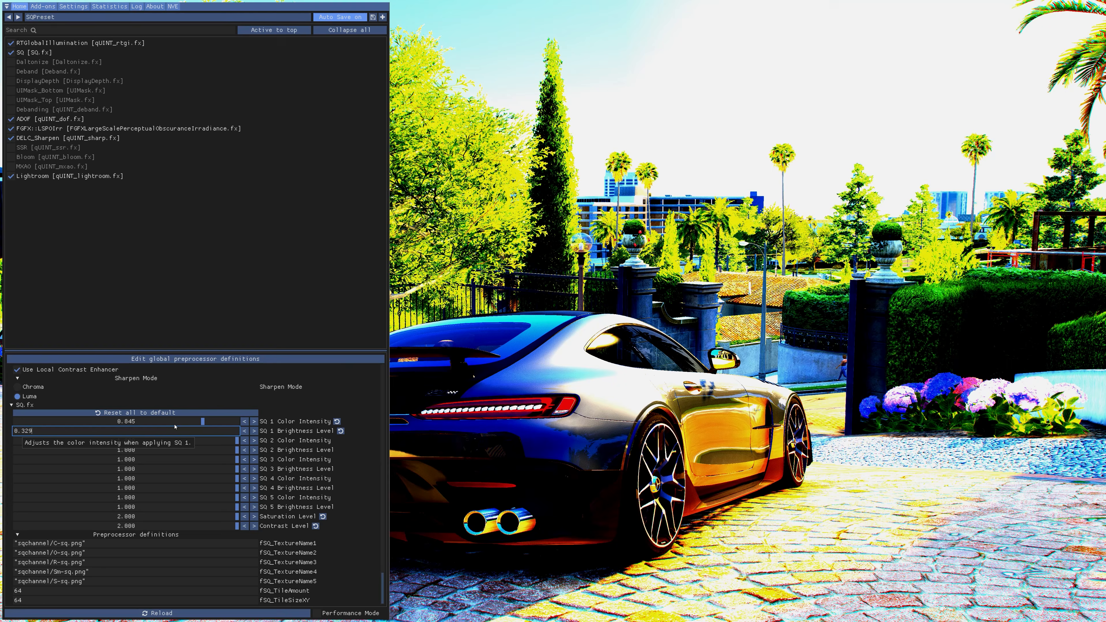
pyautogui.press('Return')
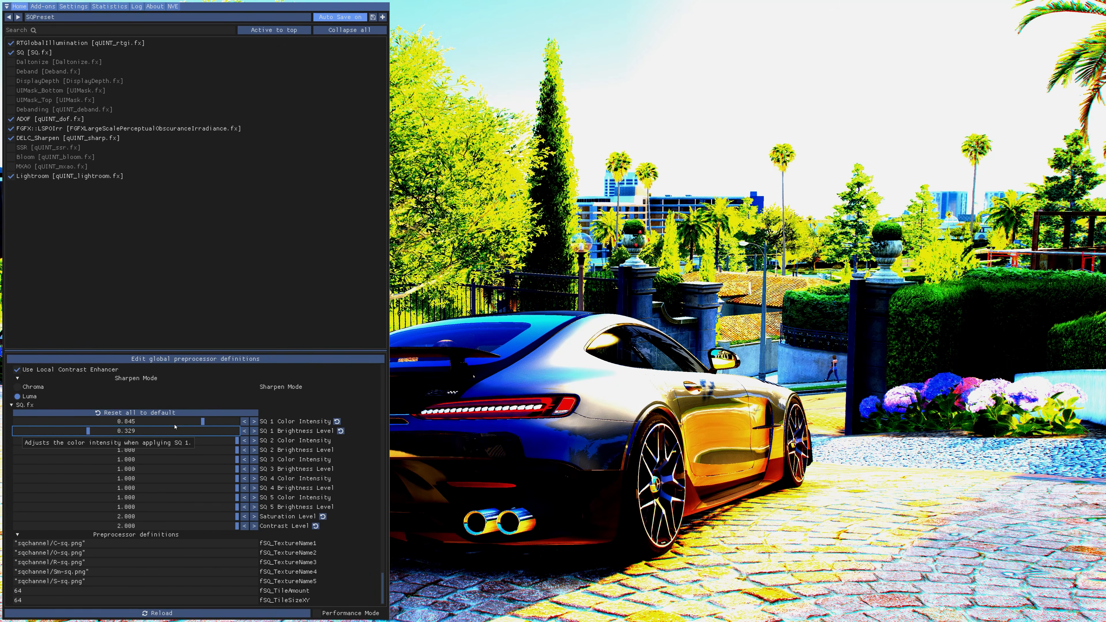
# - Set SQ 2 Color Intensity to 0.693 and SQ 2 Brightness Level to 0.326 in the SQ.fx settings
pyautogui.press('Tab')
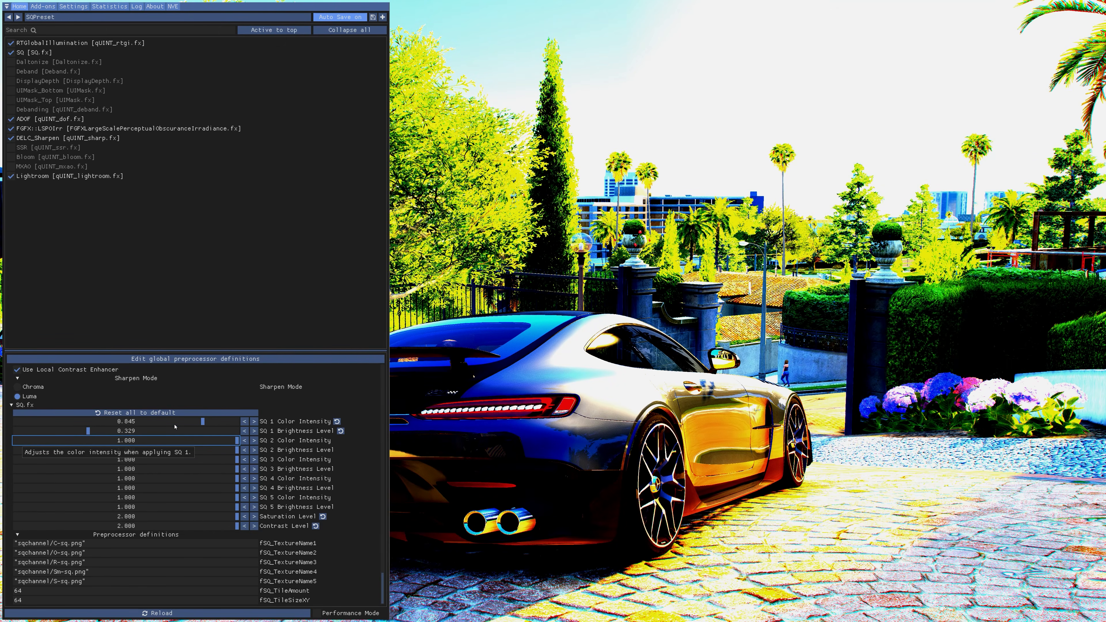
pyautogui.write('0.693')
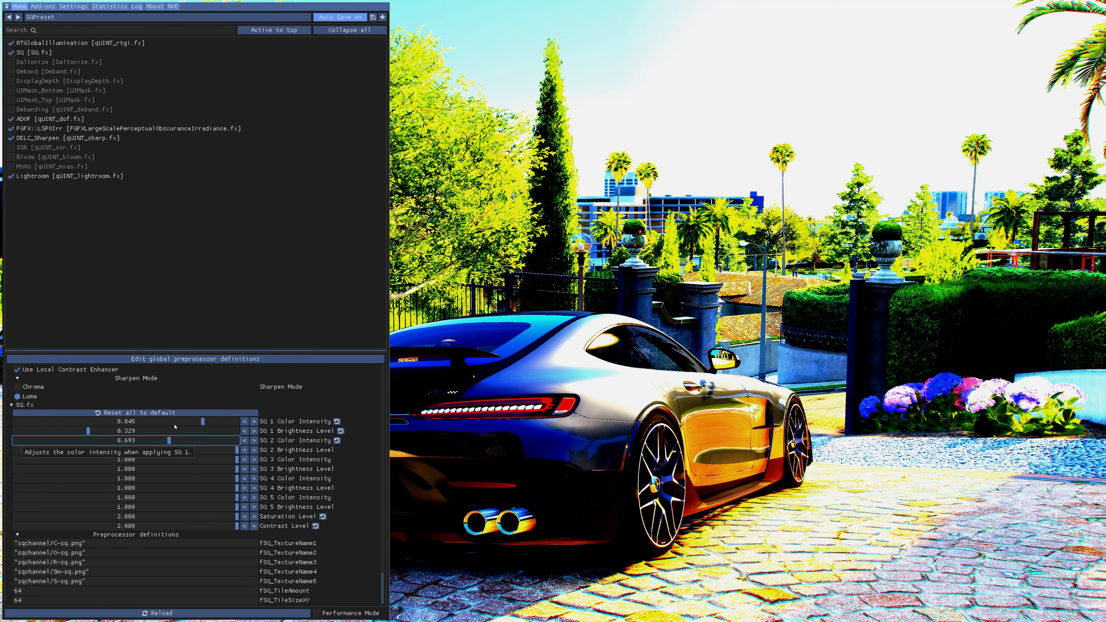
pyautogui.press('Tab')
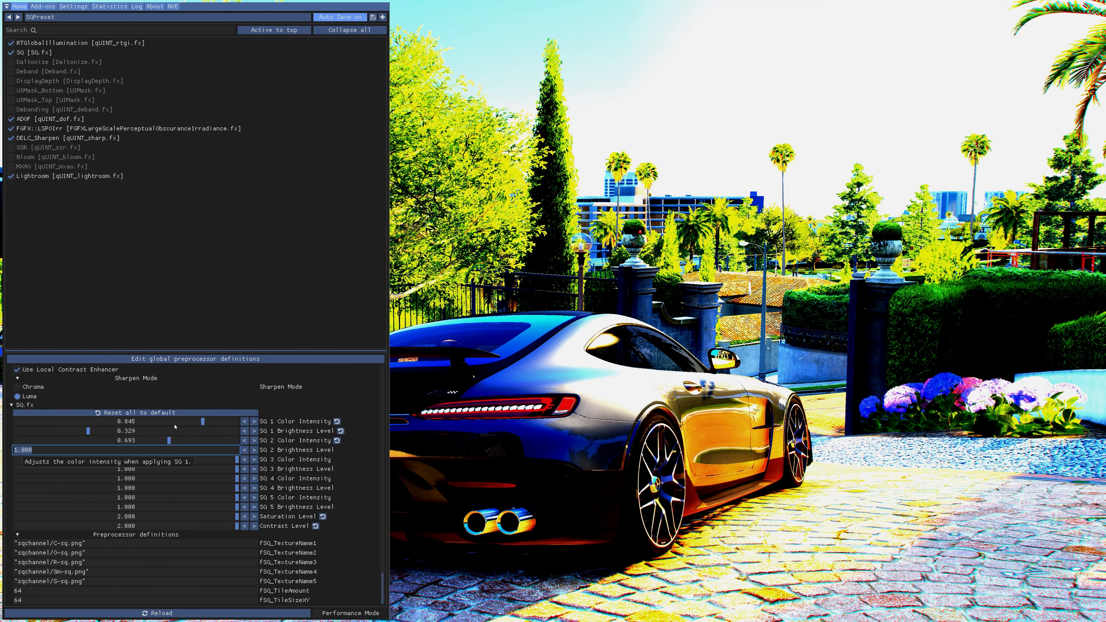
pyautogui.write('0')
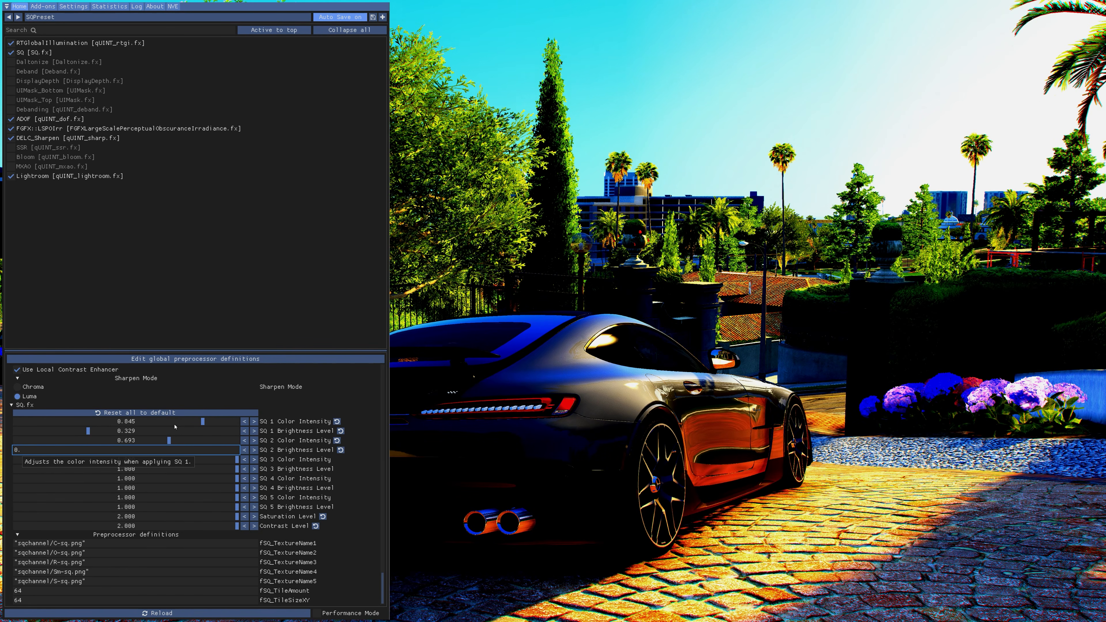
pyautogui.write('.326')
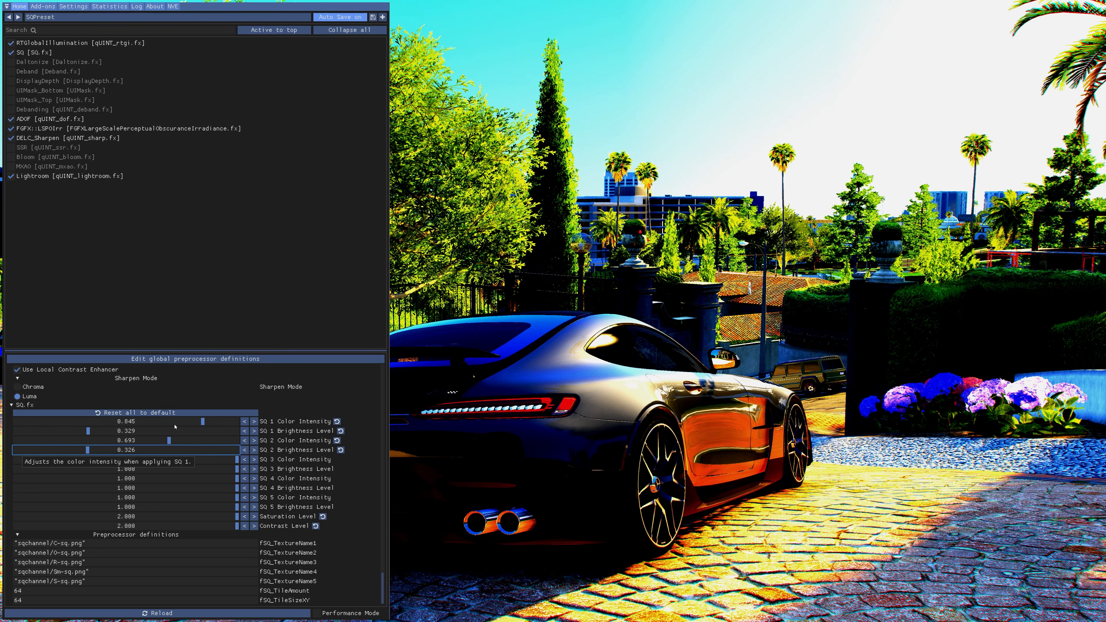
# - Set SQ 3 Color Intensity to 0.801 and SQ 3 Brightness Level to 0.655 in the SQ.fx settings
pyautogui.press('Tab')
pyautogui.write('0')
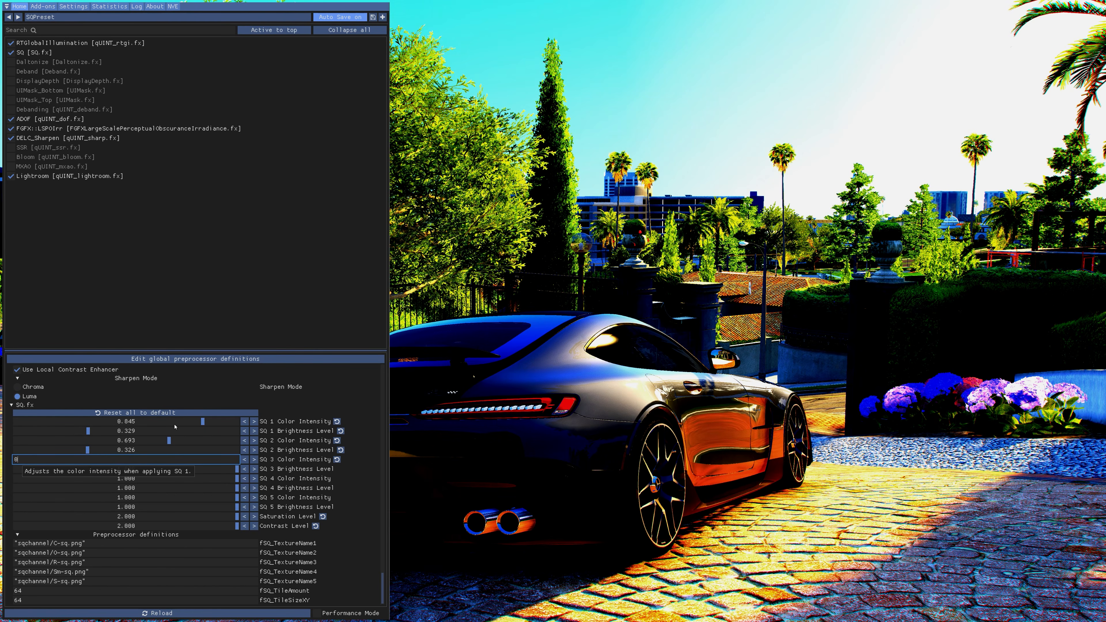
pyautogui.write('.801')
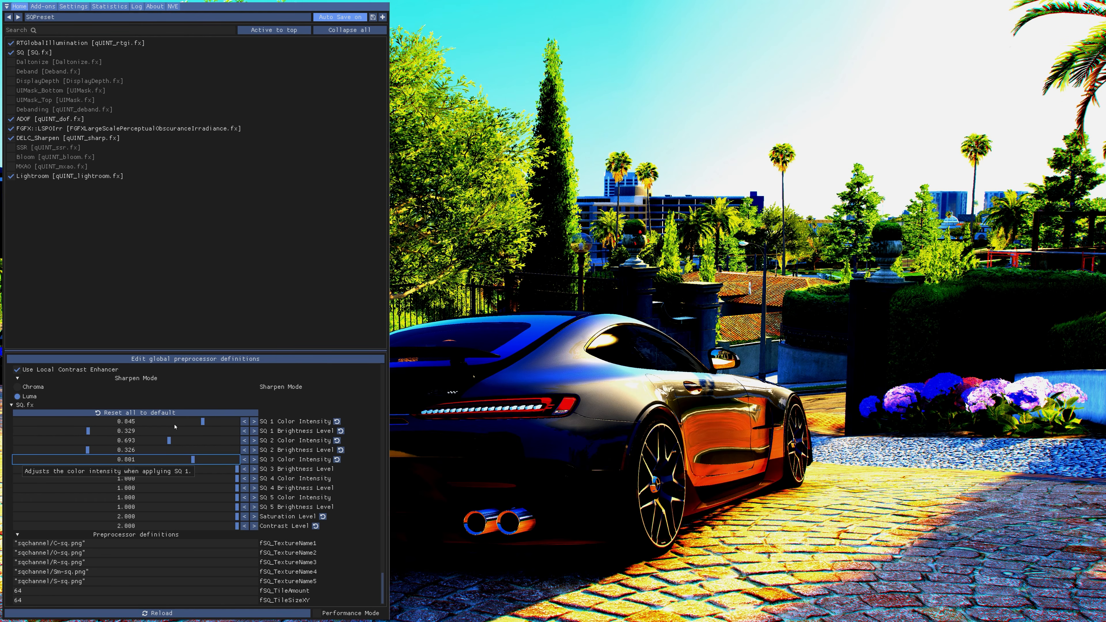
pyautogui.press('Tab')
pyautogui.write('0.655')
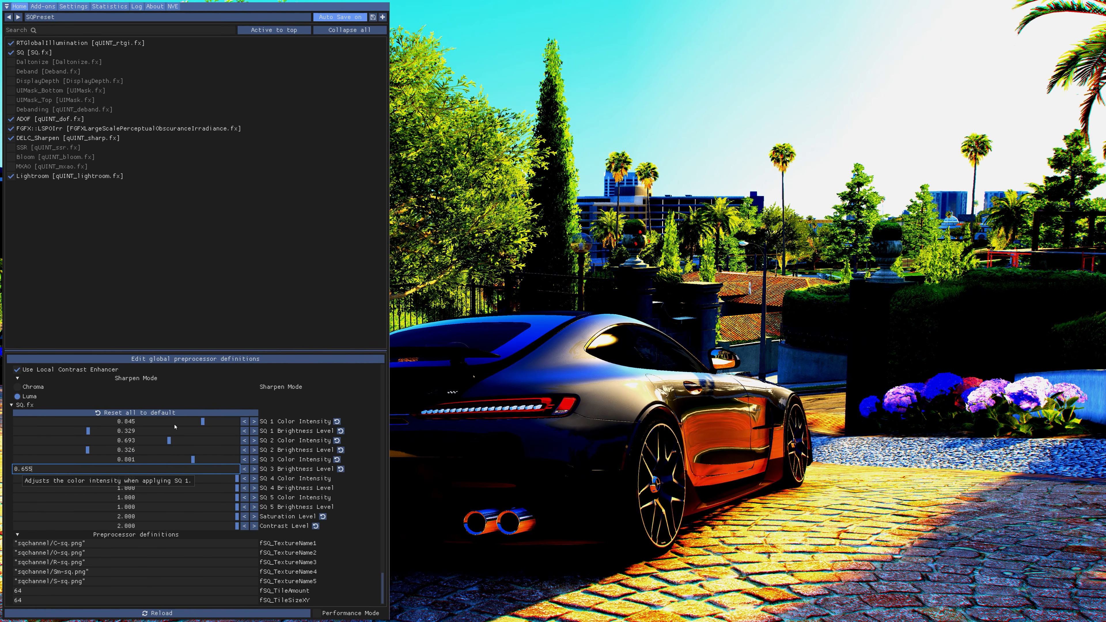
pyautogui.press('Return')
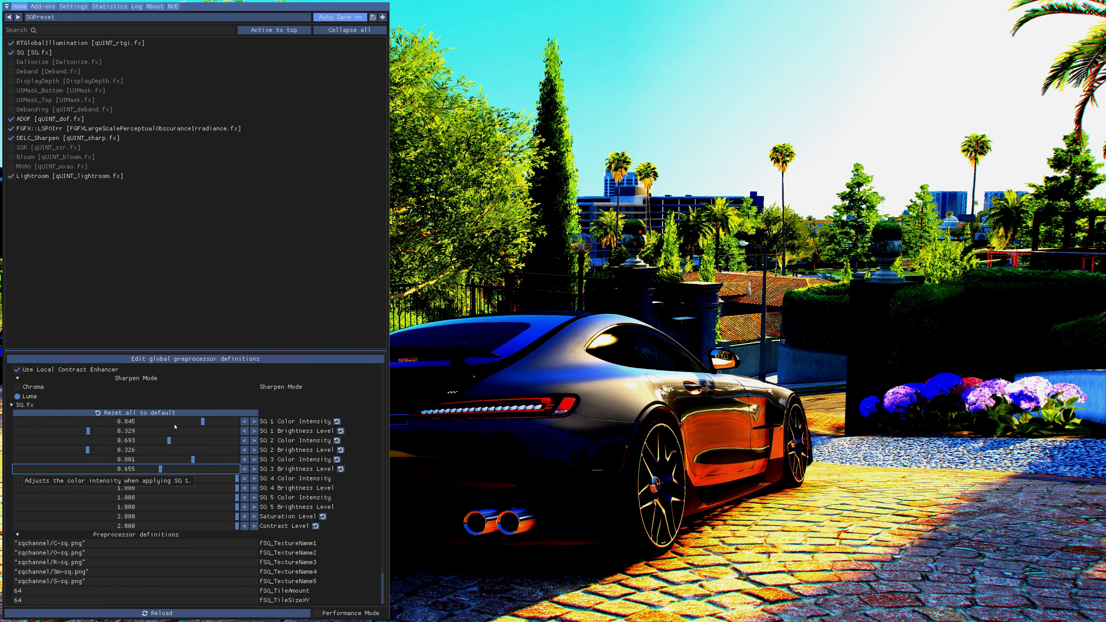
# - Set SQ 4 Color Intensity to 0.898 and SQ 4 Brightness Level to 0.145 in the SQ.fx settings
pyautogui.press('Tab')
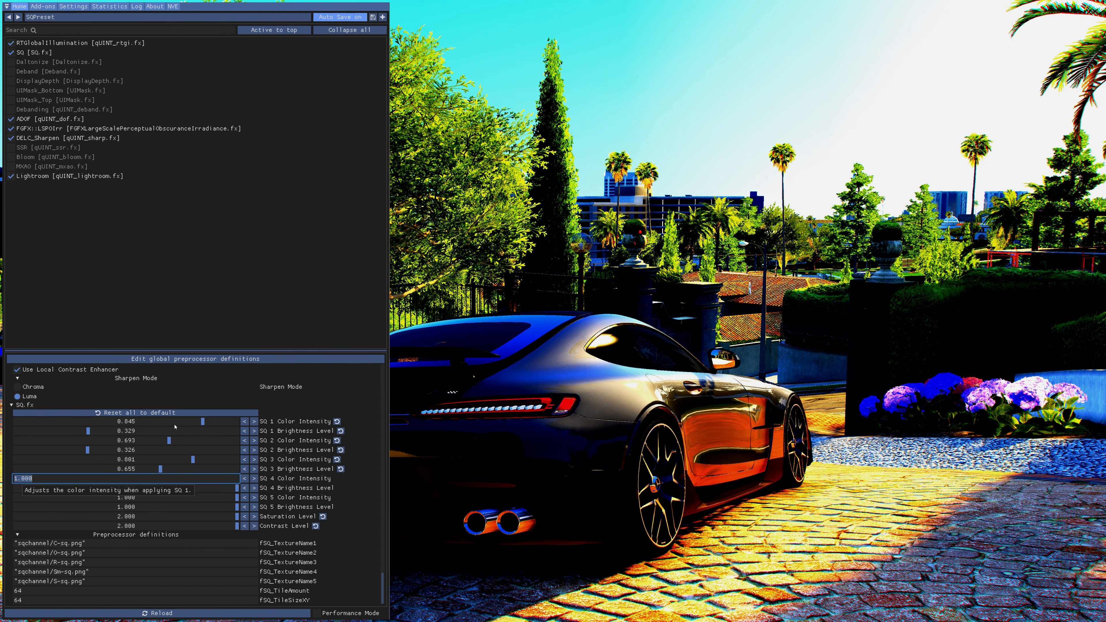
pyautogui.write('0.898')
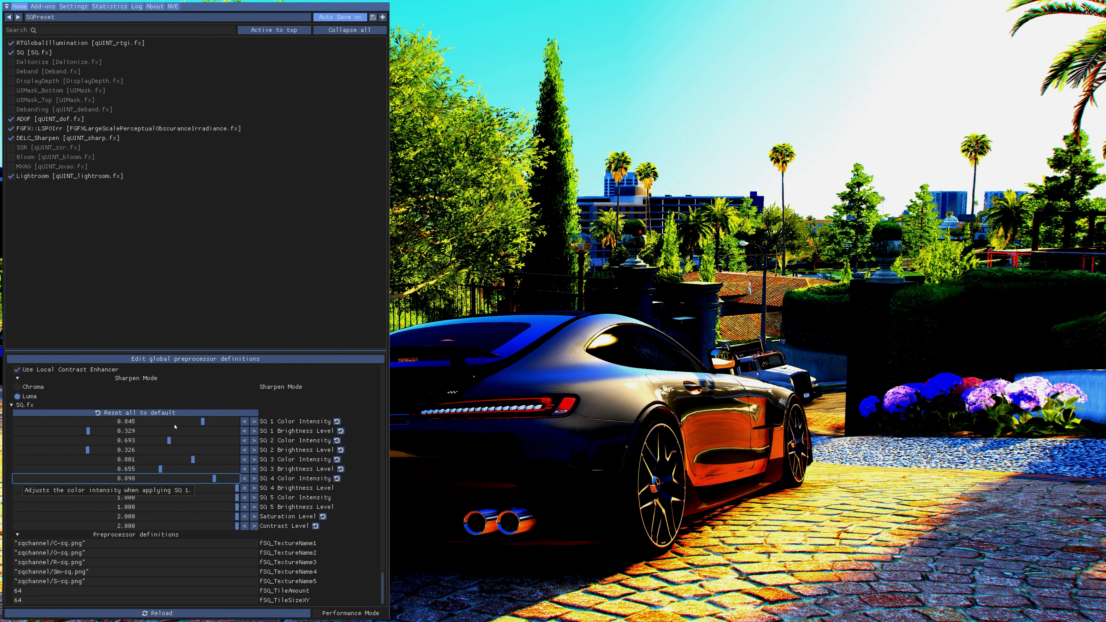
pyautogui.press('Tab')
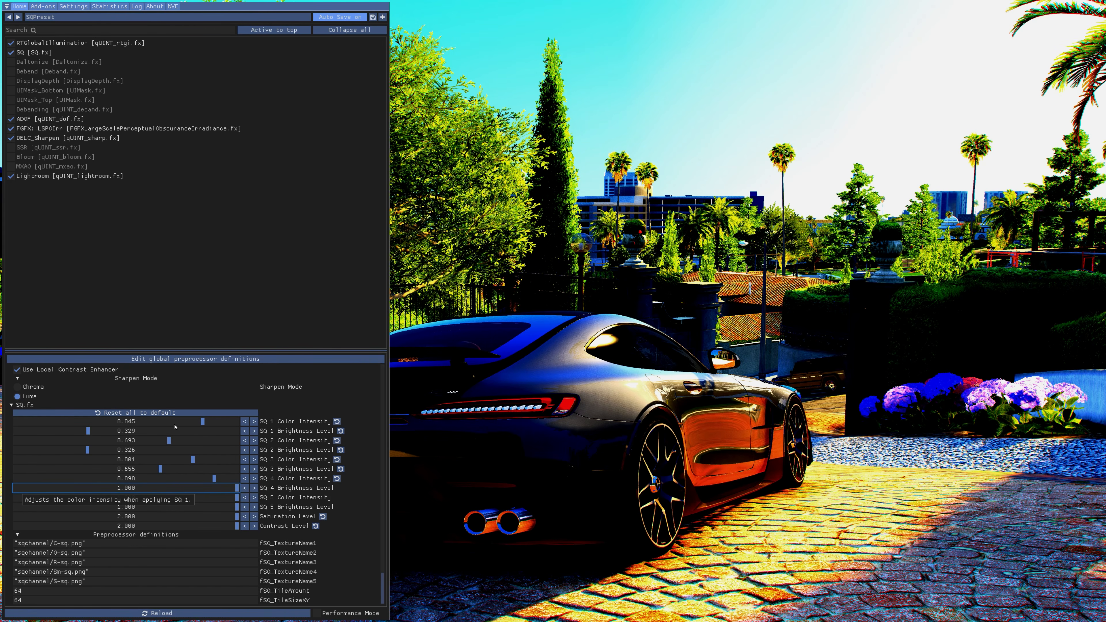
pyautogui.write('0.145')
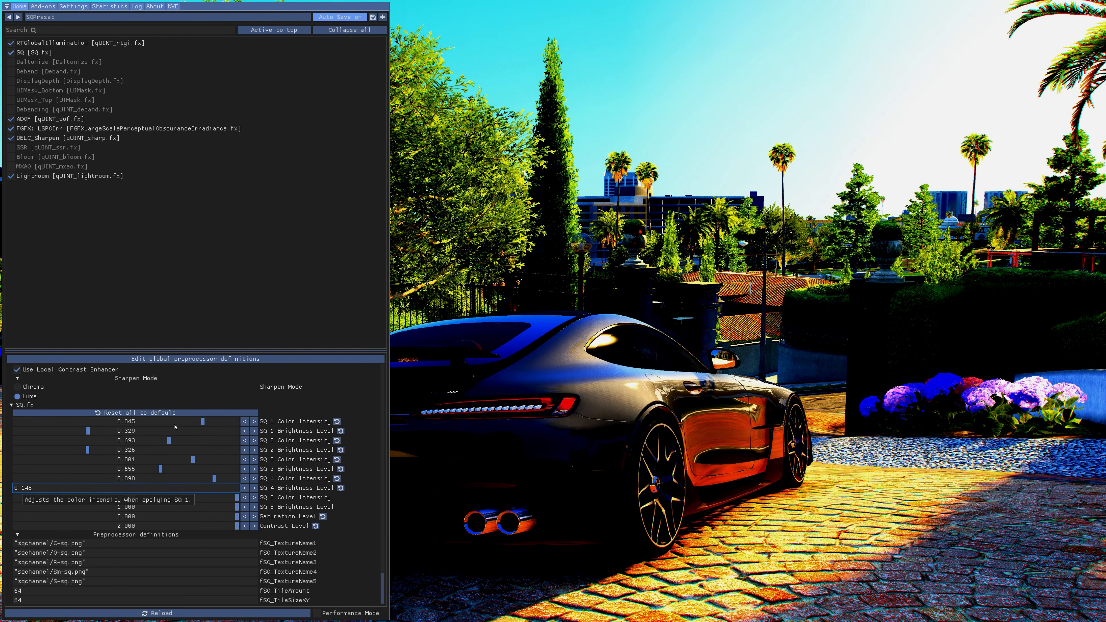
# - Set SQ 5 Color Intensity to 0.671 and SQ 5 Brightness Level to 0.574 in the SQ.fx settings
pyautogui.press('Tab')
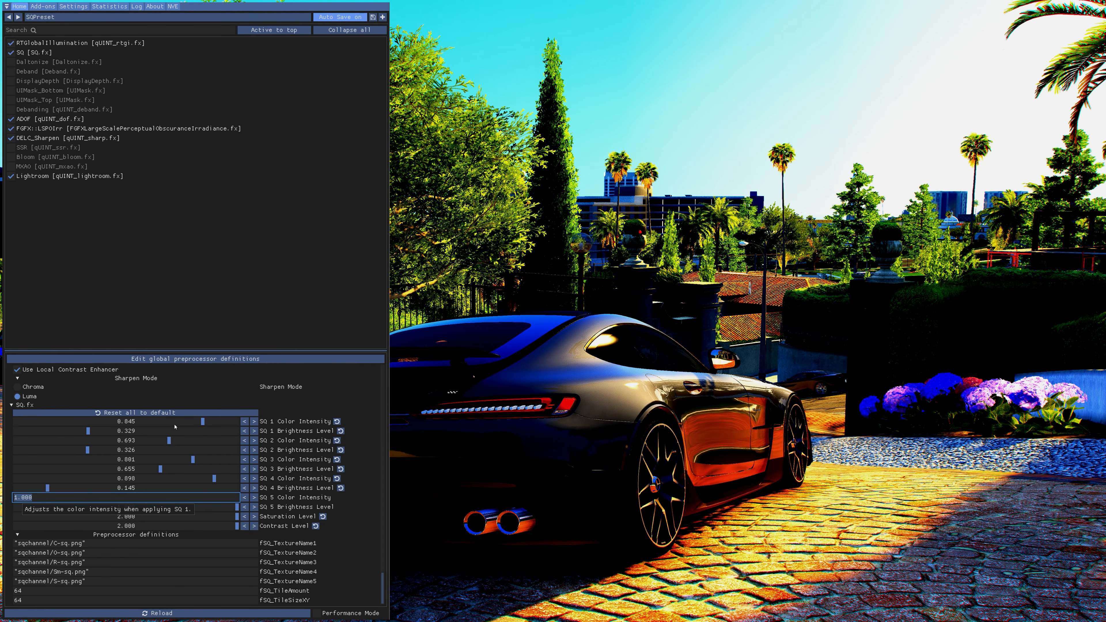
pyautogui.write('0.671')
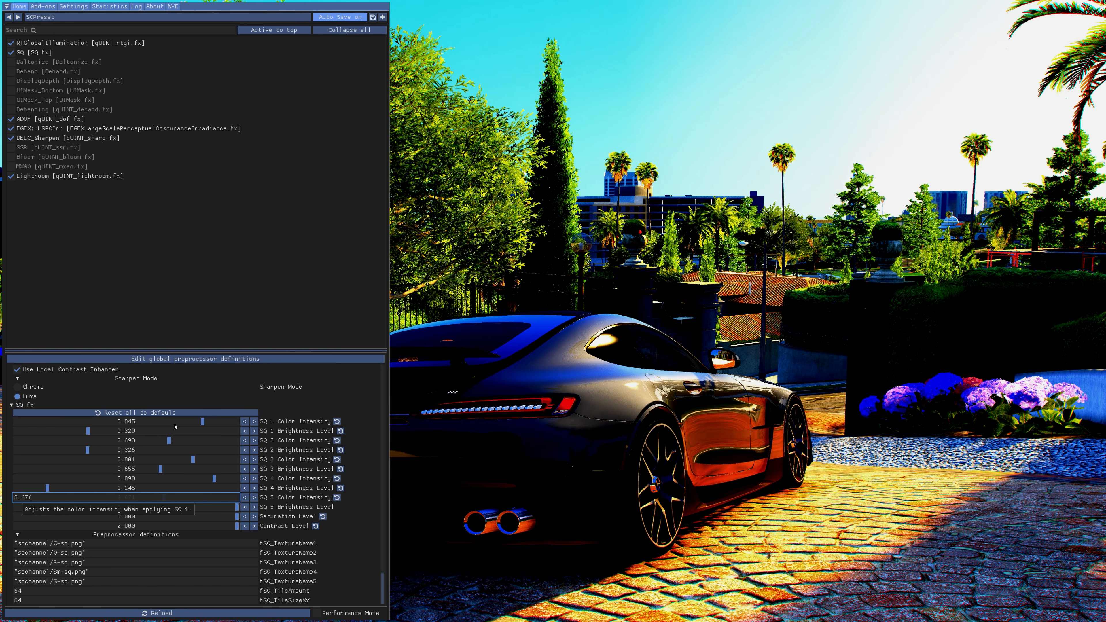
pyautogui.press('Tab')
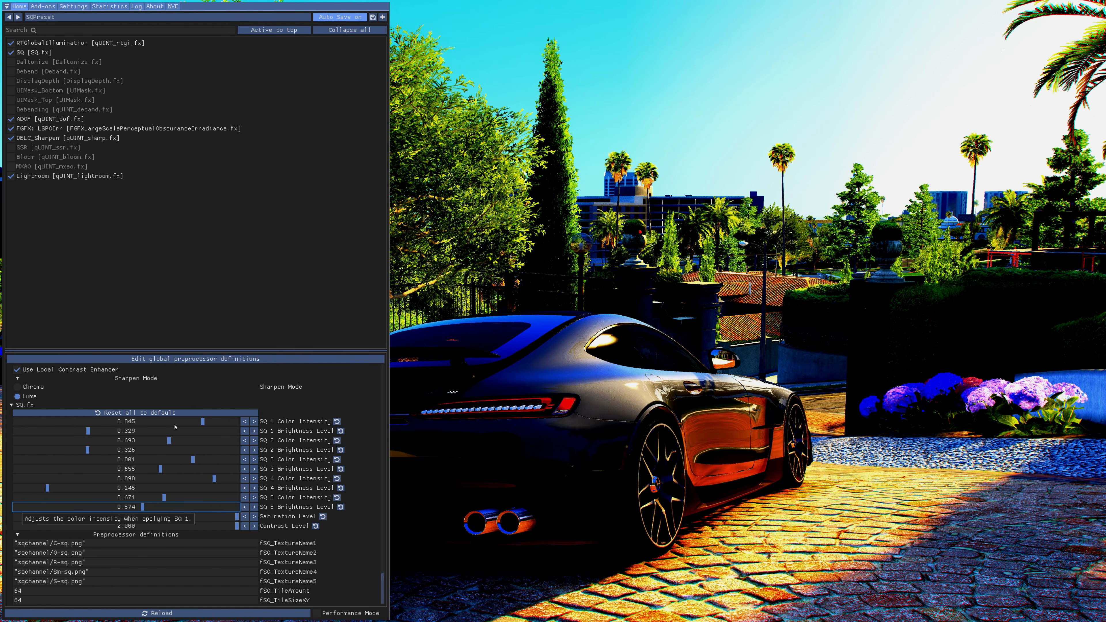
# - Set Saturation Level to 1.062 and Contrast Level to 0.977 in the SQ.fx settings
pyautogui.press('Tab')
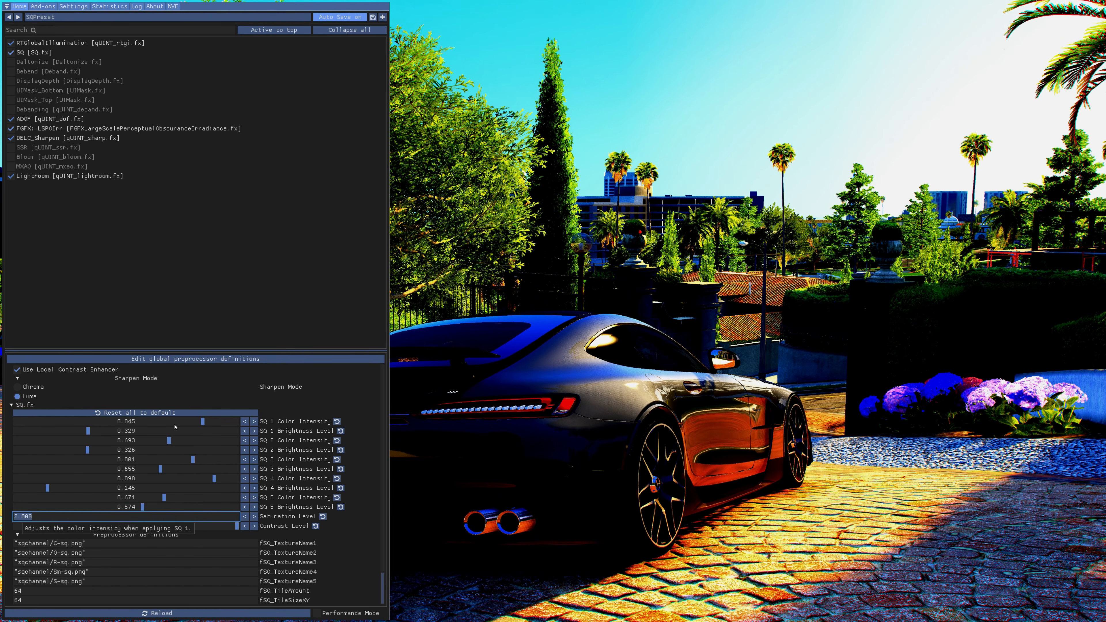
pyautogui.write('1.062')
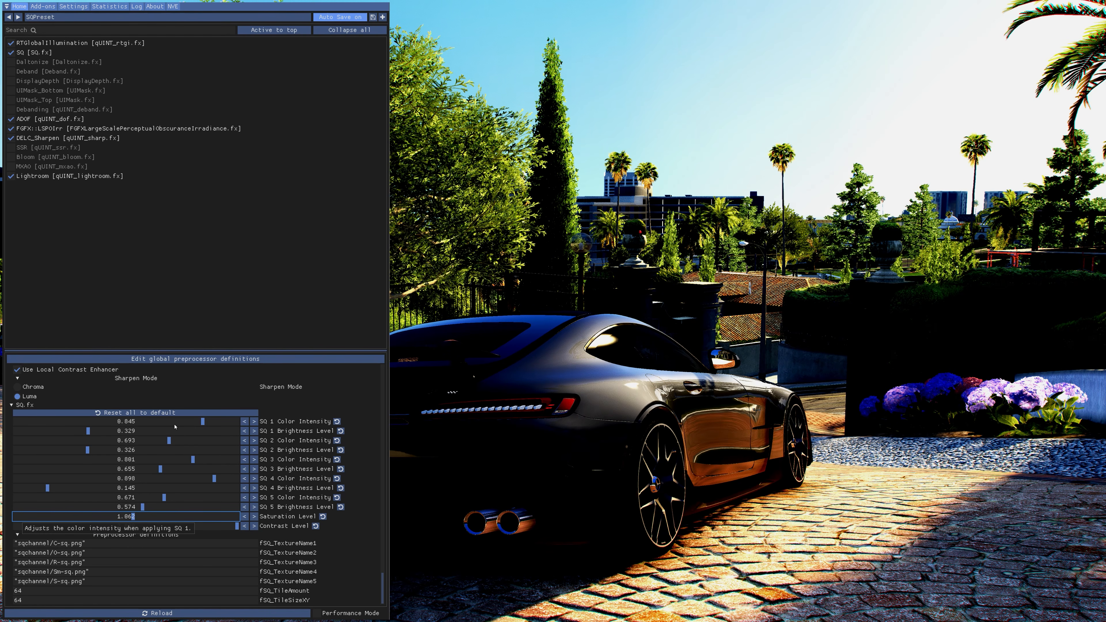
pyautogui.press('Tab')
pyautogui.press('Return')
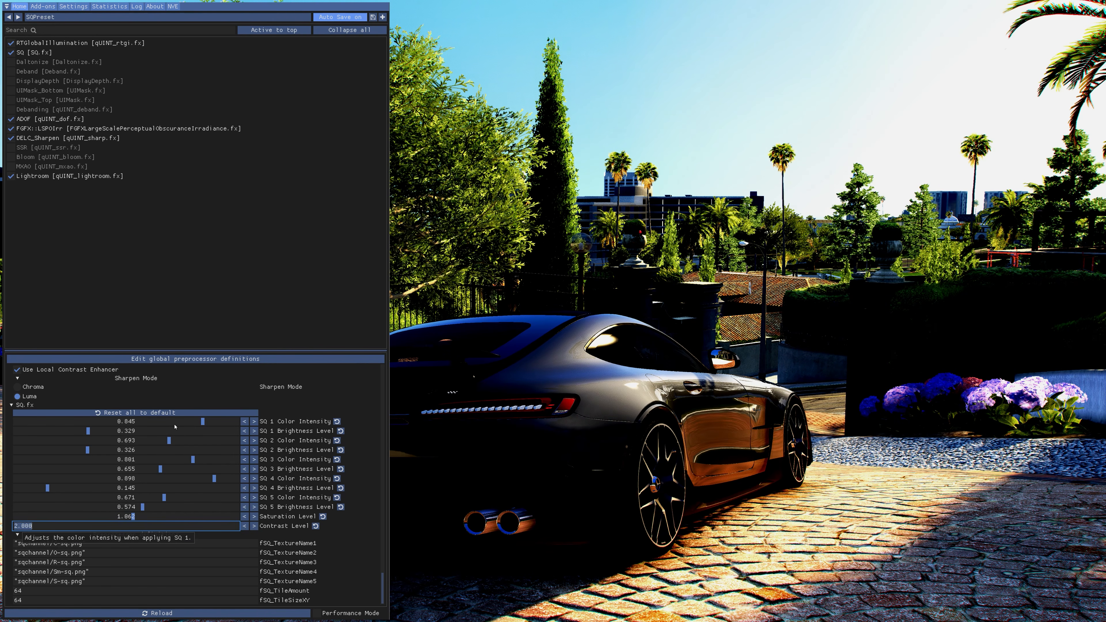
pyautogui.write('0.977')
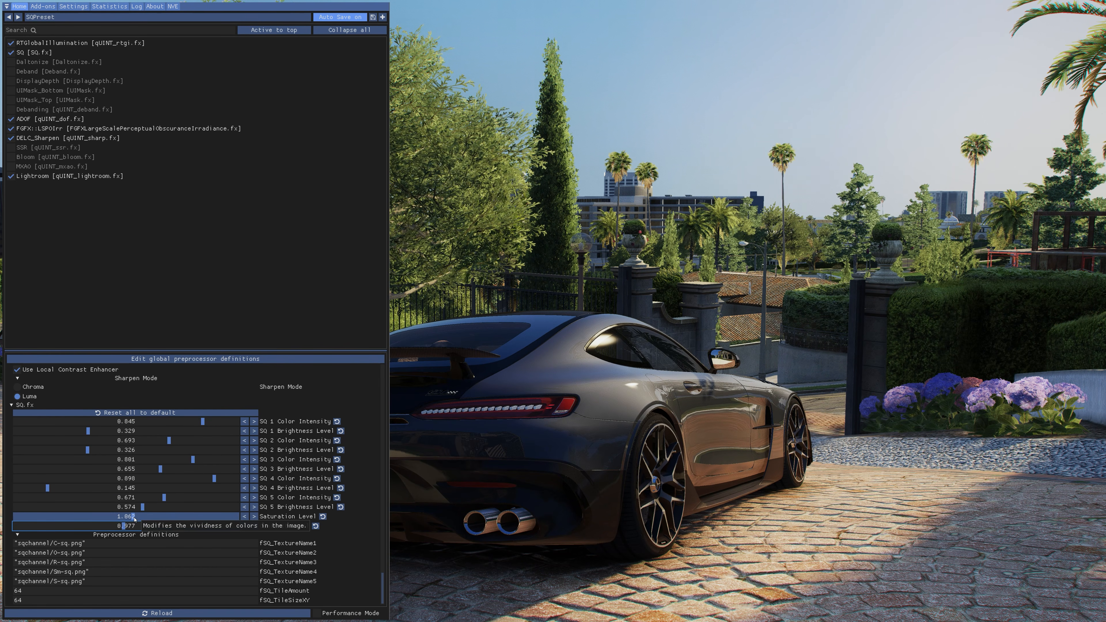
# - Raise the SQ.fx Saturation Level to 1.163, try a slightly higher Contrast Level, and restore it to 0.977
pyautogui.moveTo(134, 518)
pyautogui.mouseDown()
pyautogui.moveTo(157, 517)
pyautogui.moveTo(144, 520)
pyautogui.mouseUp()
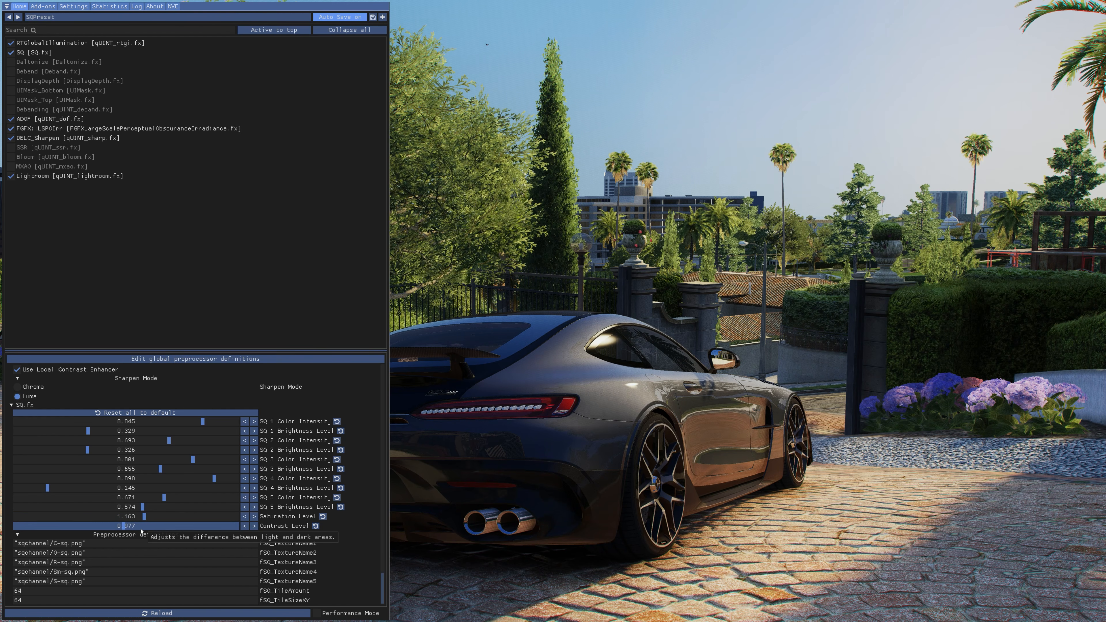
pyautogui.moveTo(124, 527)
pyautogui.mouseDown()
pyautogui.moveTo(148, 528)
pyautogui.moveTo(127, 529)
pyautogui.mouseUp()
pyautogui.keyDown('ctrl'); pyautogui.click(126, 530); pyautogui.keyUp('ctrl')
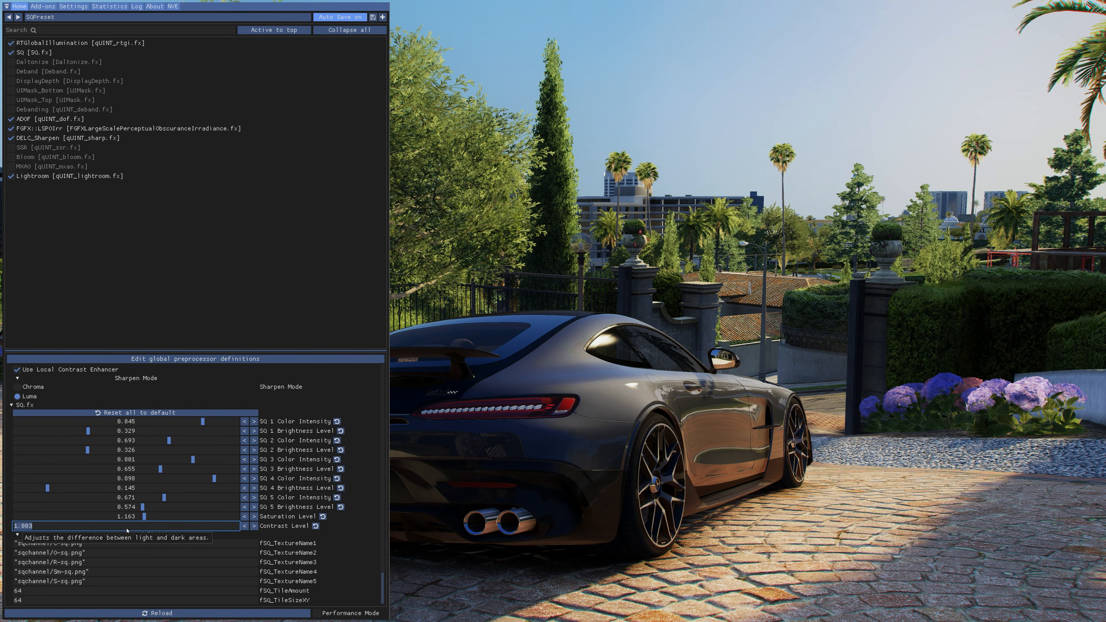
pyautogui.write('0.977')
pyautogui.press('Return')
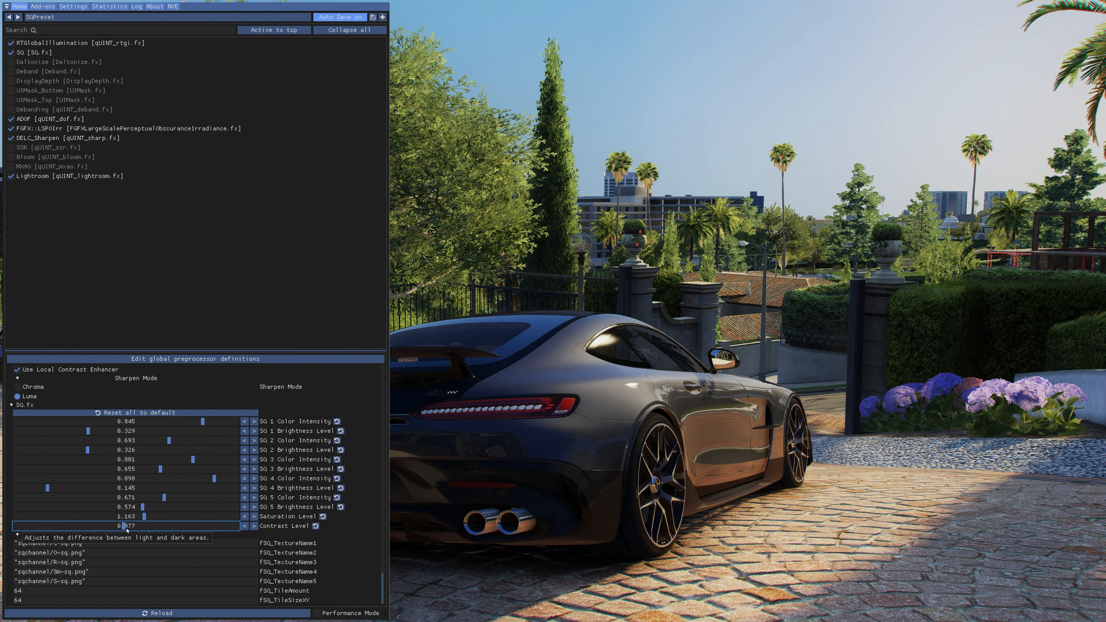
# - Close the ReShade overlay and toggle the effects off to compare the game image
pyautogui.press('Home')
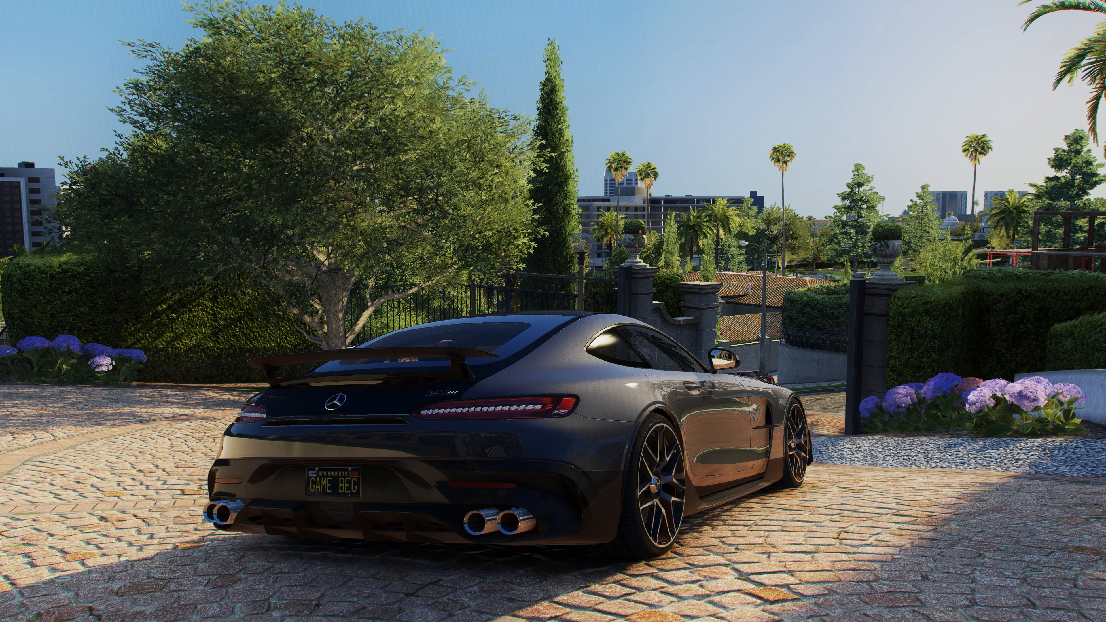
pyautogui.press('Scroll_Lock')
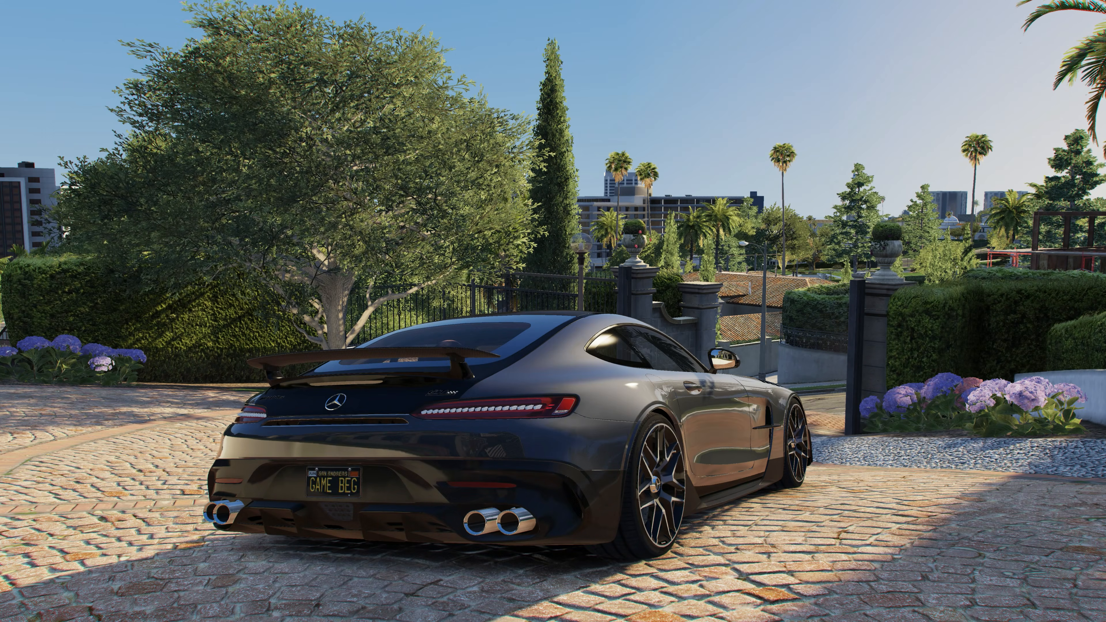